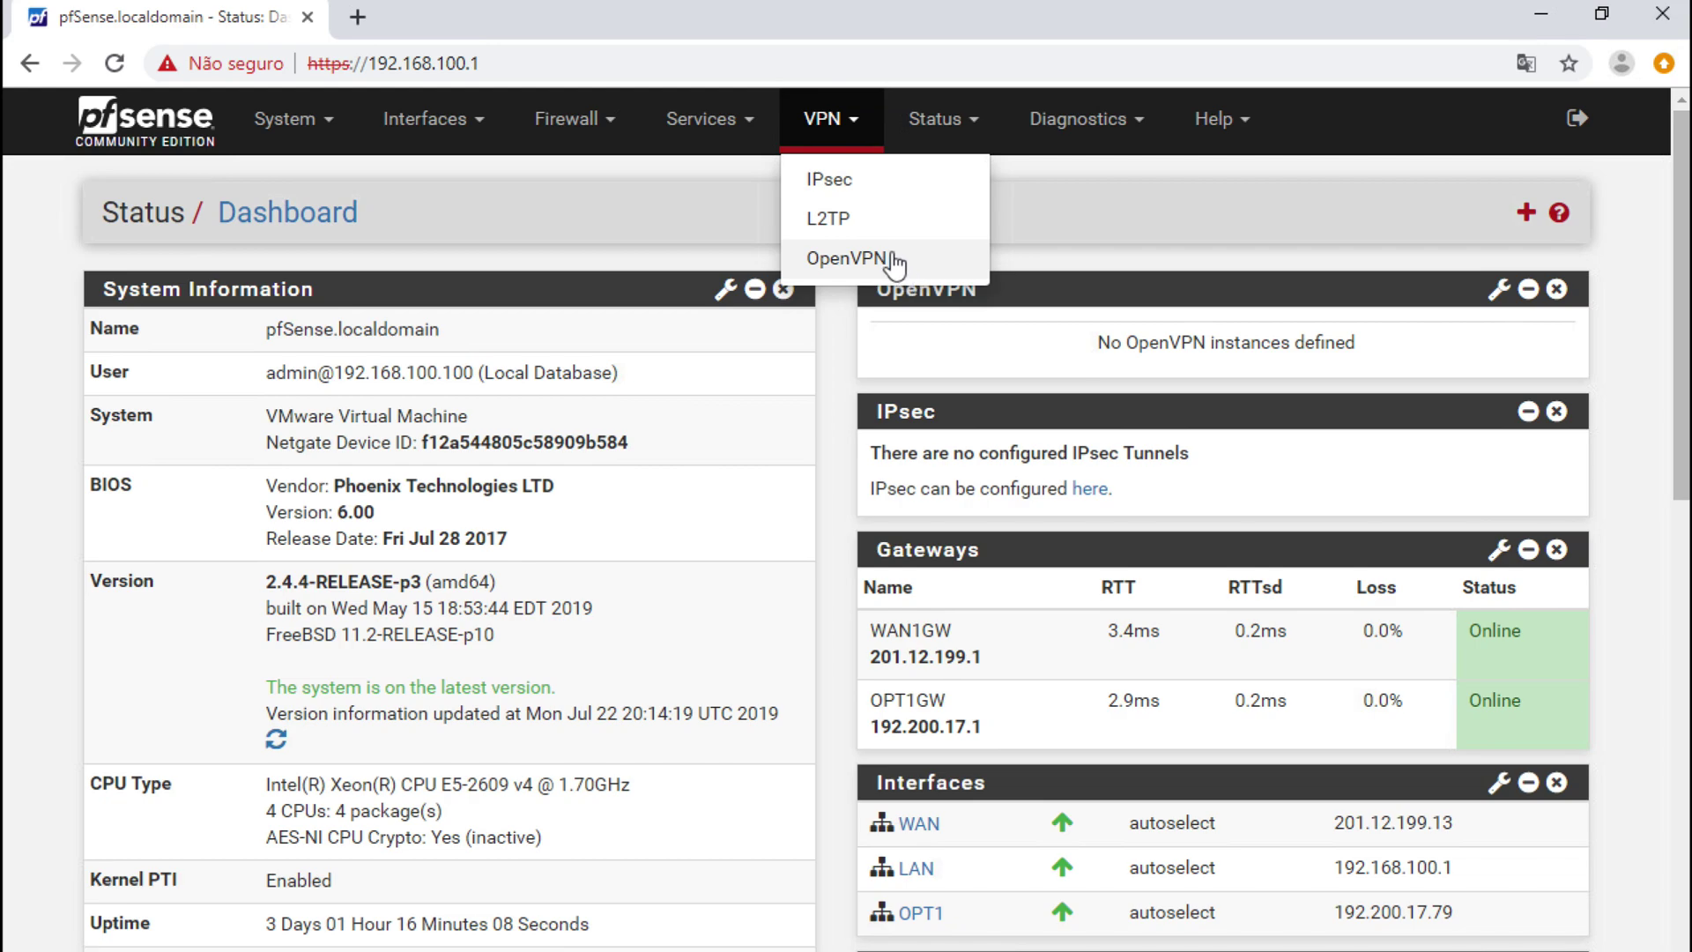
- Go to VPN > IPsec and add a new phase 1 tunnel entry
{"action": "left_click", "coordinate": [867, 186]}
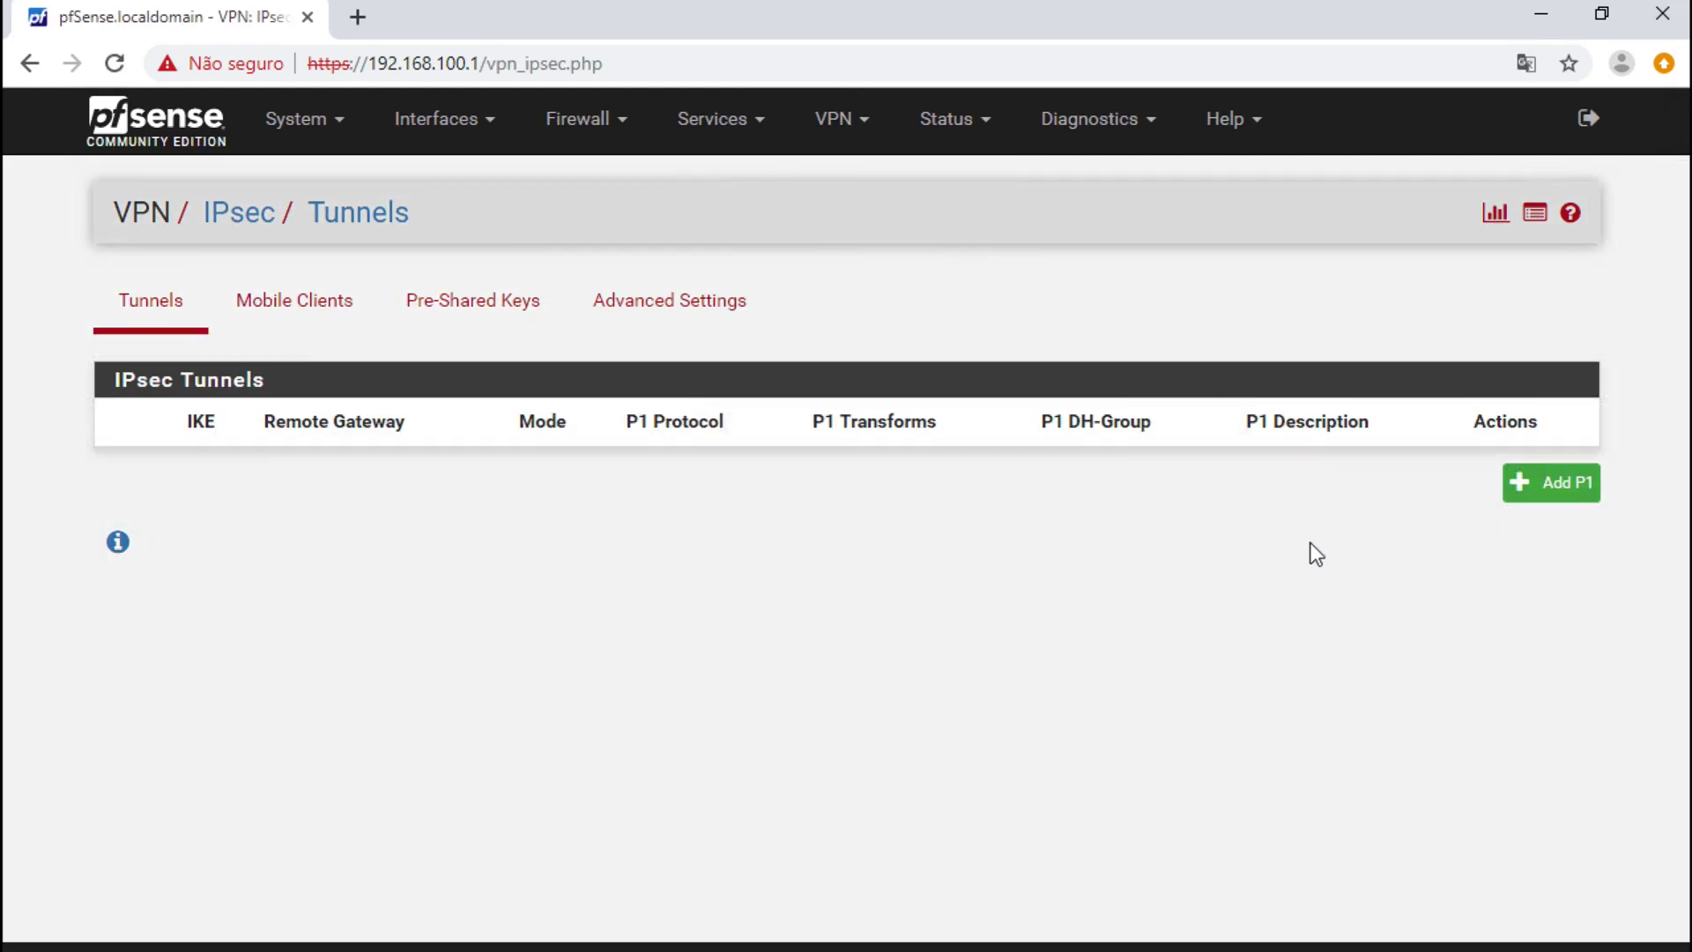
{"action": "left_click", "coordinate": [1549, 490]}
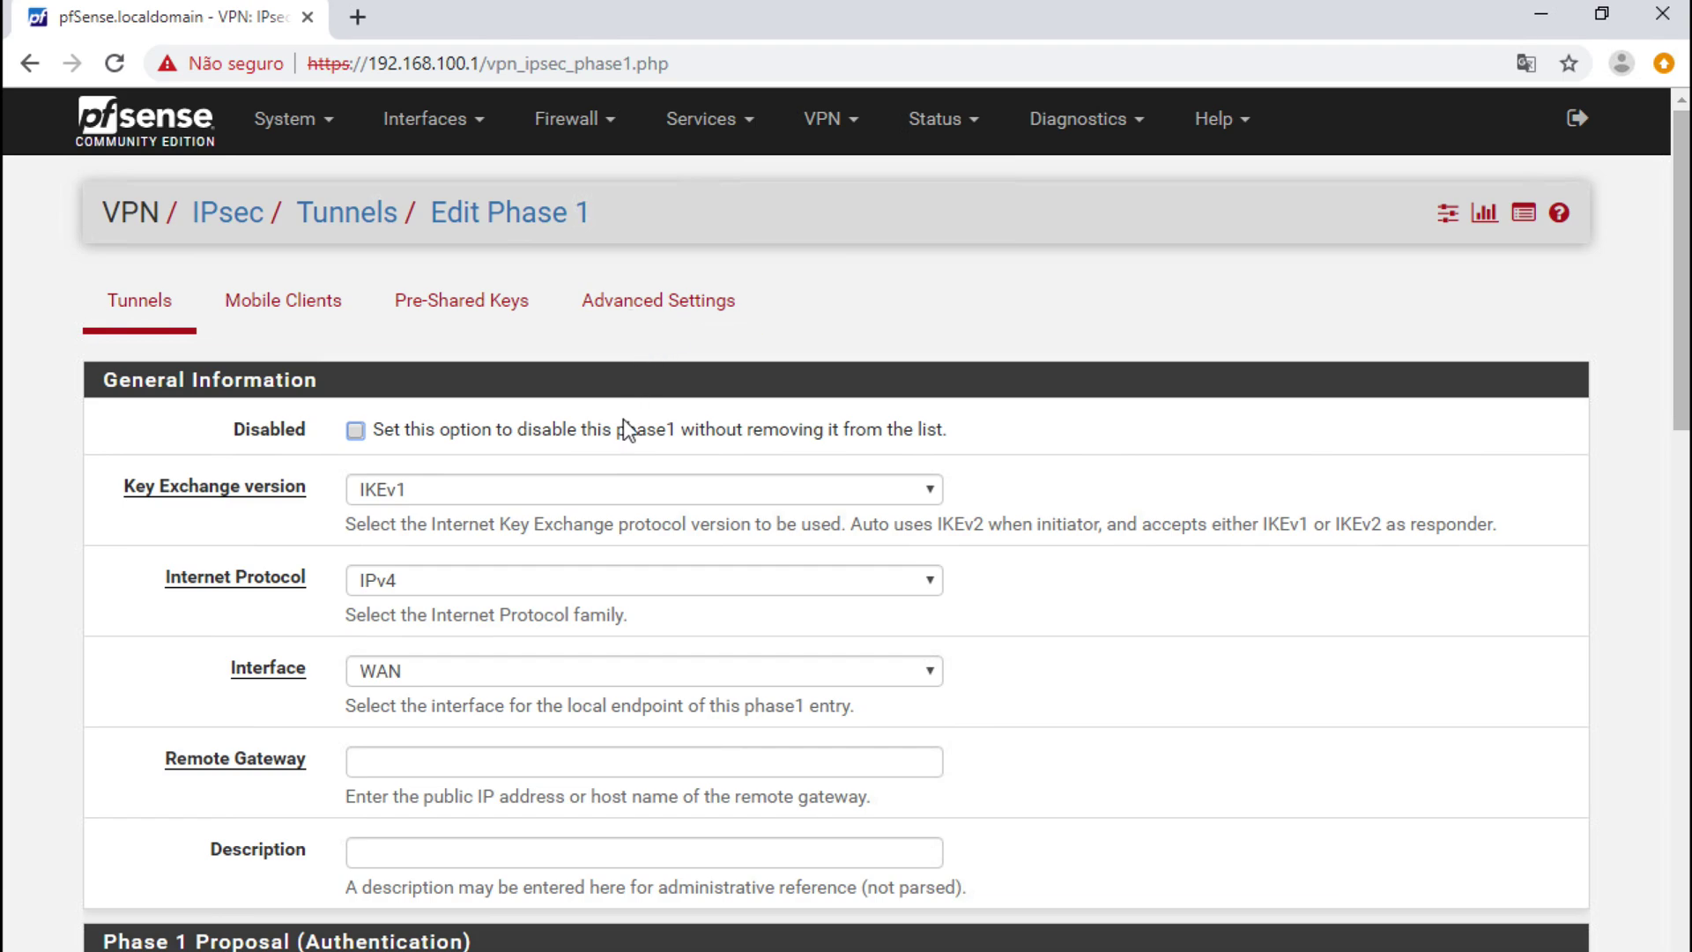
- Set the phase 1 key exchange version to IKEv2, briefly trying Auto
{"action": "left_click", "coordinate": [797, 495]}
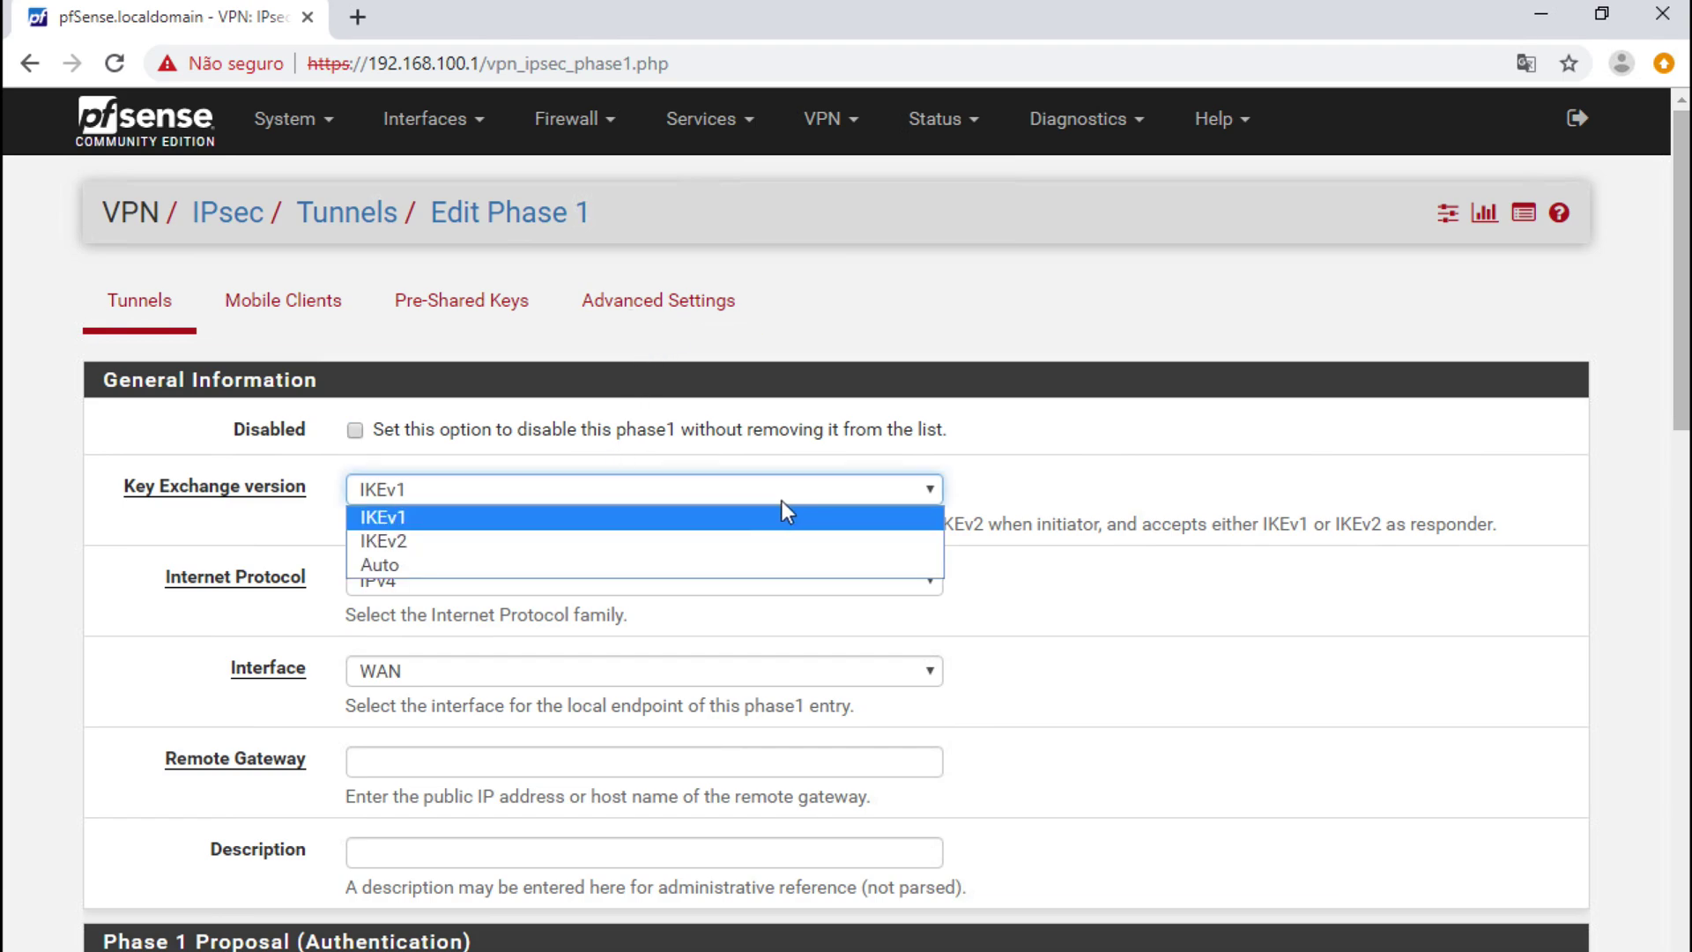
{"action": "left_click", "coordinate": [684, 542]}
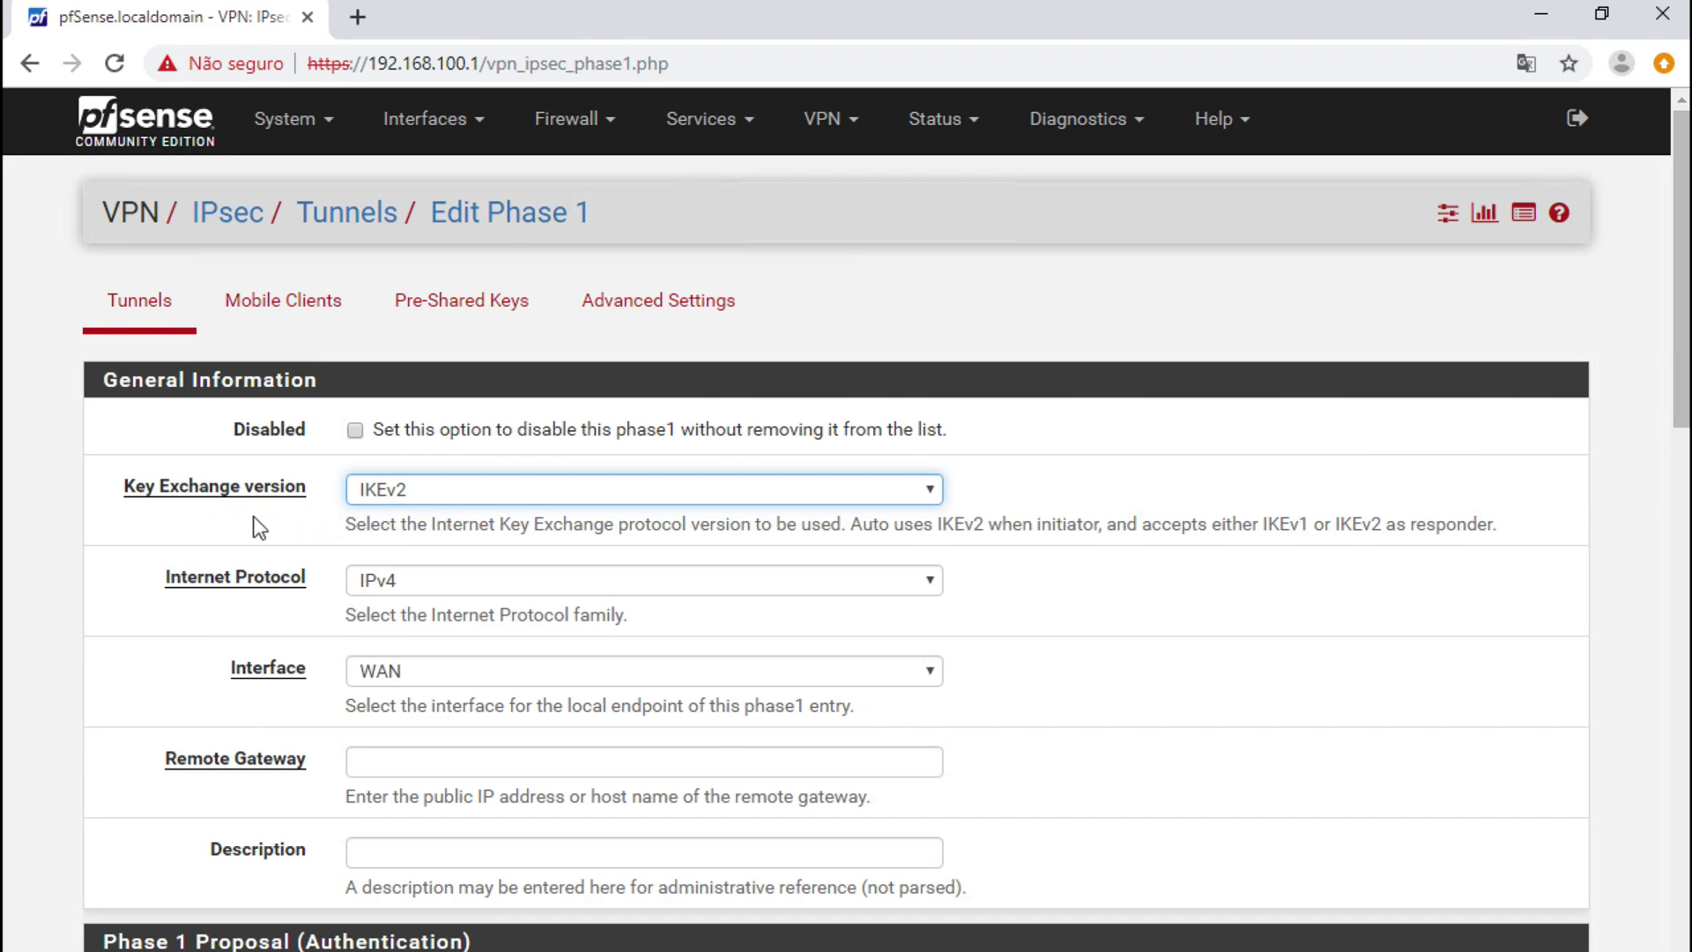
{"action": "left_click", "coordinate": [527, 495]}
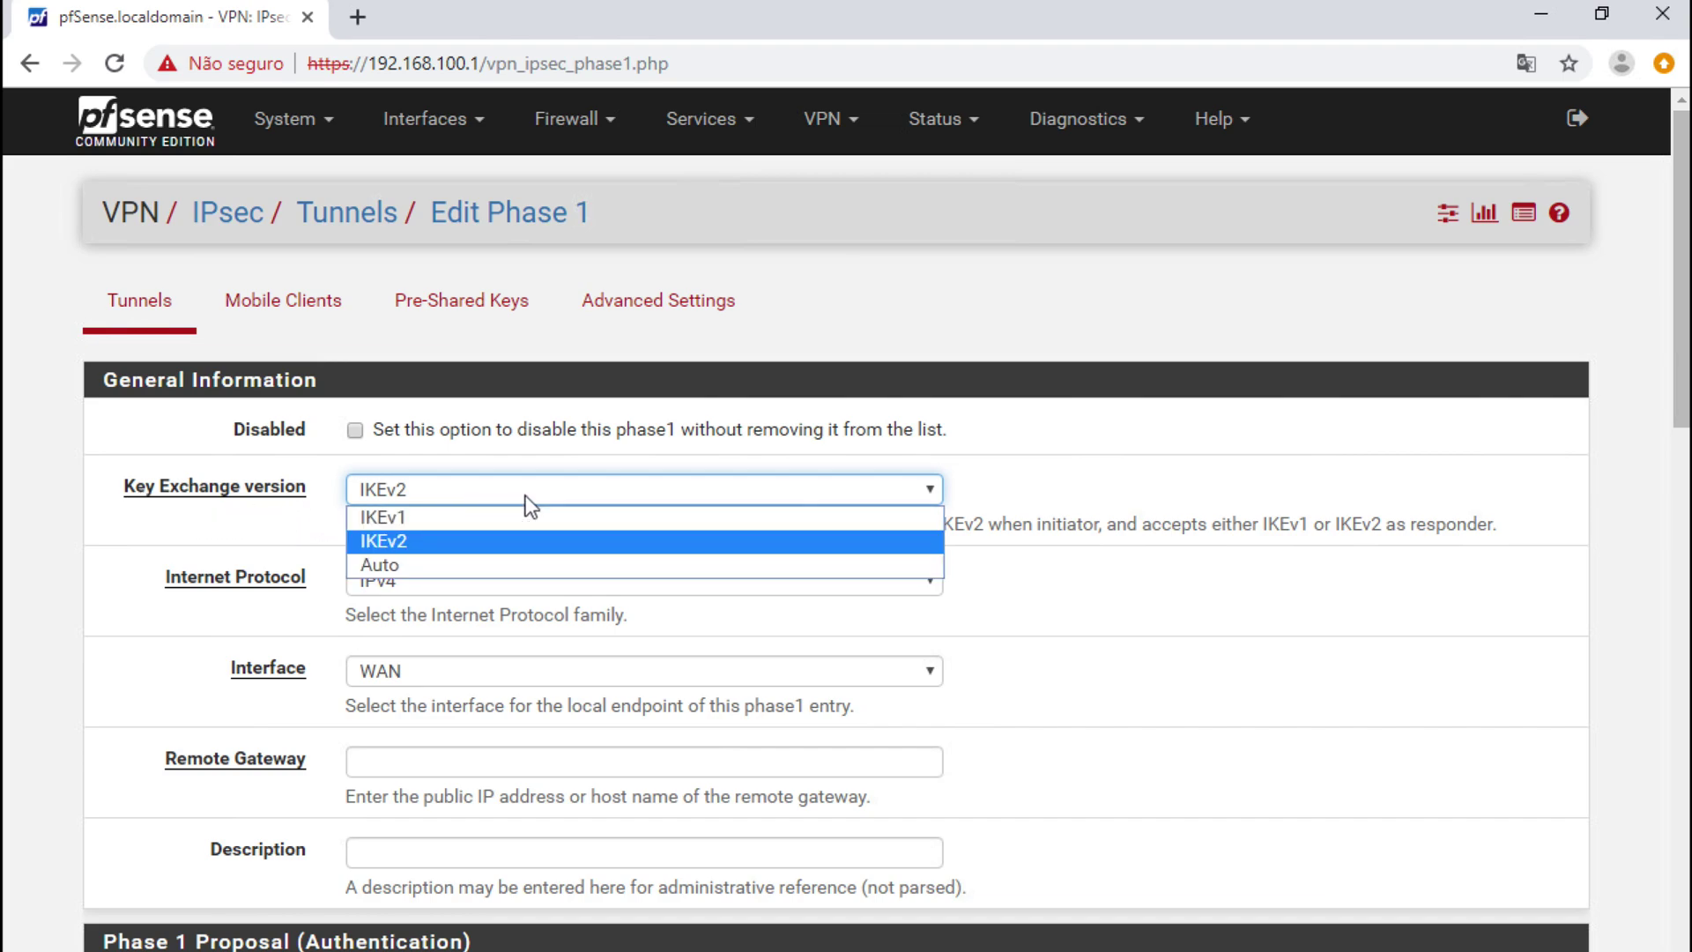
{"action": "left_click", "coordinate": [527, 497]}
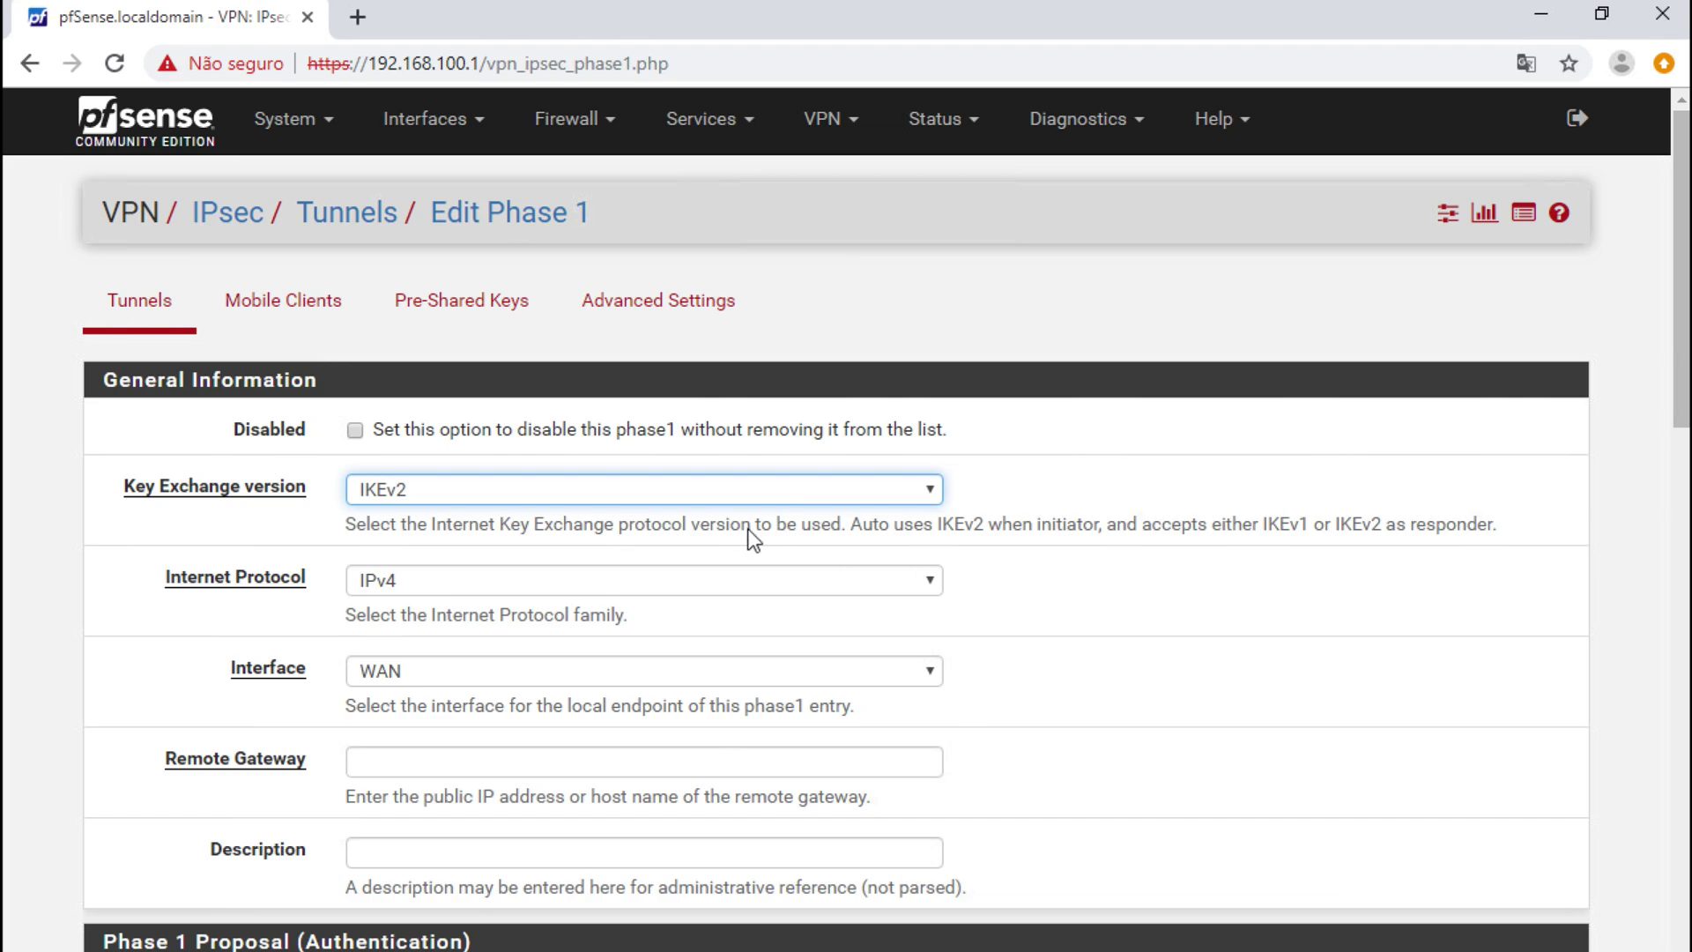
{"action": "left_click", "coordinate": [696, 495]}
{"action": "left_click", "coordinate": [598, 566]}
{"action": "left_click", "coordinate": [575, 491]}
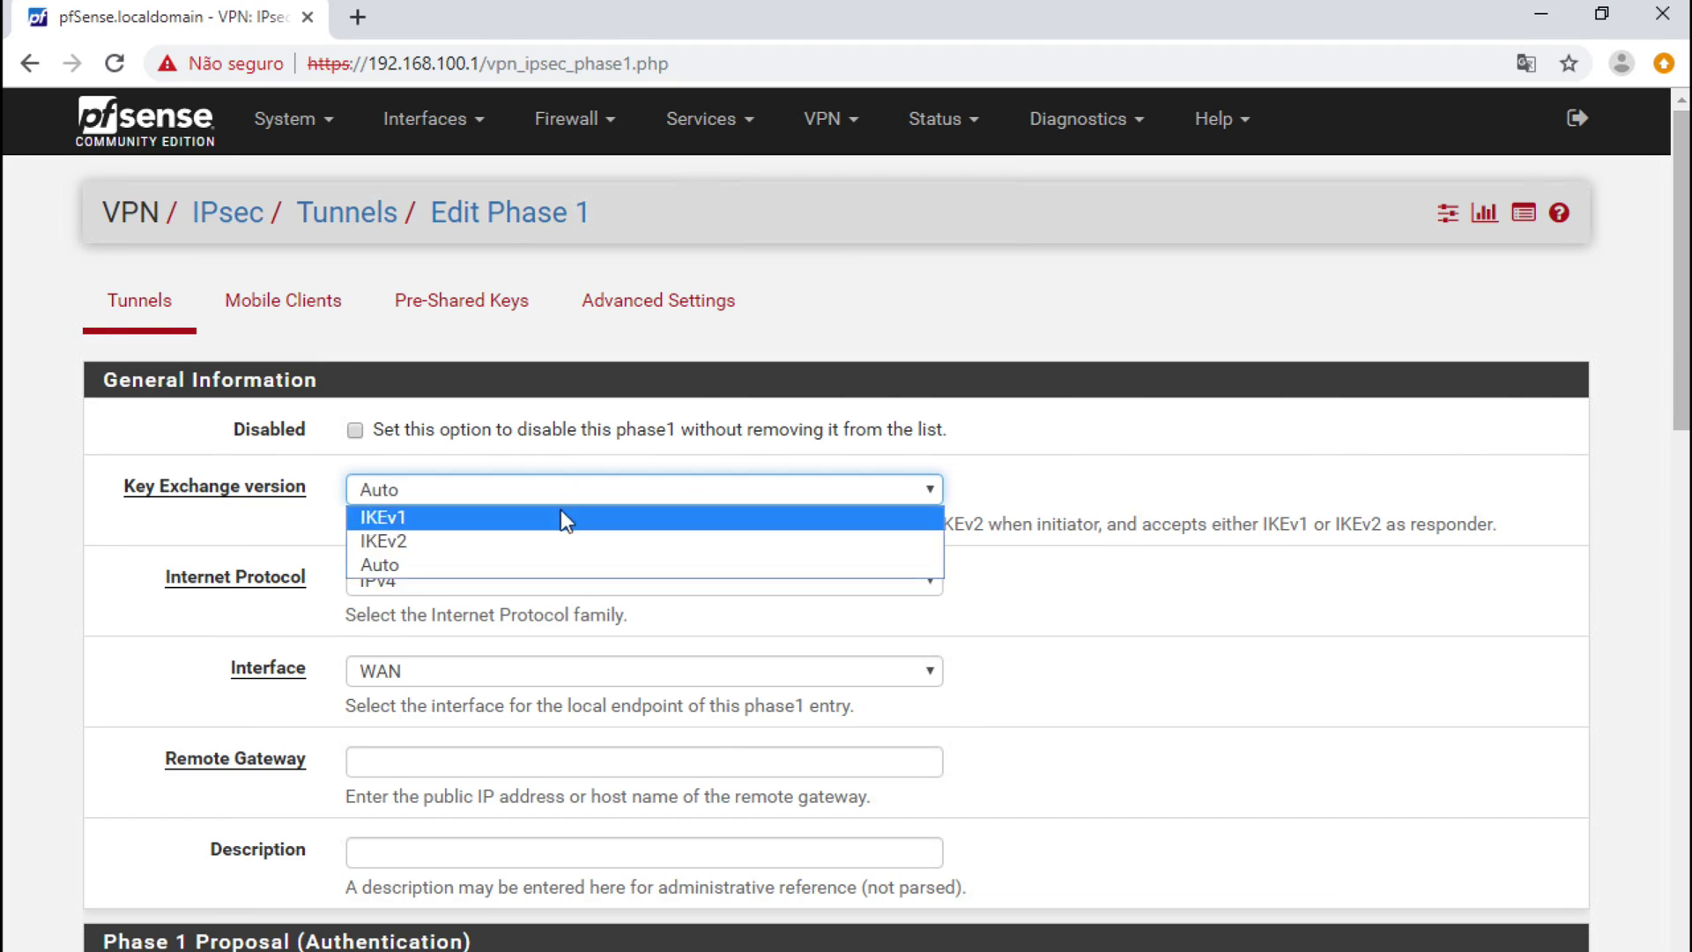
{"action": "left_click", "coordinate": [558, 535]}
- Keep IPv4 on the WAN interface and set remote gateway 57.15.13.89
{"action": "scroll", "coordinate": [1094, 548], "scroll_direction": "down", "scroll_amount": 2}
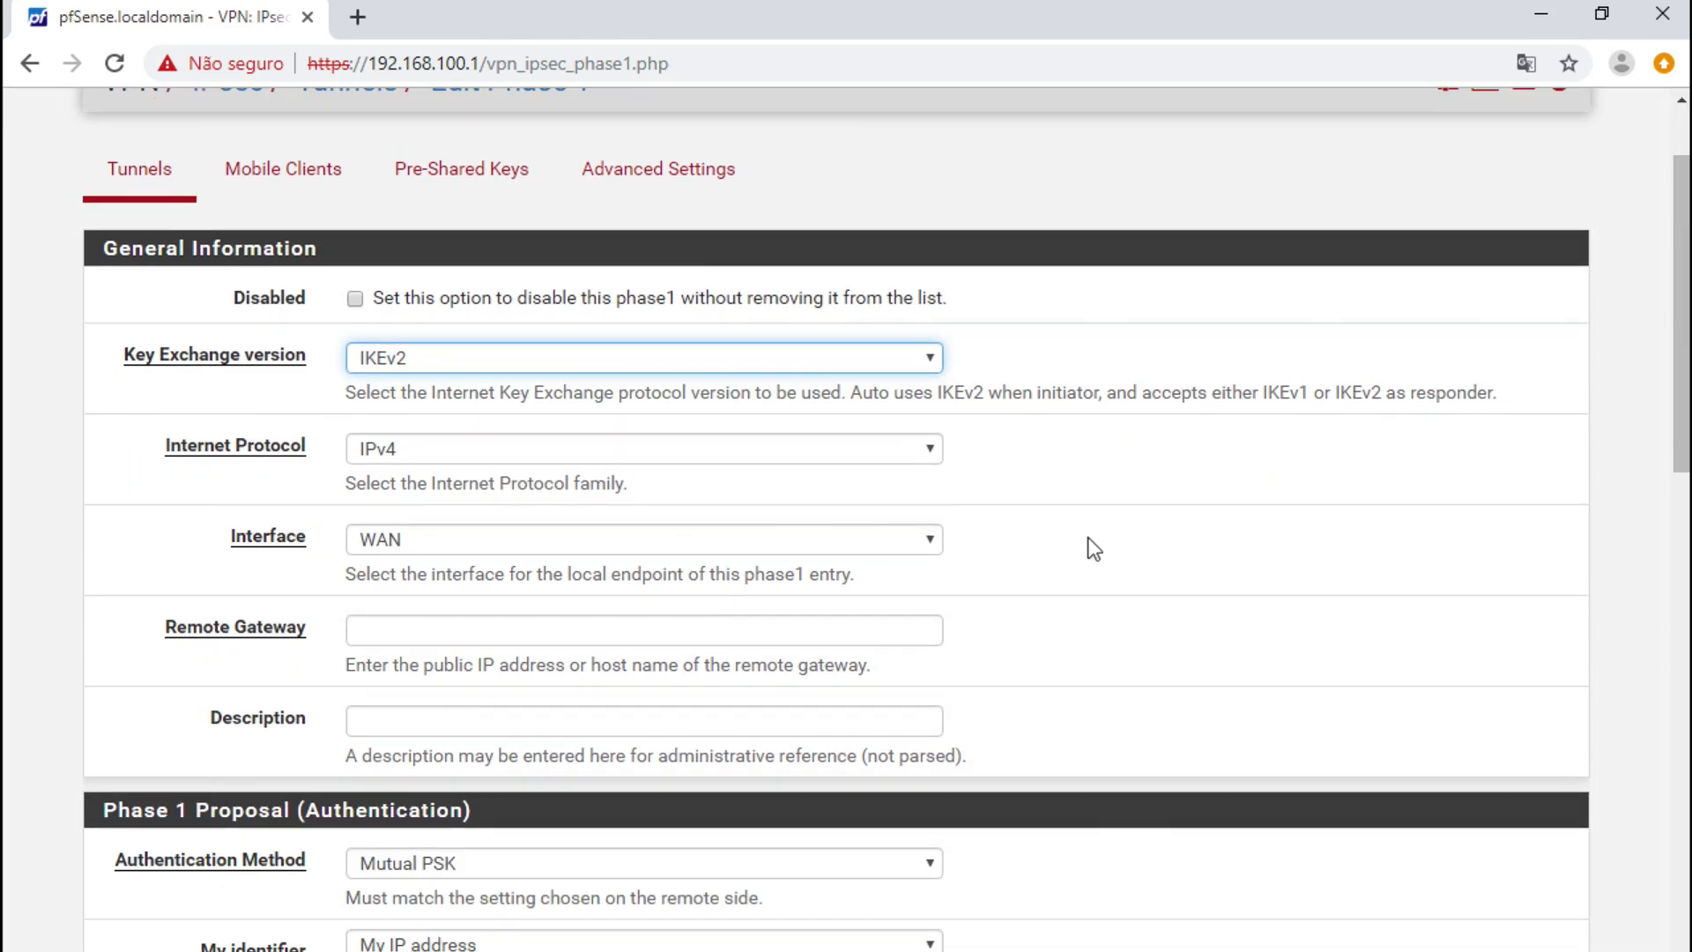
{"action": "left_click", "coordinate": [922, 453]}
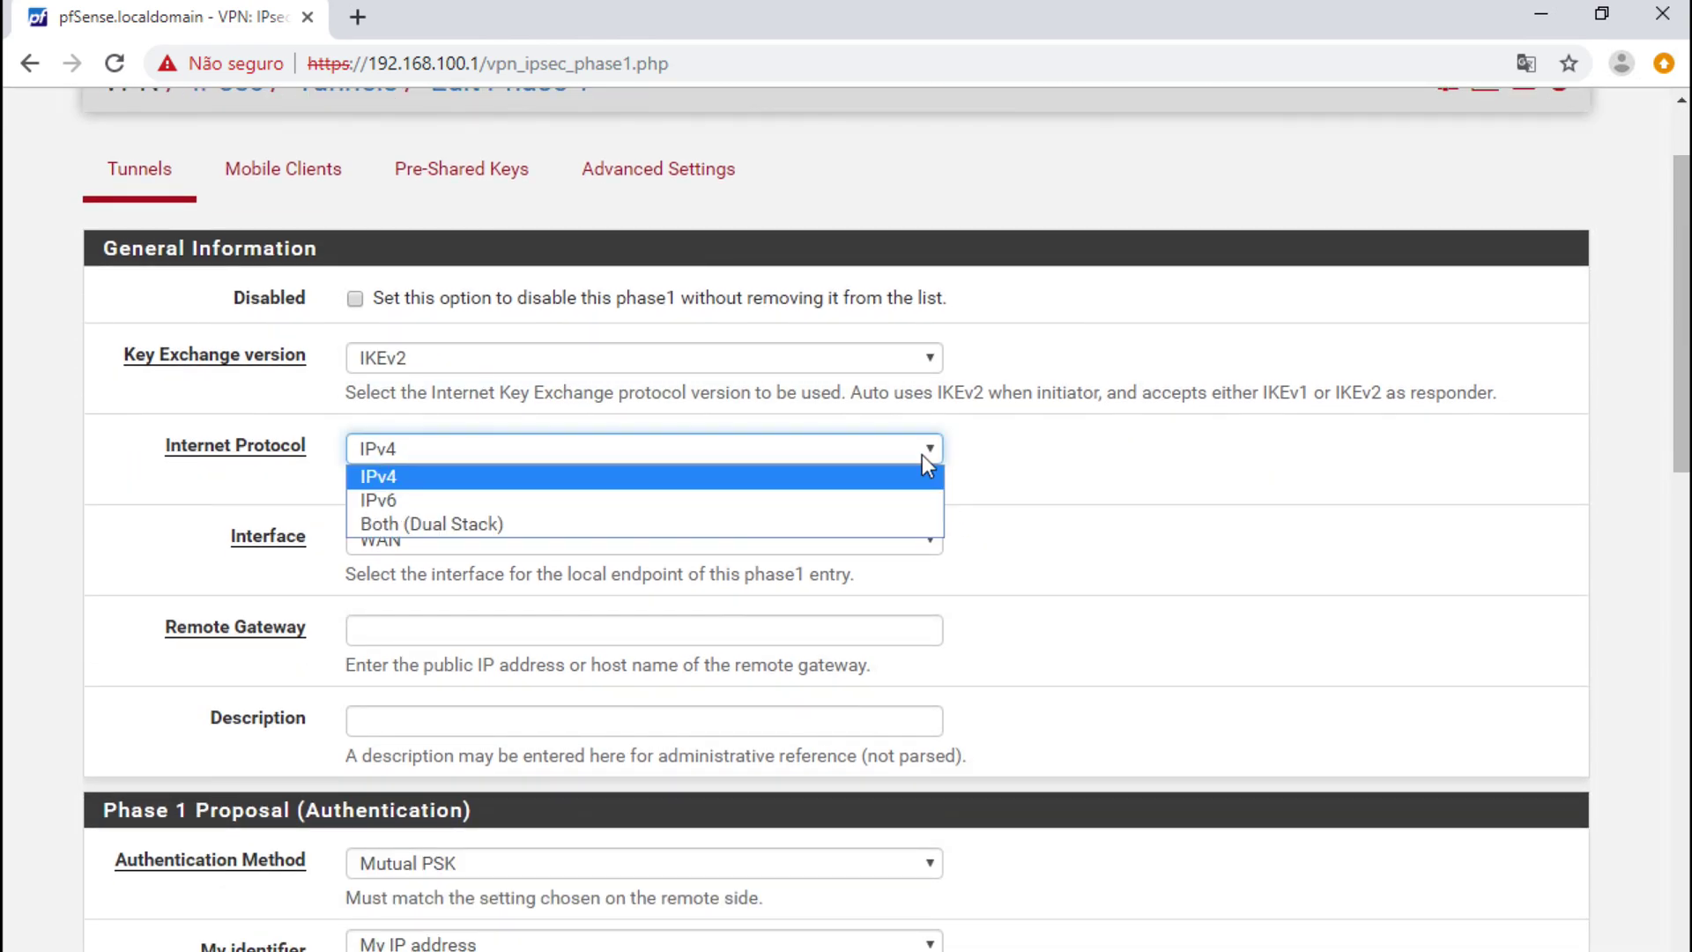
{"action": "left_click", "coordinate": [844, 477]}
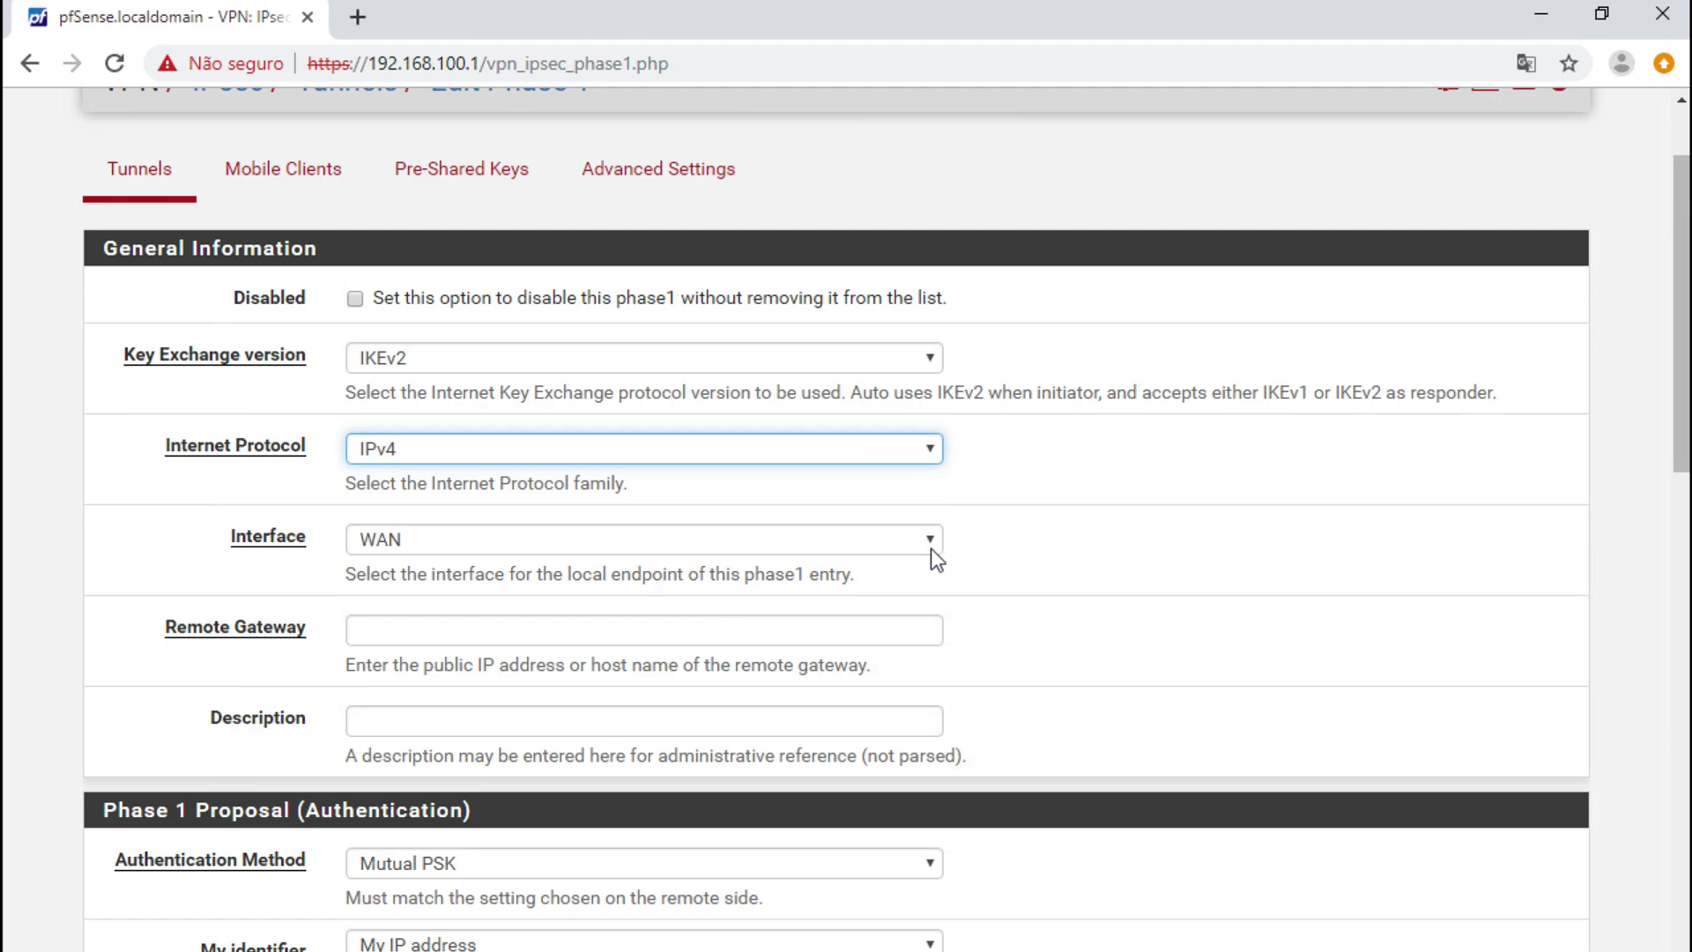
{"action": "left_click", "coordinate": [907, 540]}
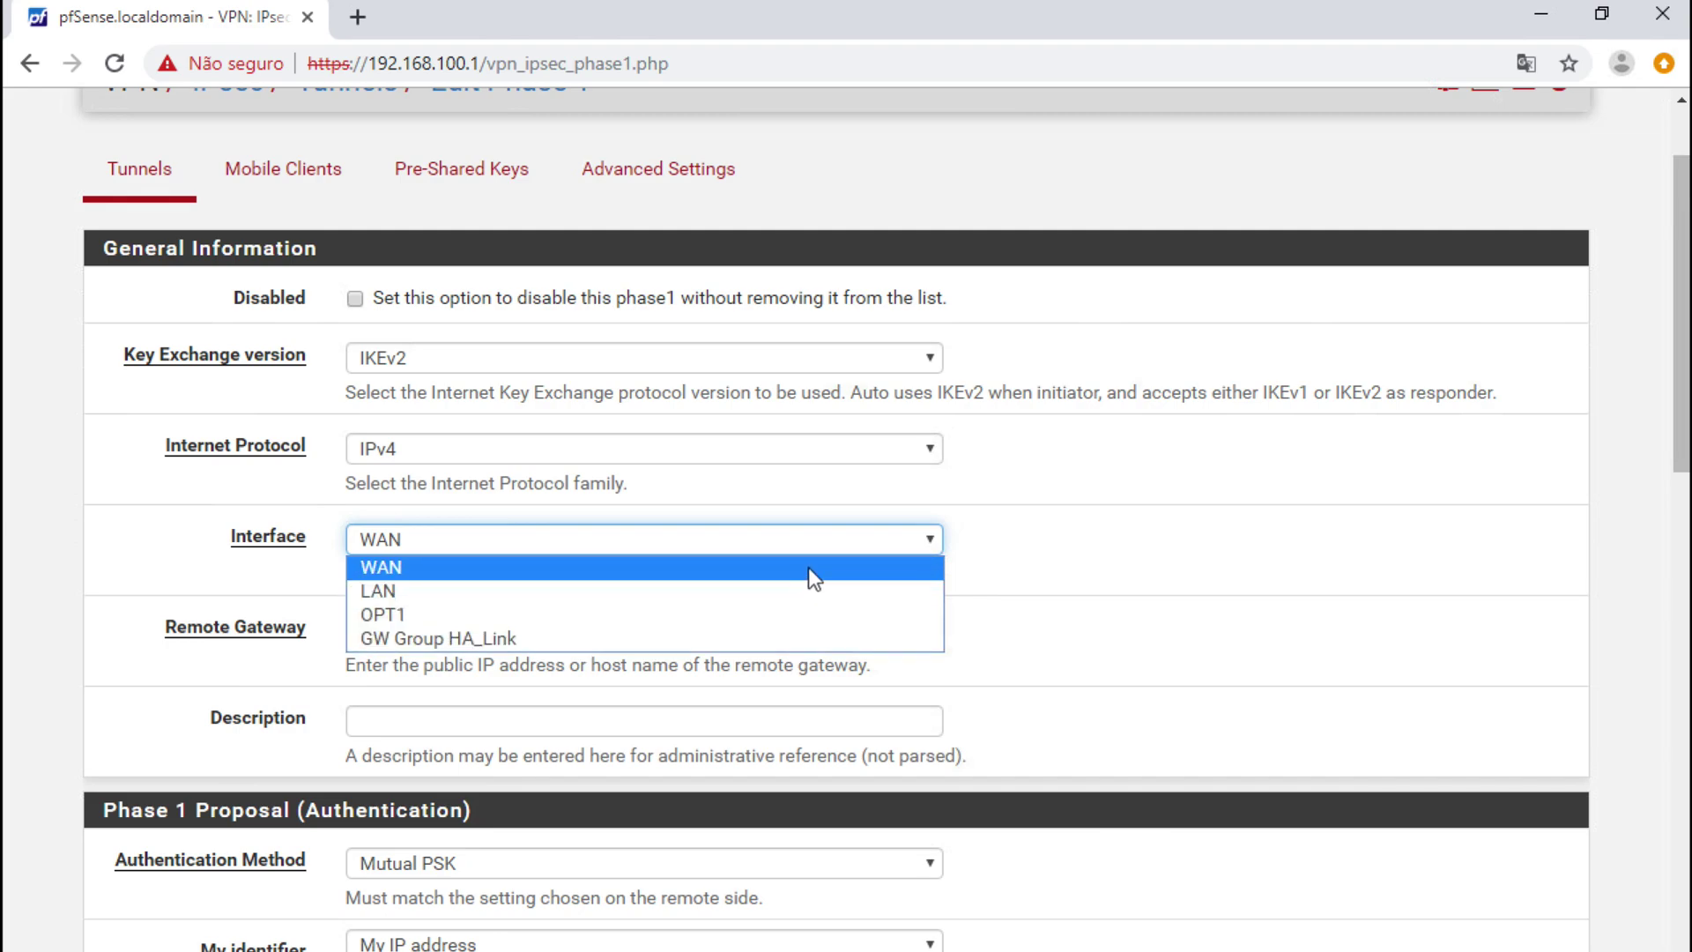
{"action": "left_click", "coordinate": [1215, 637]}
{"action": "left_click", "coordinate": [559, 629]}
{"action": "left_click", "coordinate": [639, 724]}
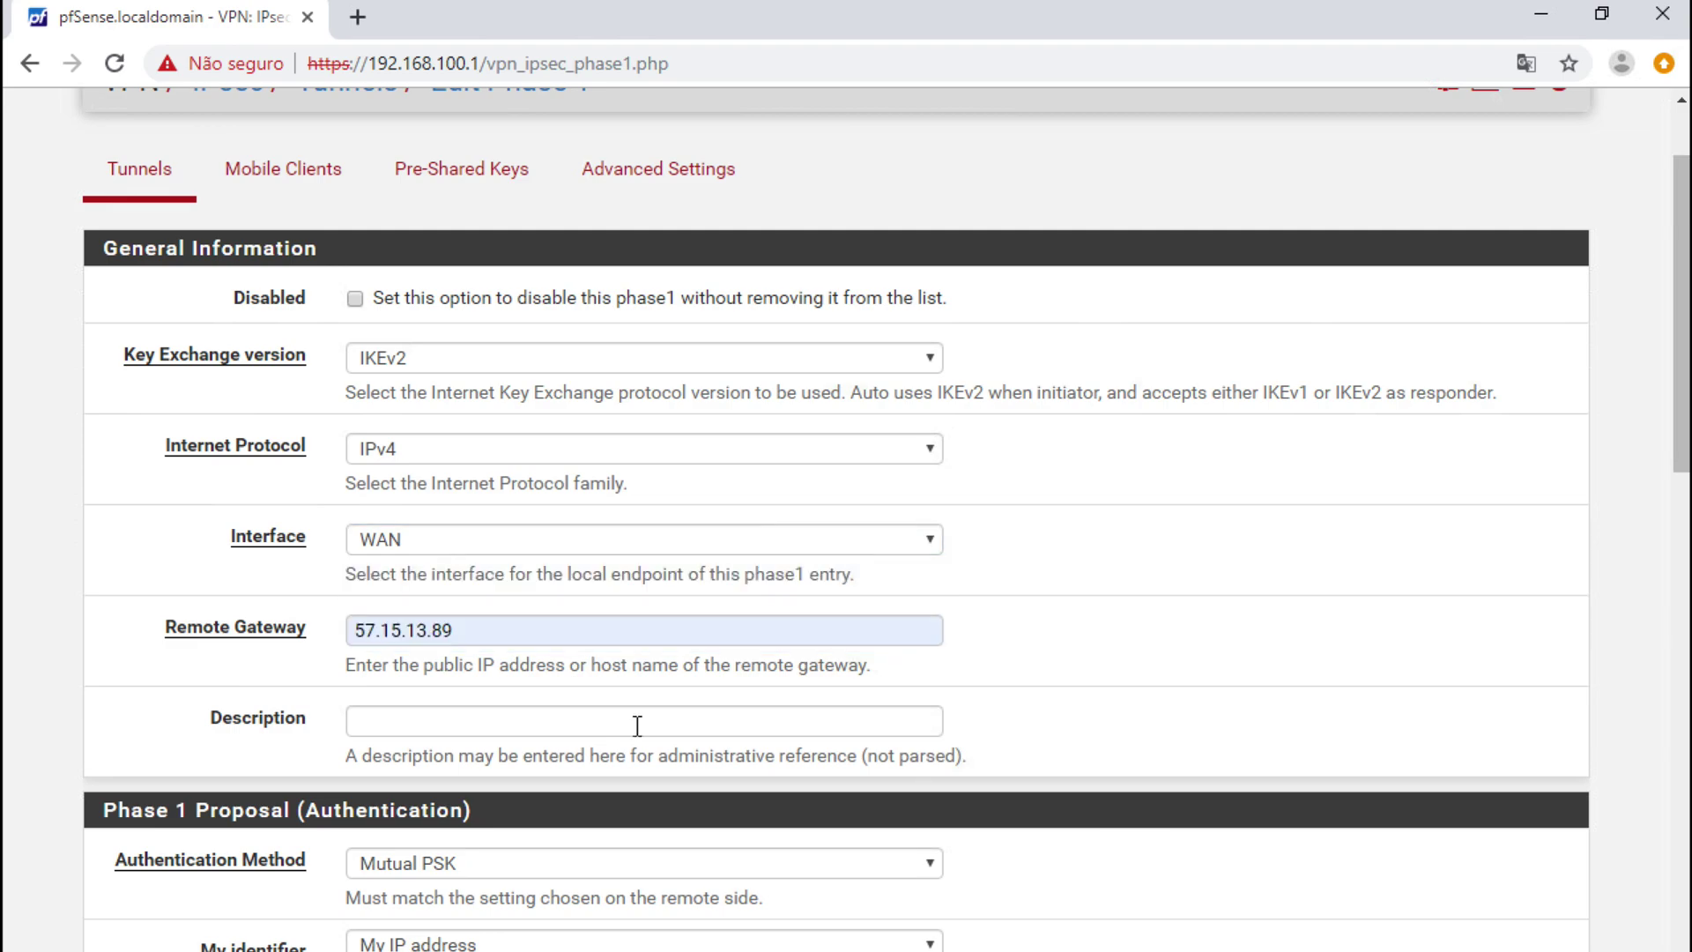
- Try Mutual RSA authentication, then return to Mutual PSK
{"action": "scroll", "coordinate": [1000, 746], "scroll_direction": "down", "scroll_amount": 3}
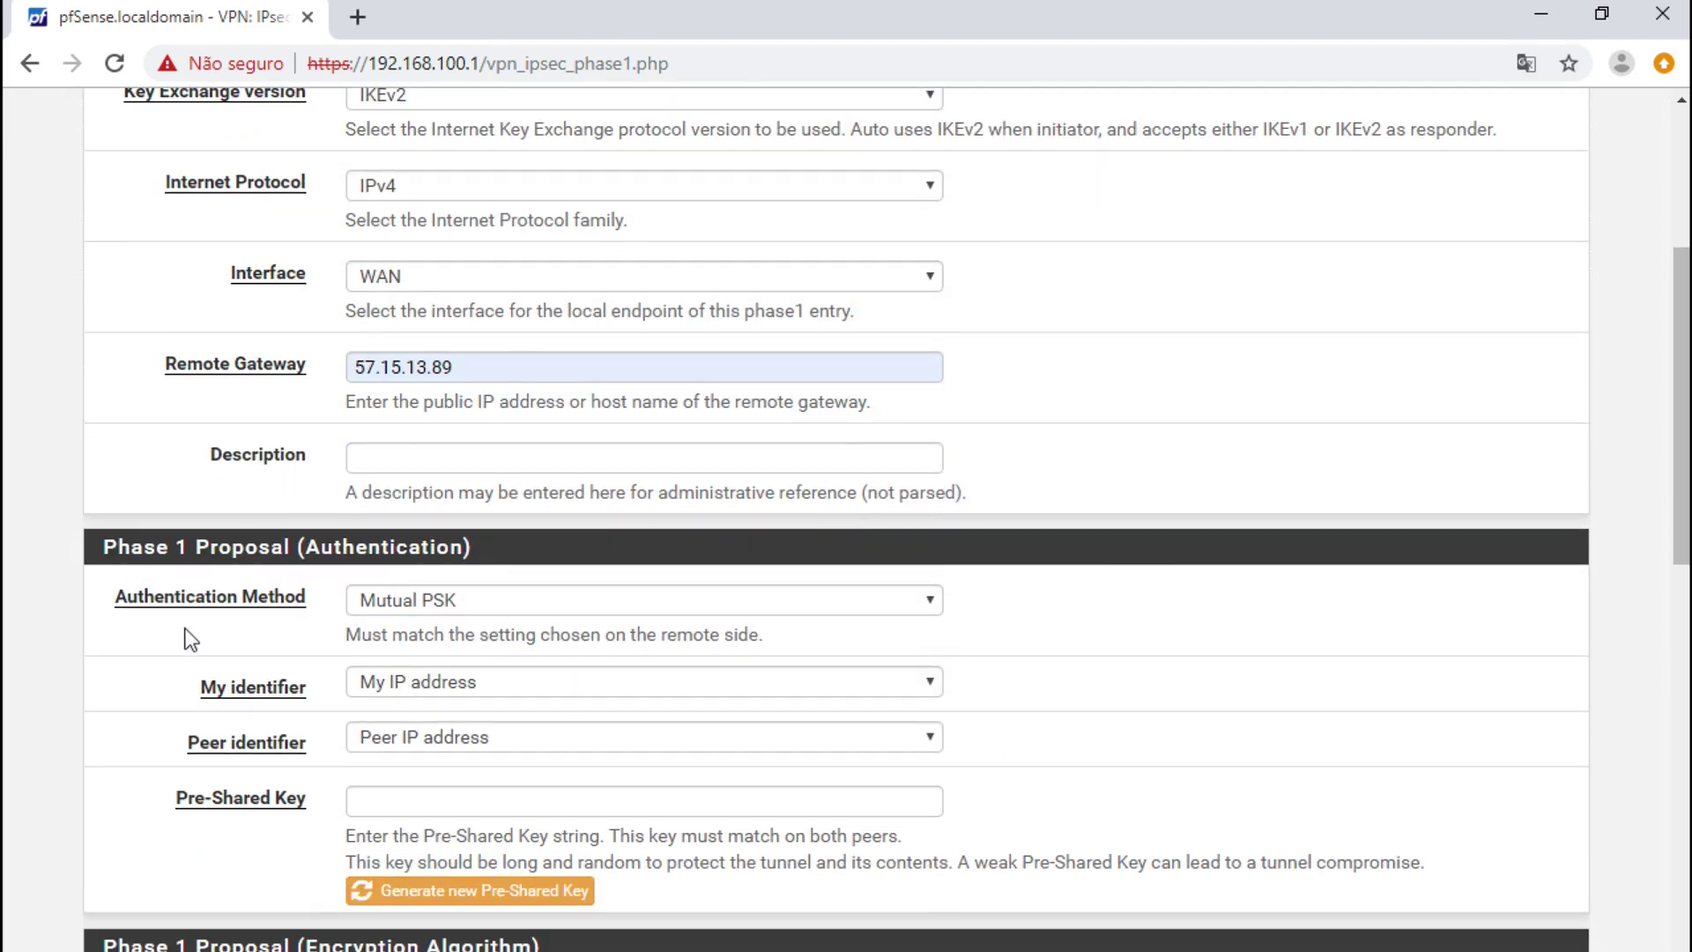
{"action": "scroll", "coordinate": [184, 627], "scroll_direction": "down", "scroll_amount": 1}
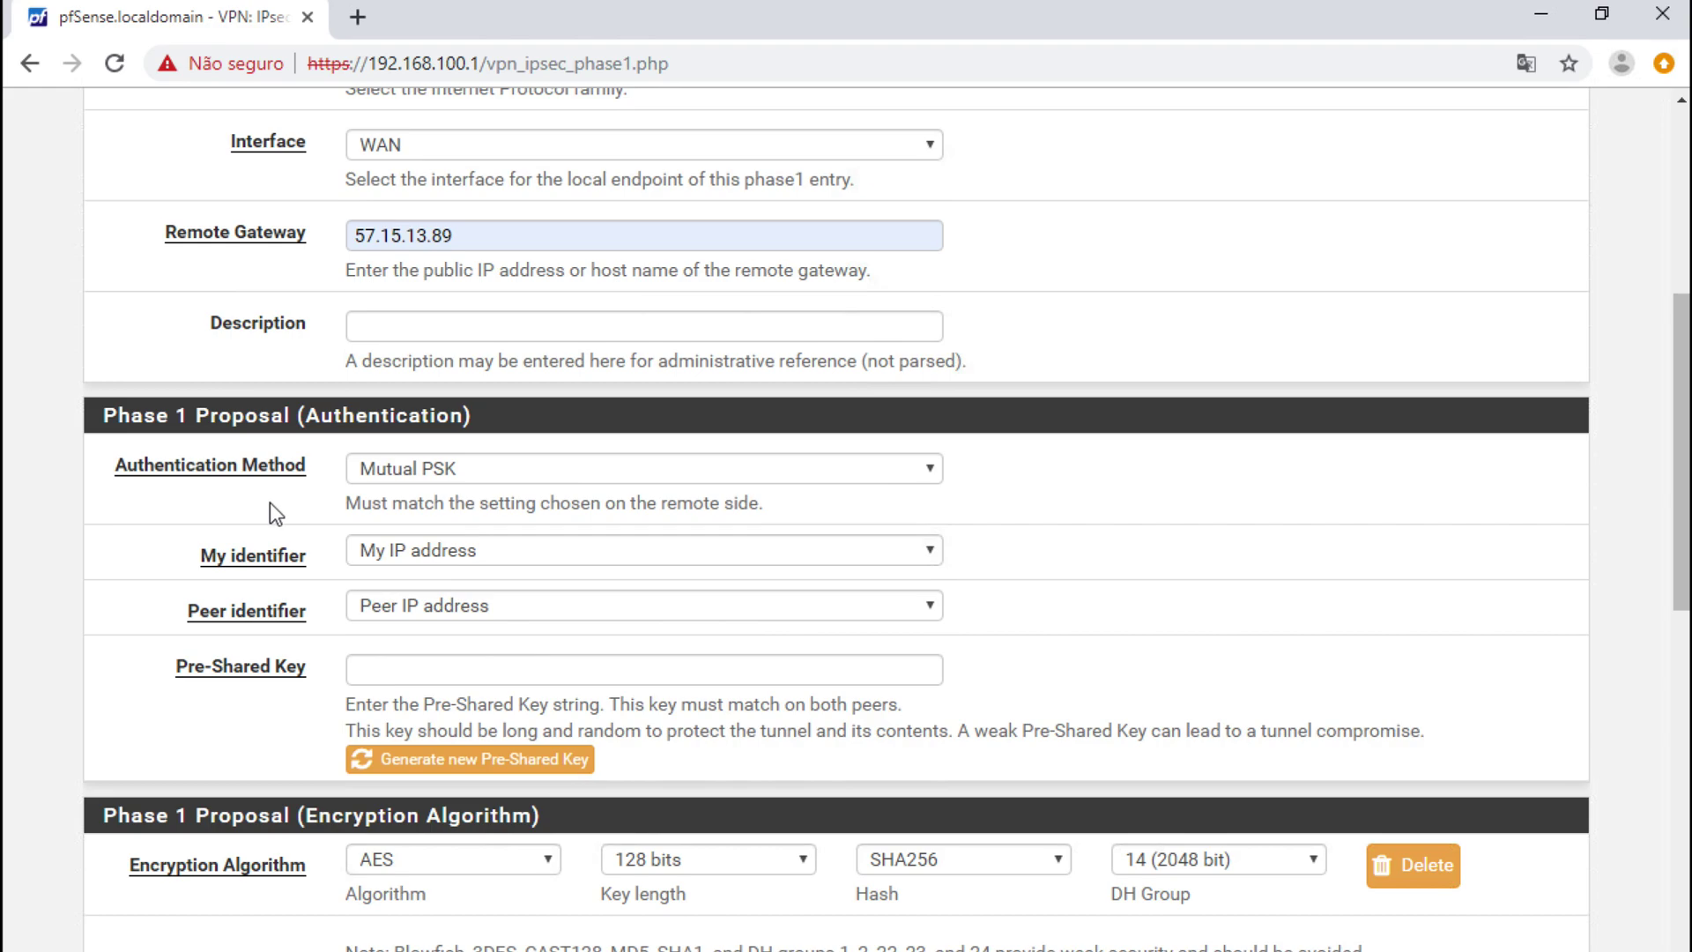
{"action": "left_click", "coordinate": [501, 478]}
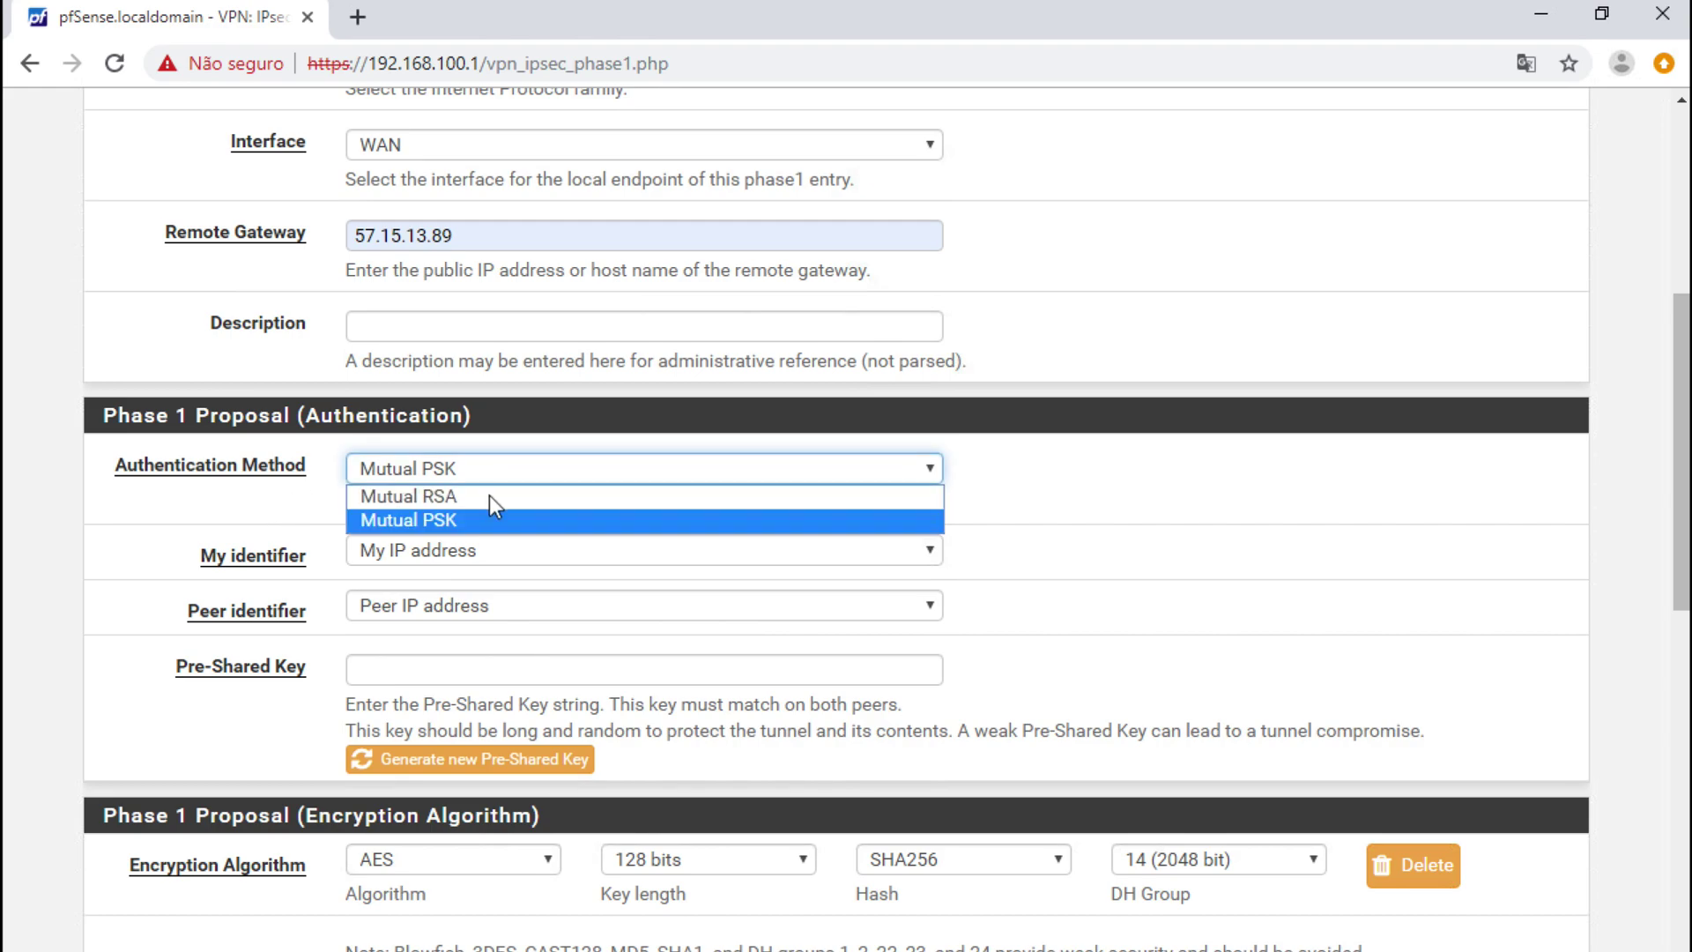
{"action": "left_click", "coordinate": [491, 496]}
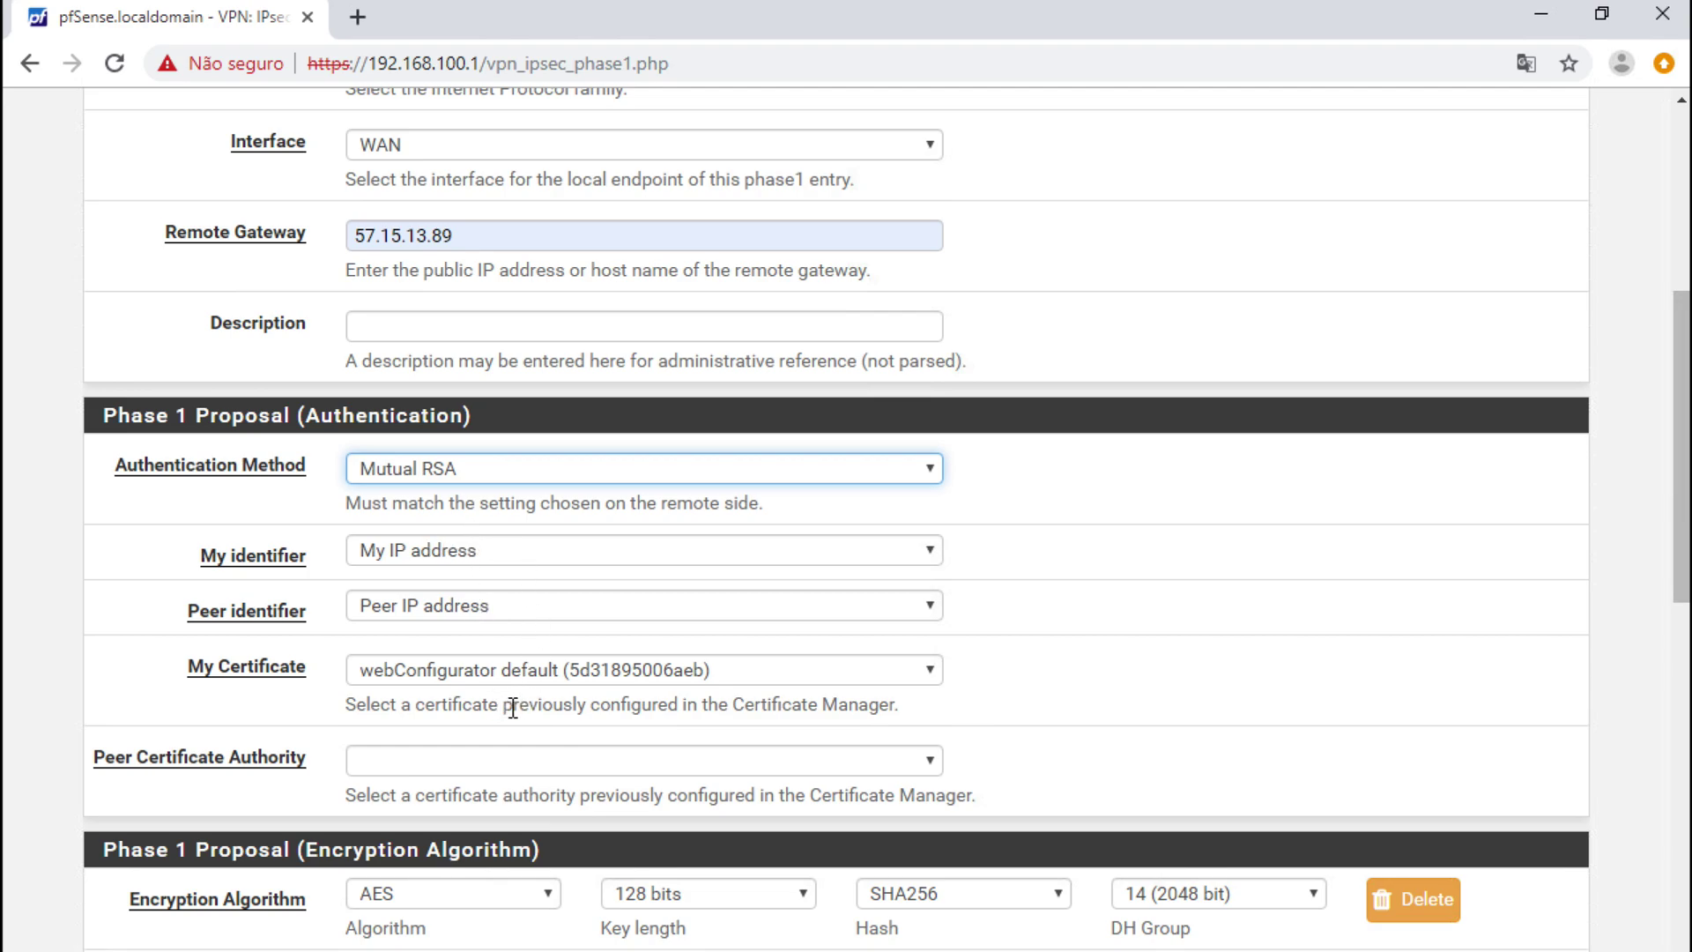
{"action": "left_click", "coordinate": [496, 474]}
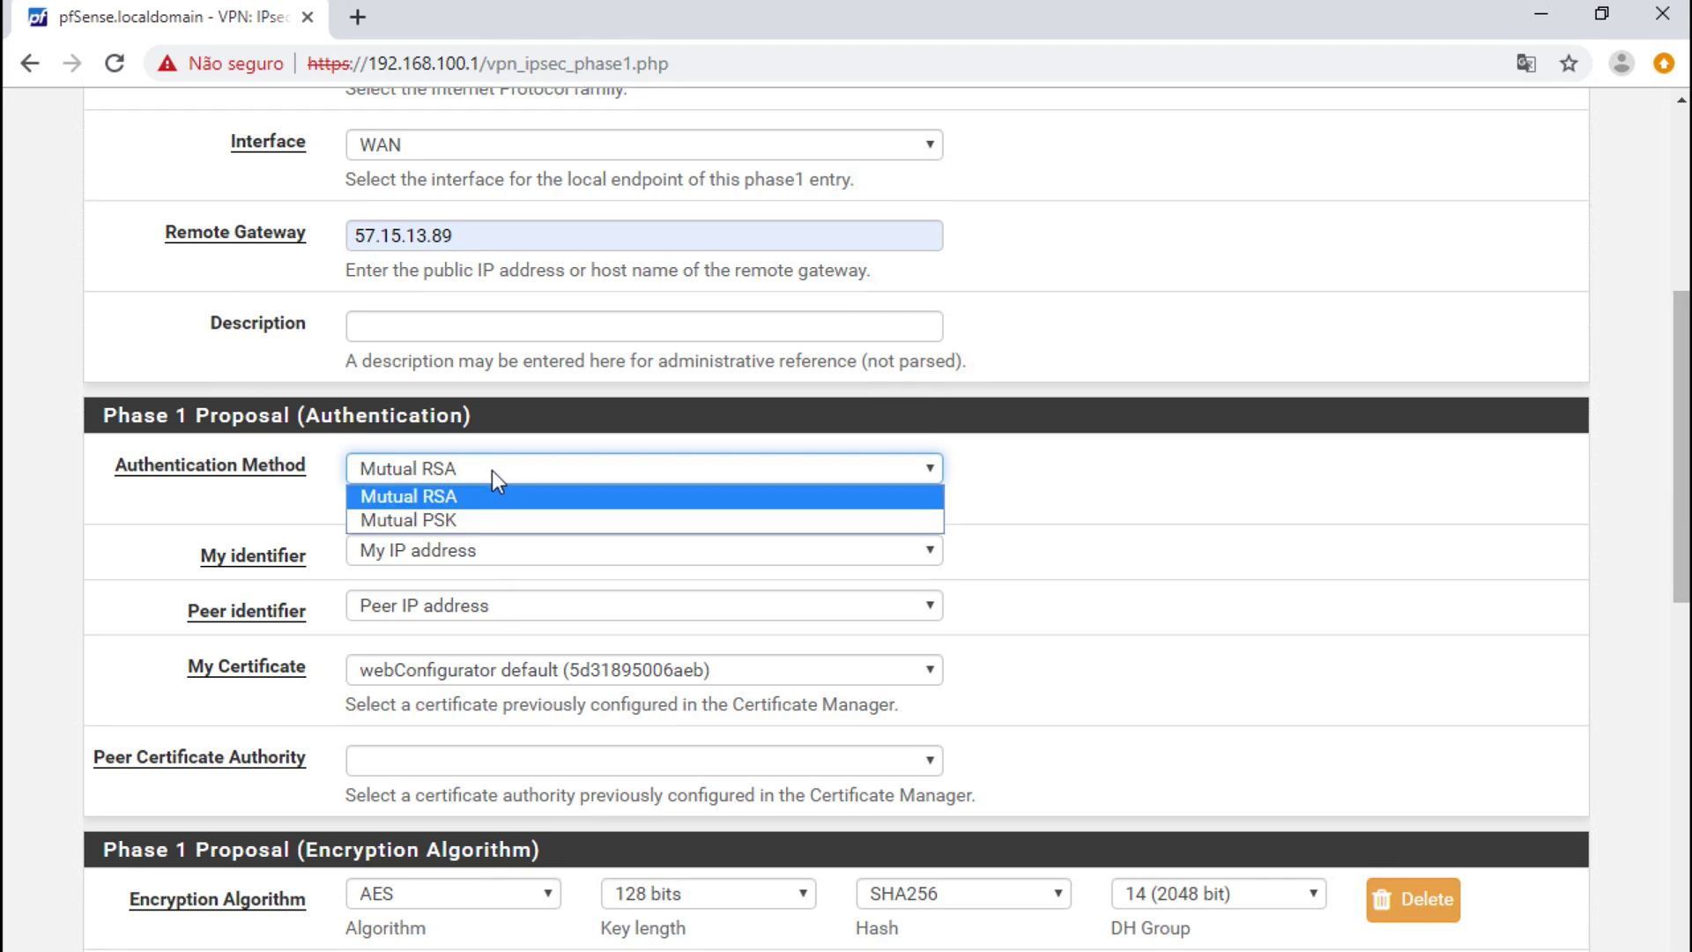
{"action": "left_click", "coordinate": [457, 520]}
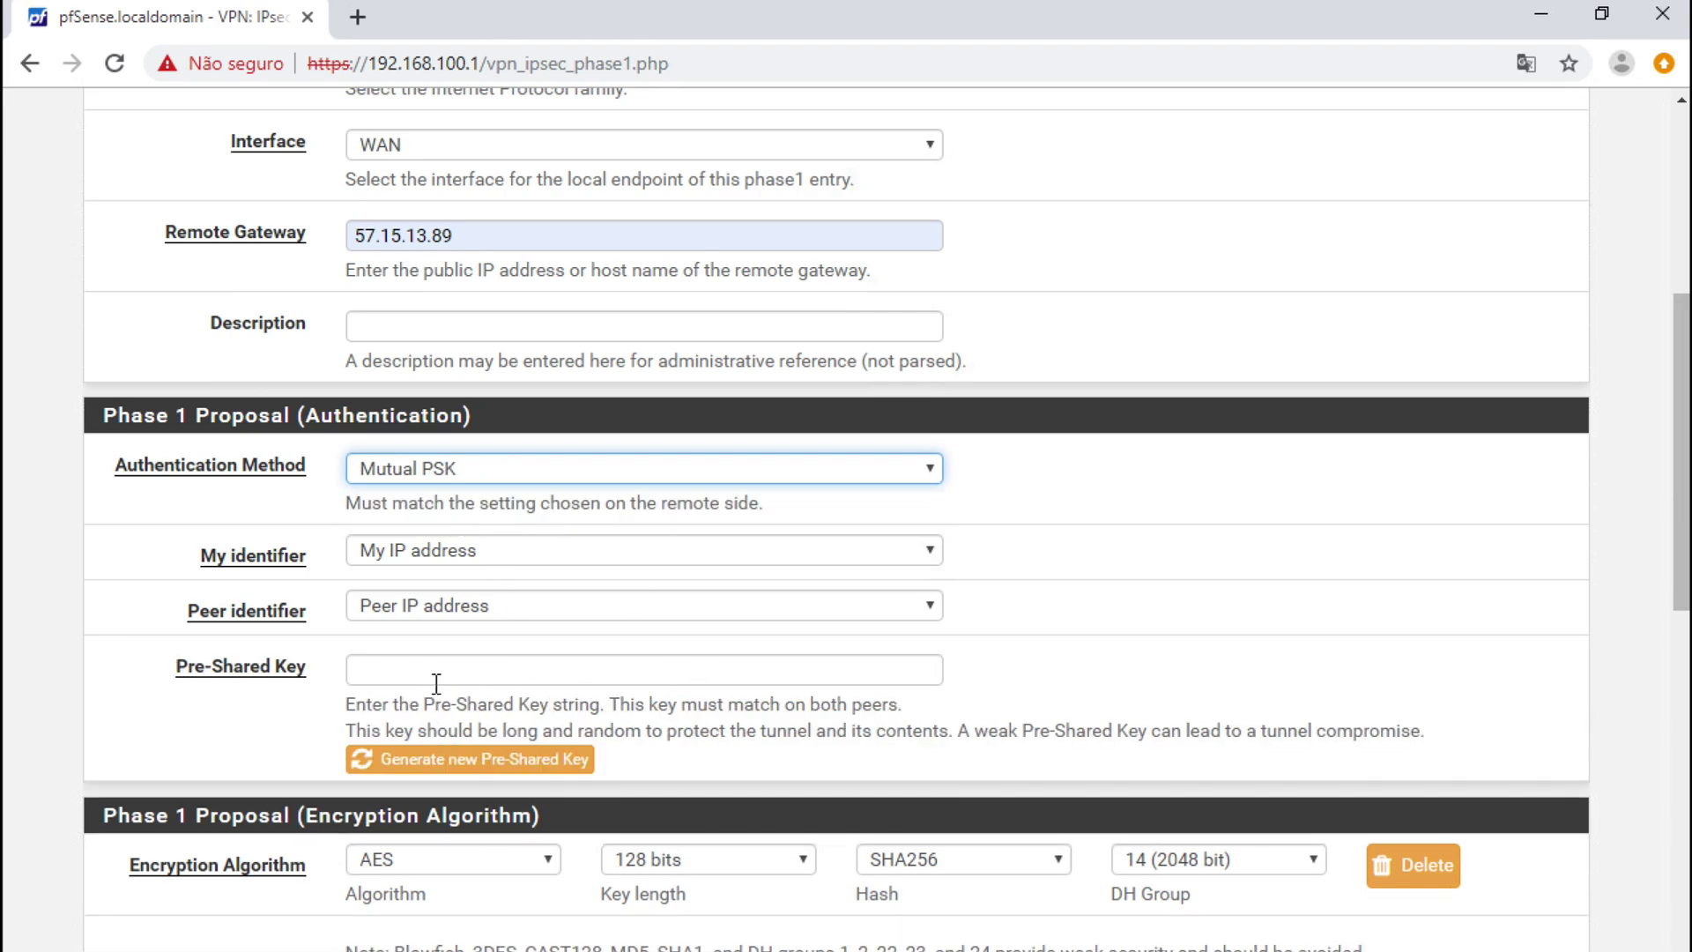
- Generate a pre-shared key, then replace it with a short custom key
{"action": "left_click", "coordinate": [460, 760]}
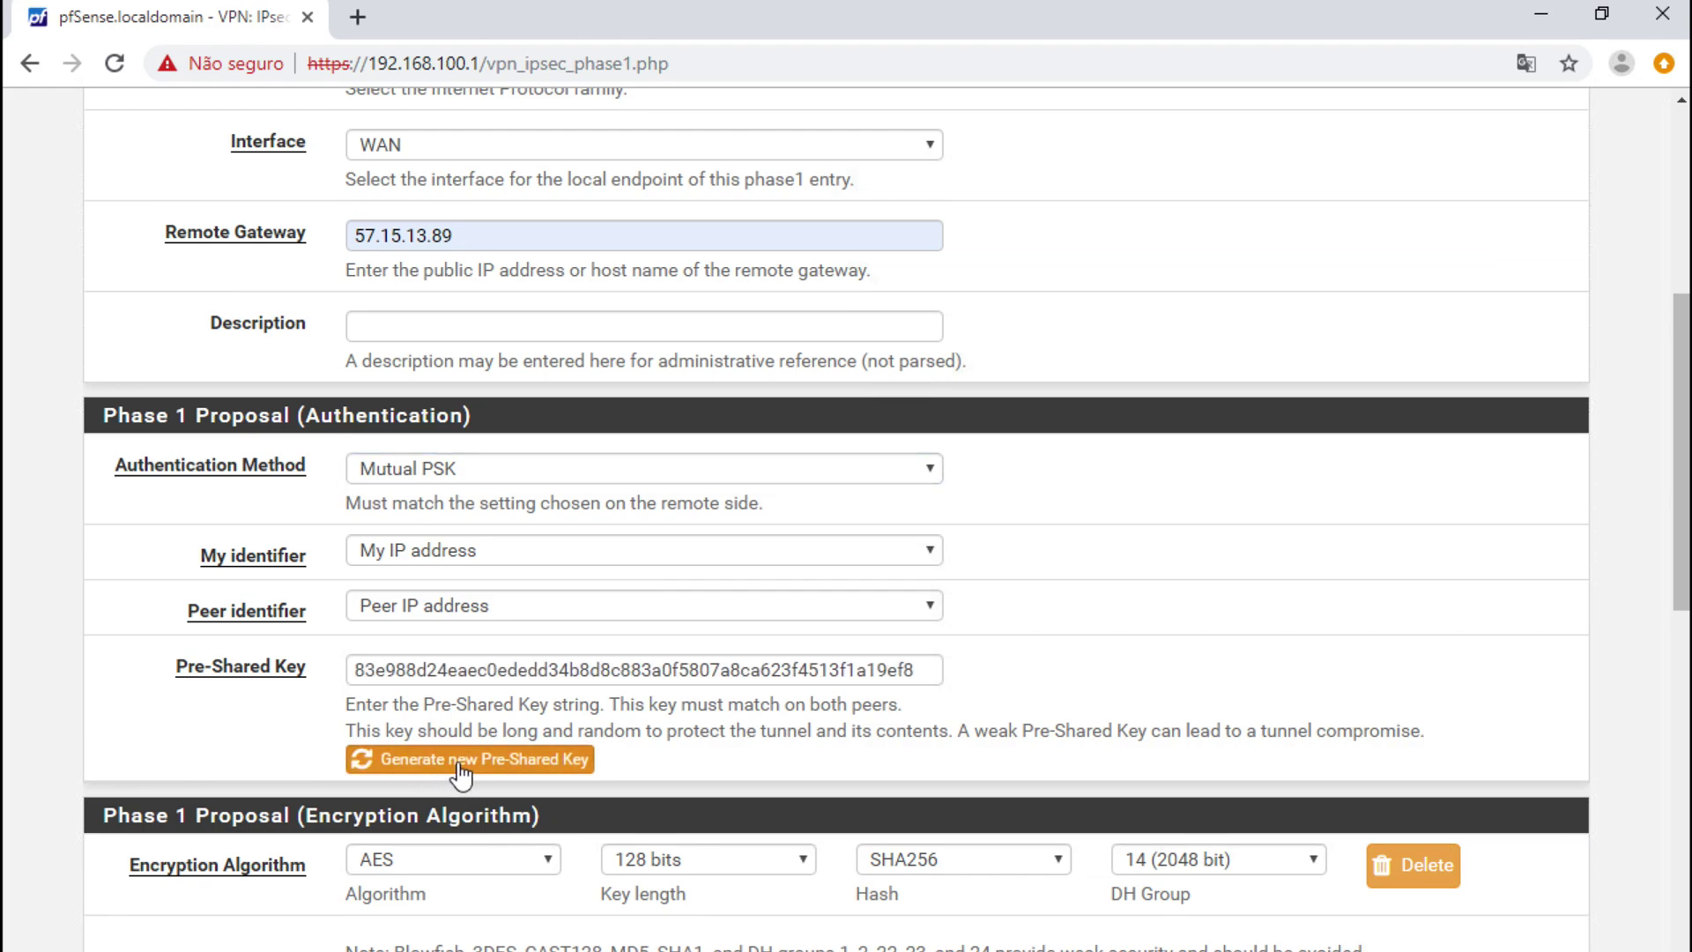
{"action": "double_click", "coordinate": [434, 671]}
{"action": "type", "text": "vpnpoc"}
{"action": "left_click", "coordinate": [759, 728]}
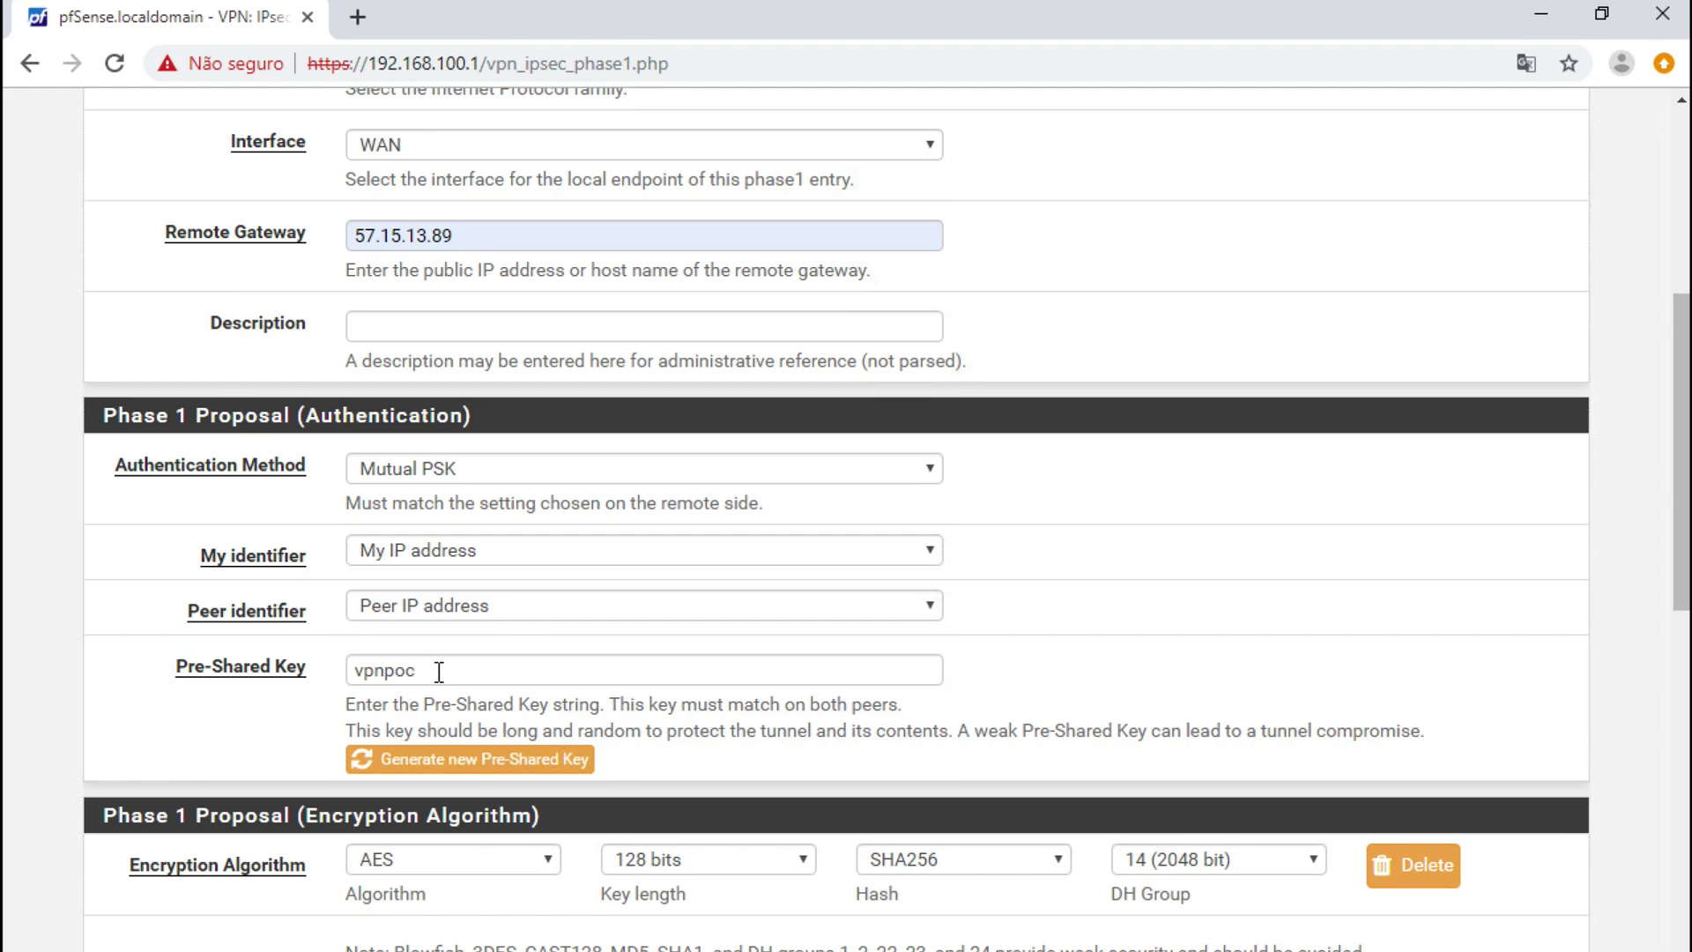
{"action": "scroll", "coordinate": [673, 797], "scroll_direction": "down", "scroll_amount": 1}
{"action": "scroll", "coordinate": [665, 801], "scroll_direction": "down", "scroll_amount": 3}
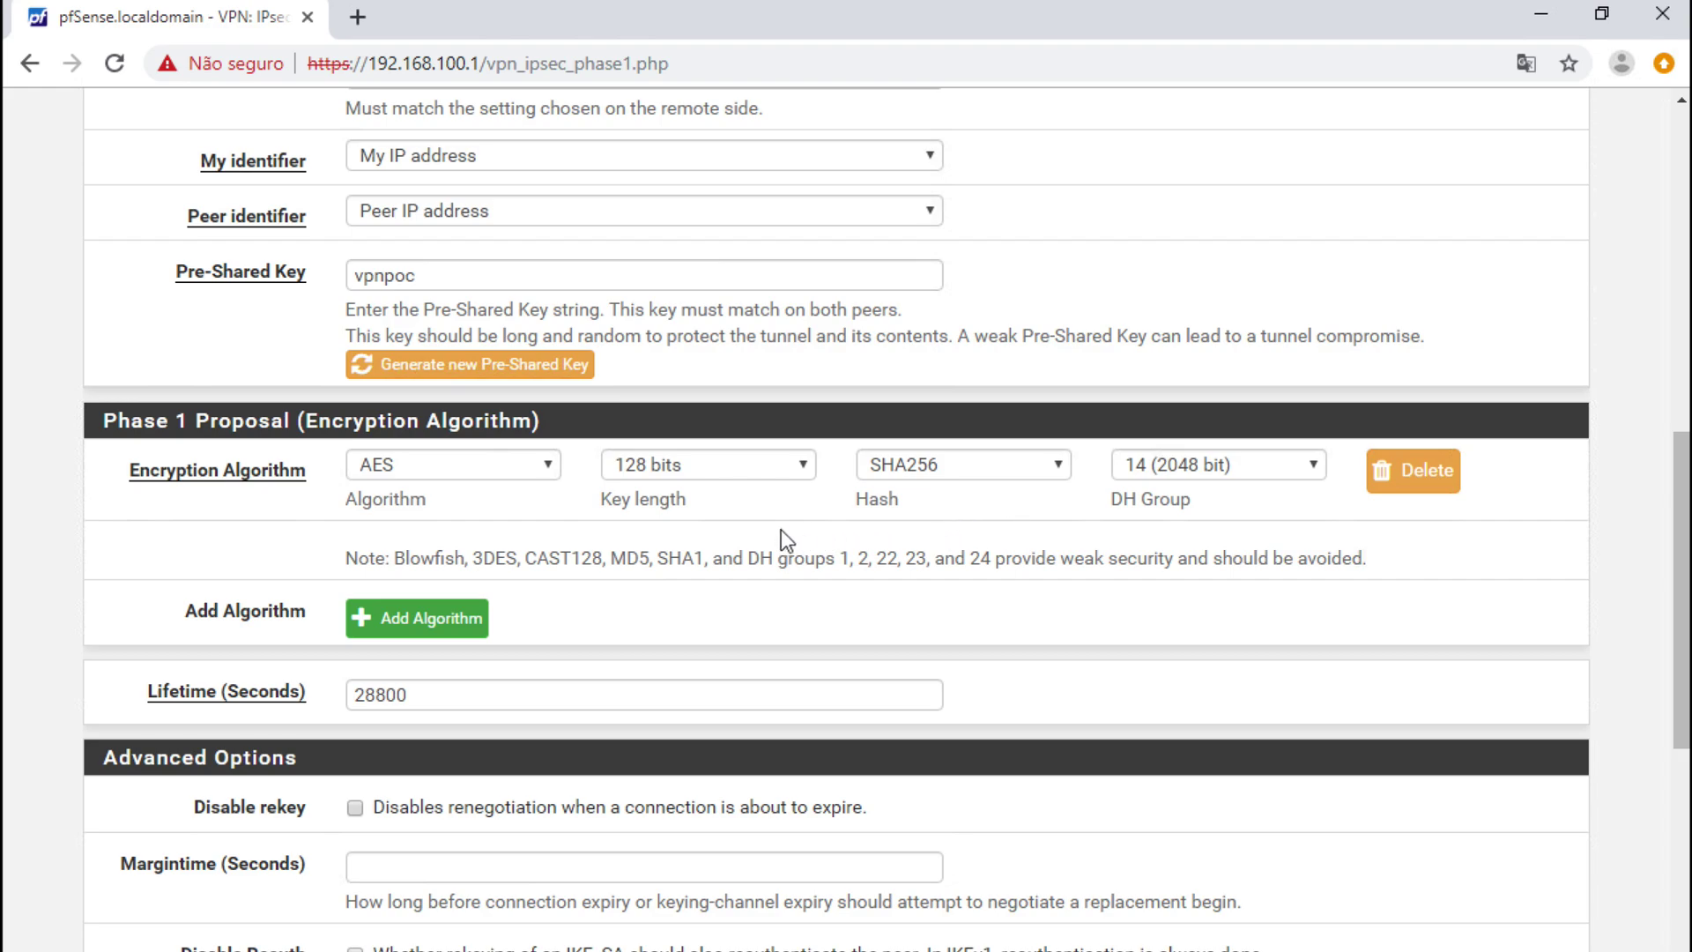
- Set the phase 1 AES key length to 256 bits, leaving lifetime at 28800 seconds
{"action": "left_click", "coordinate": [765, 463]}
{"action": "left_click", "coordinate": [721, 497]}
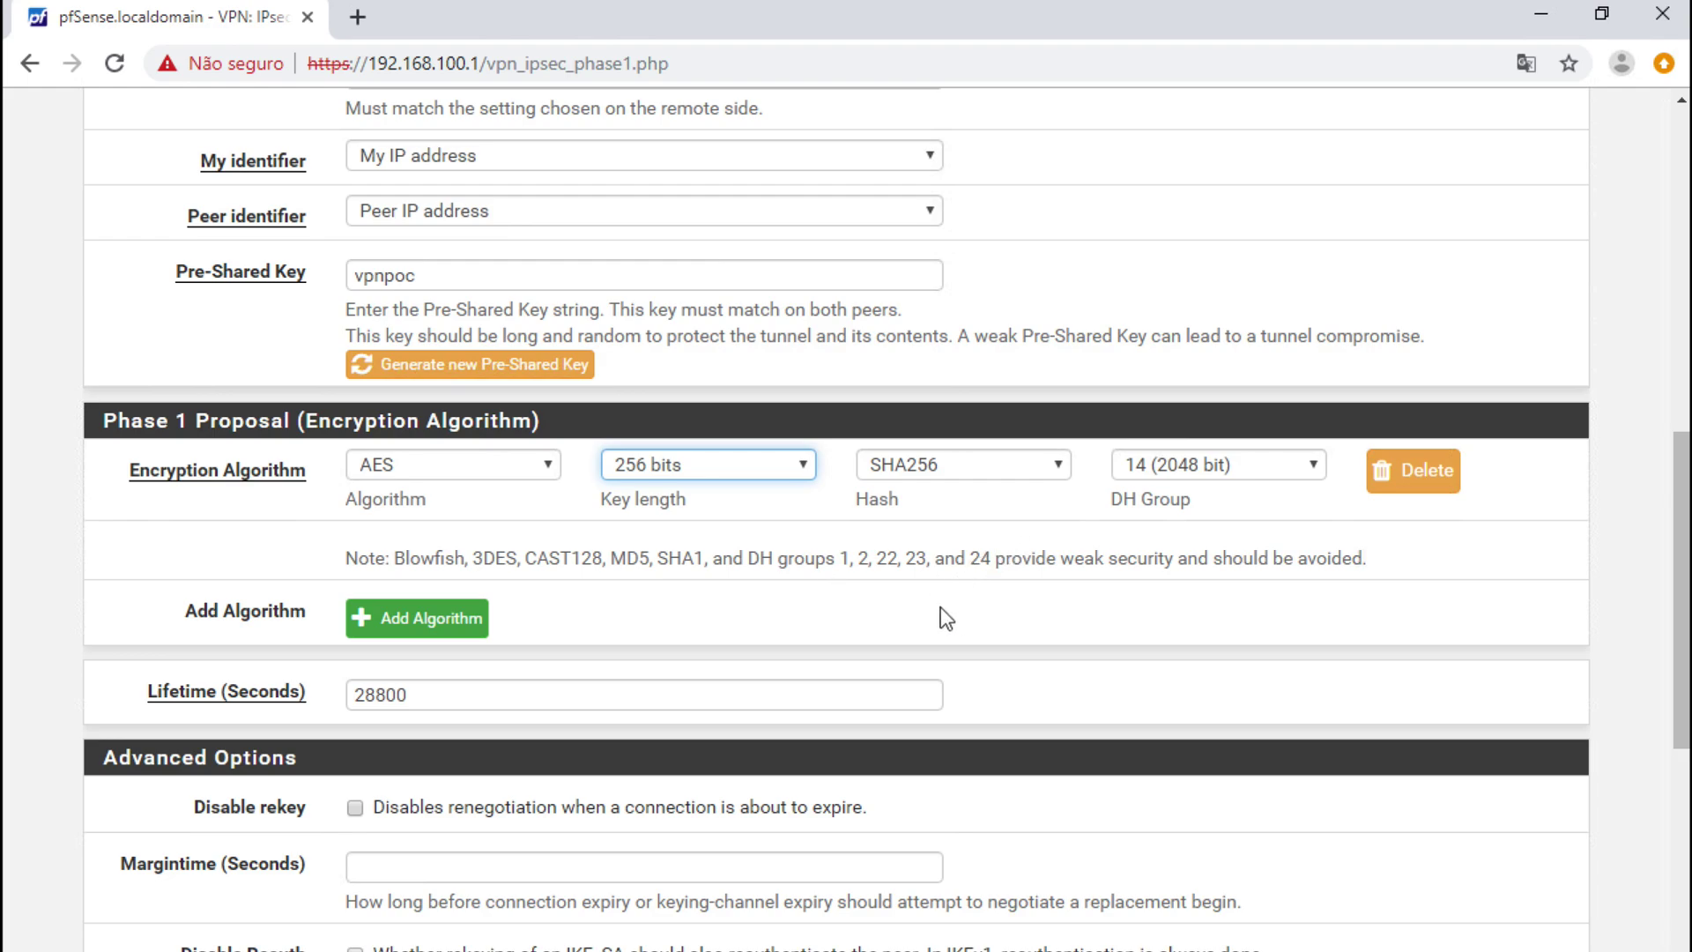
{"action": "left_click", "coordinate": [572, 687]}
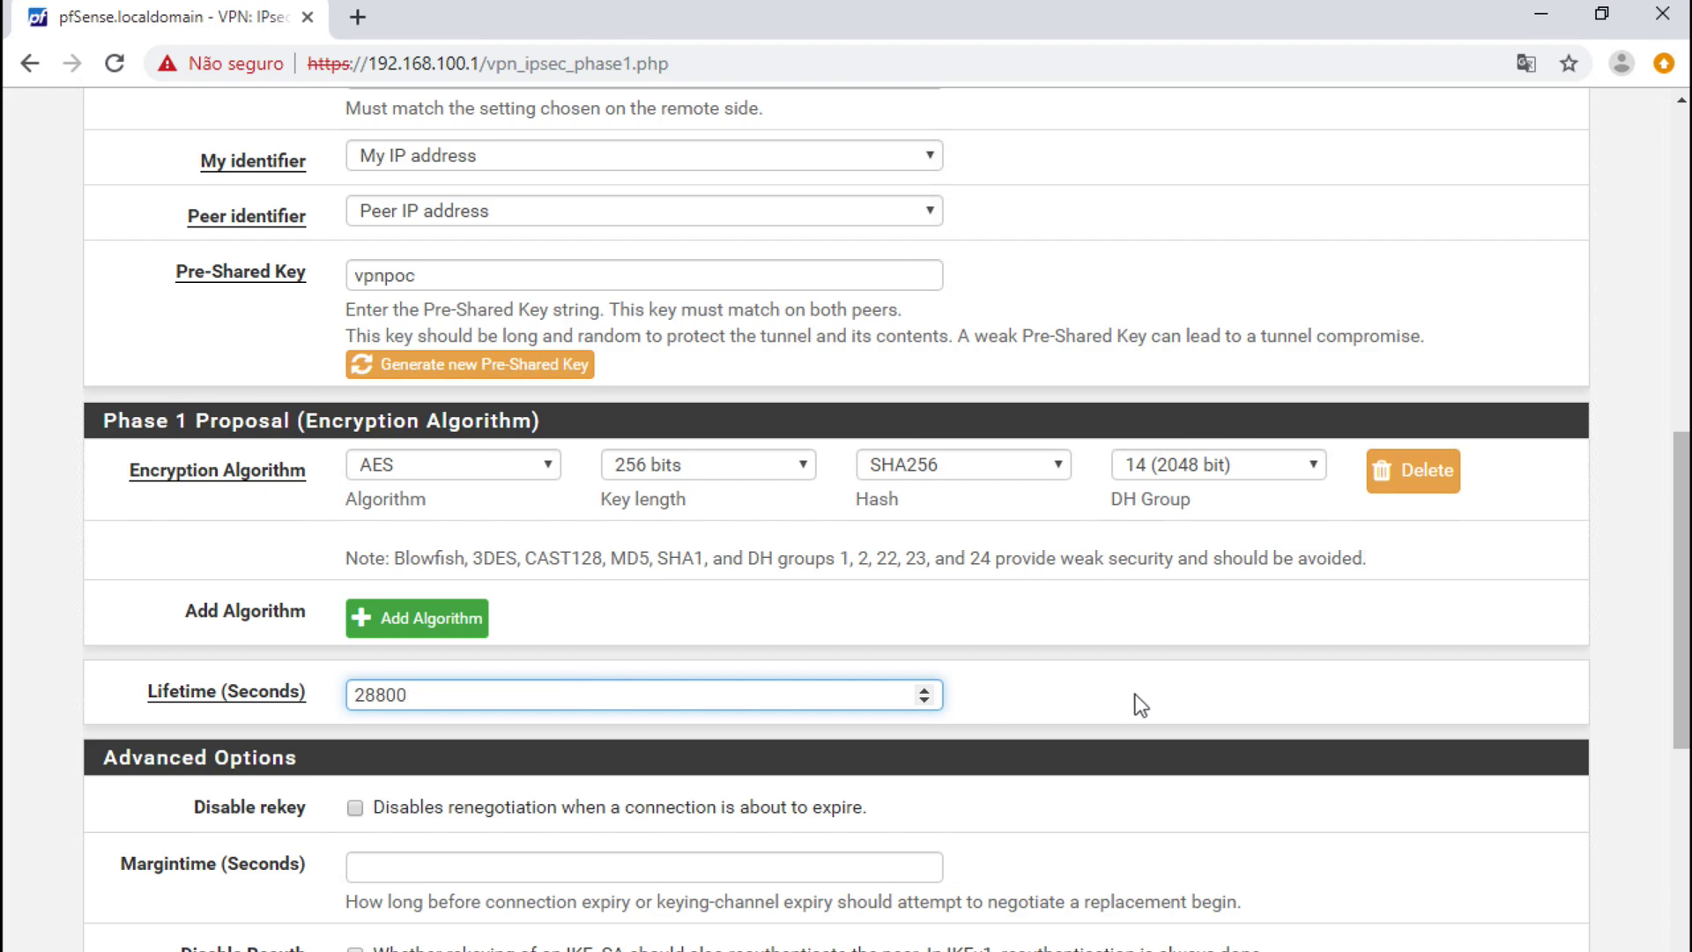
{"action": "scroll", "coordinate": [968, 679], "scroll_direction": "down", "scroll_amount": 1}
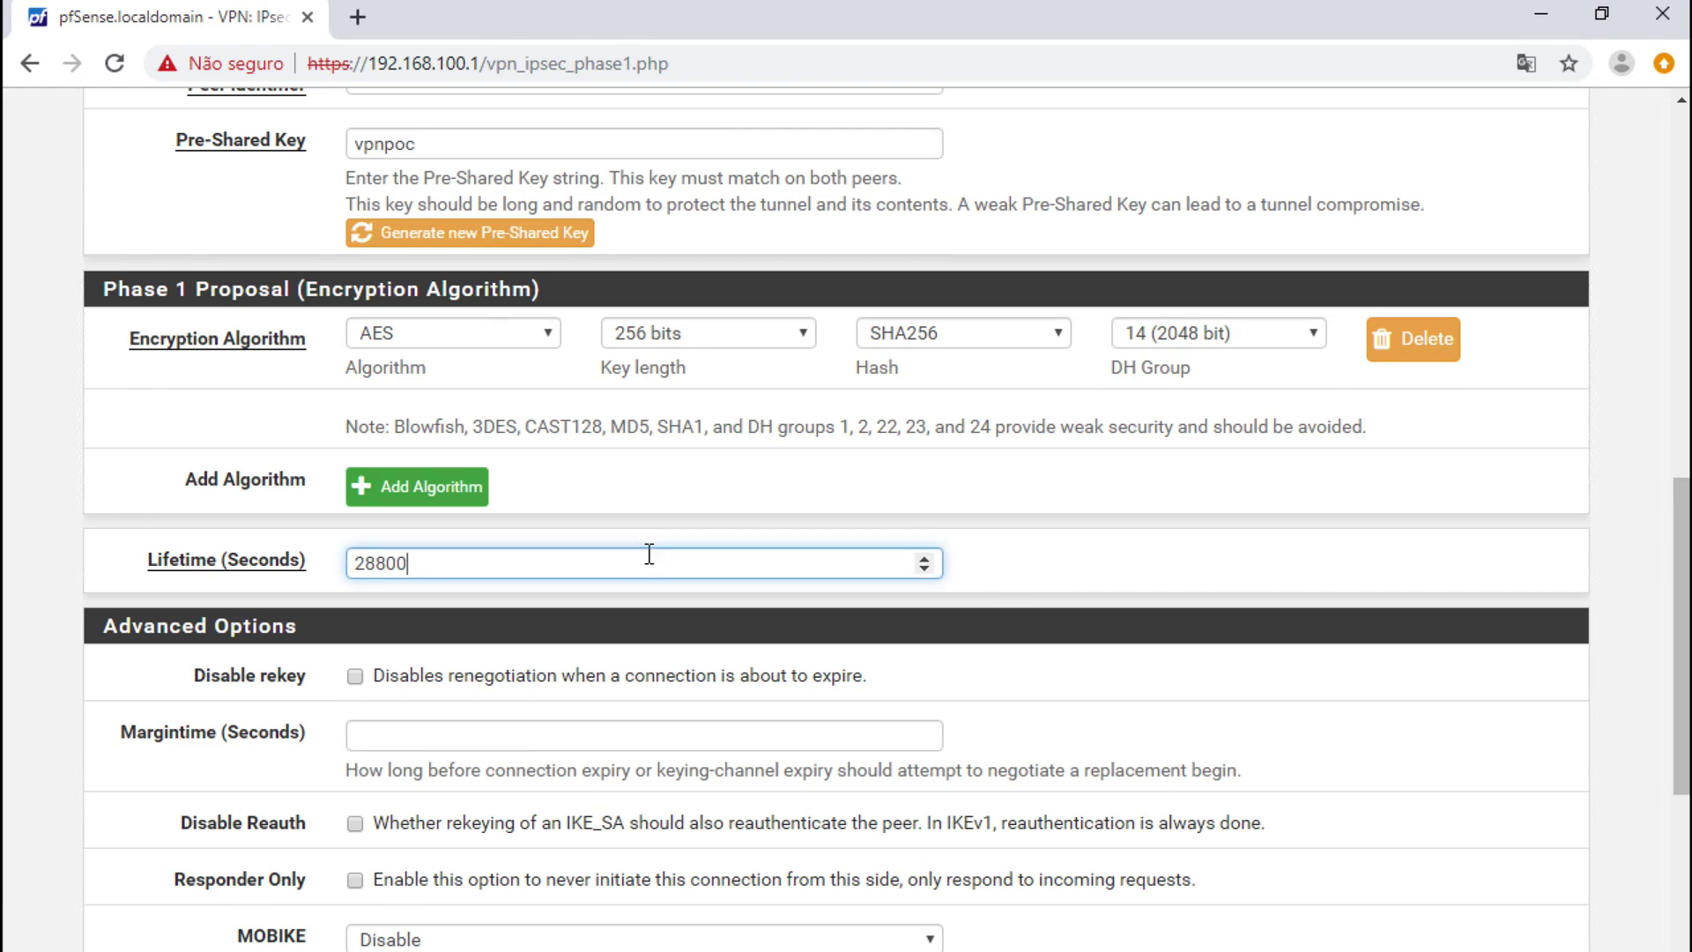
{"action": "left_click", "coordinate": [1048, 573]}
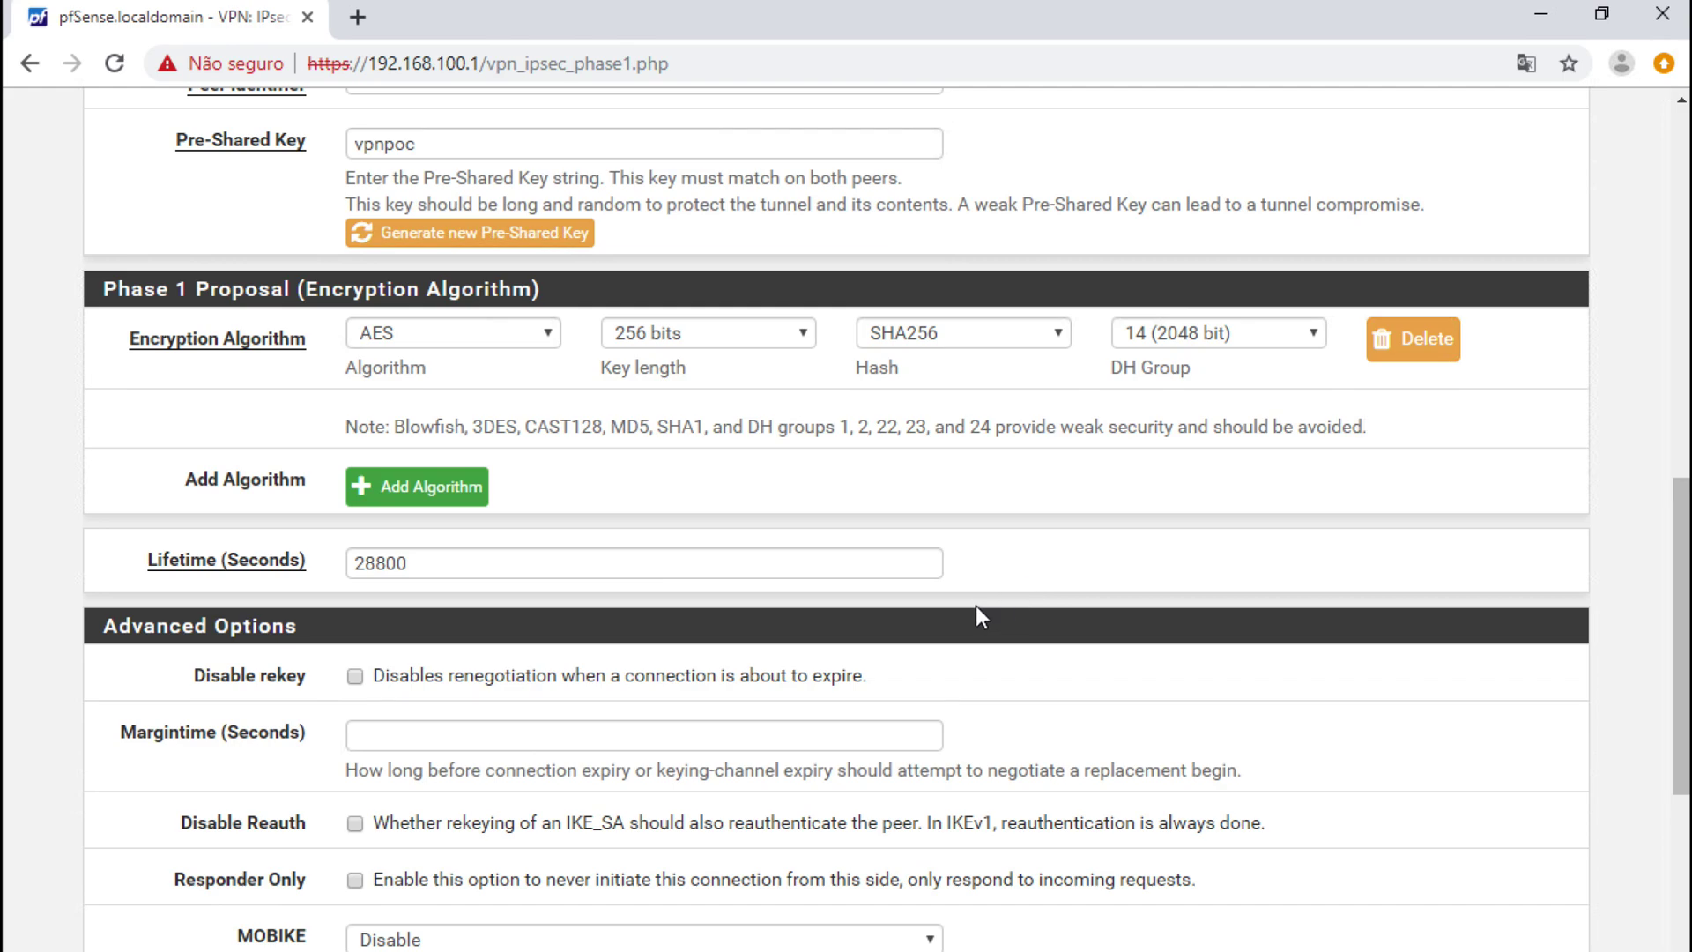
{"action": "scroll", "coordinate": [975, 606], "scroll_direction": "down", "scroll_amount": 3}
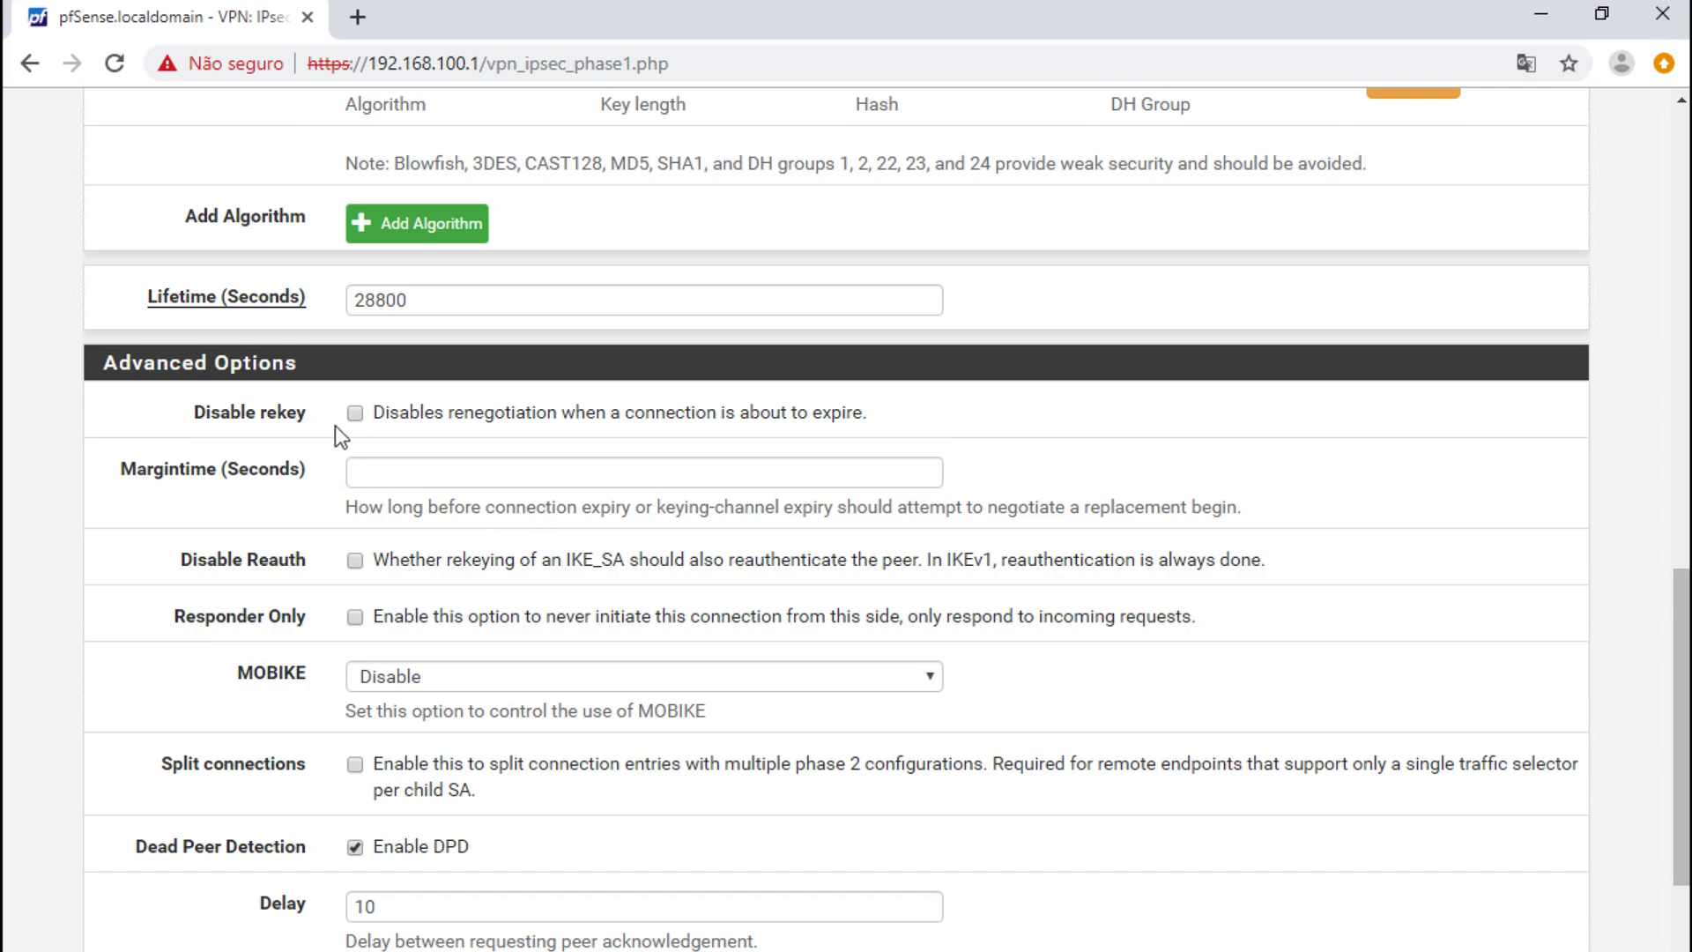
{"action": "left_click", "coordinate": [355, 414]}
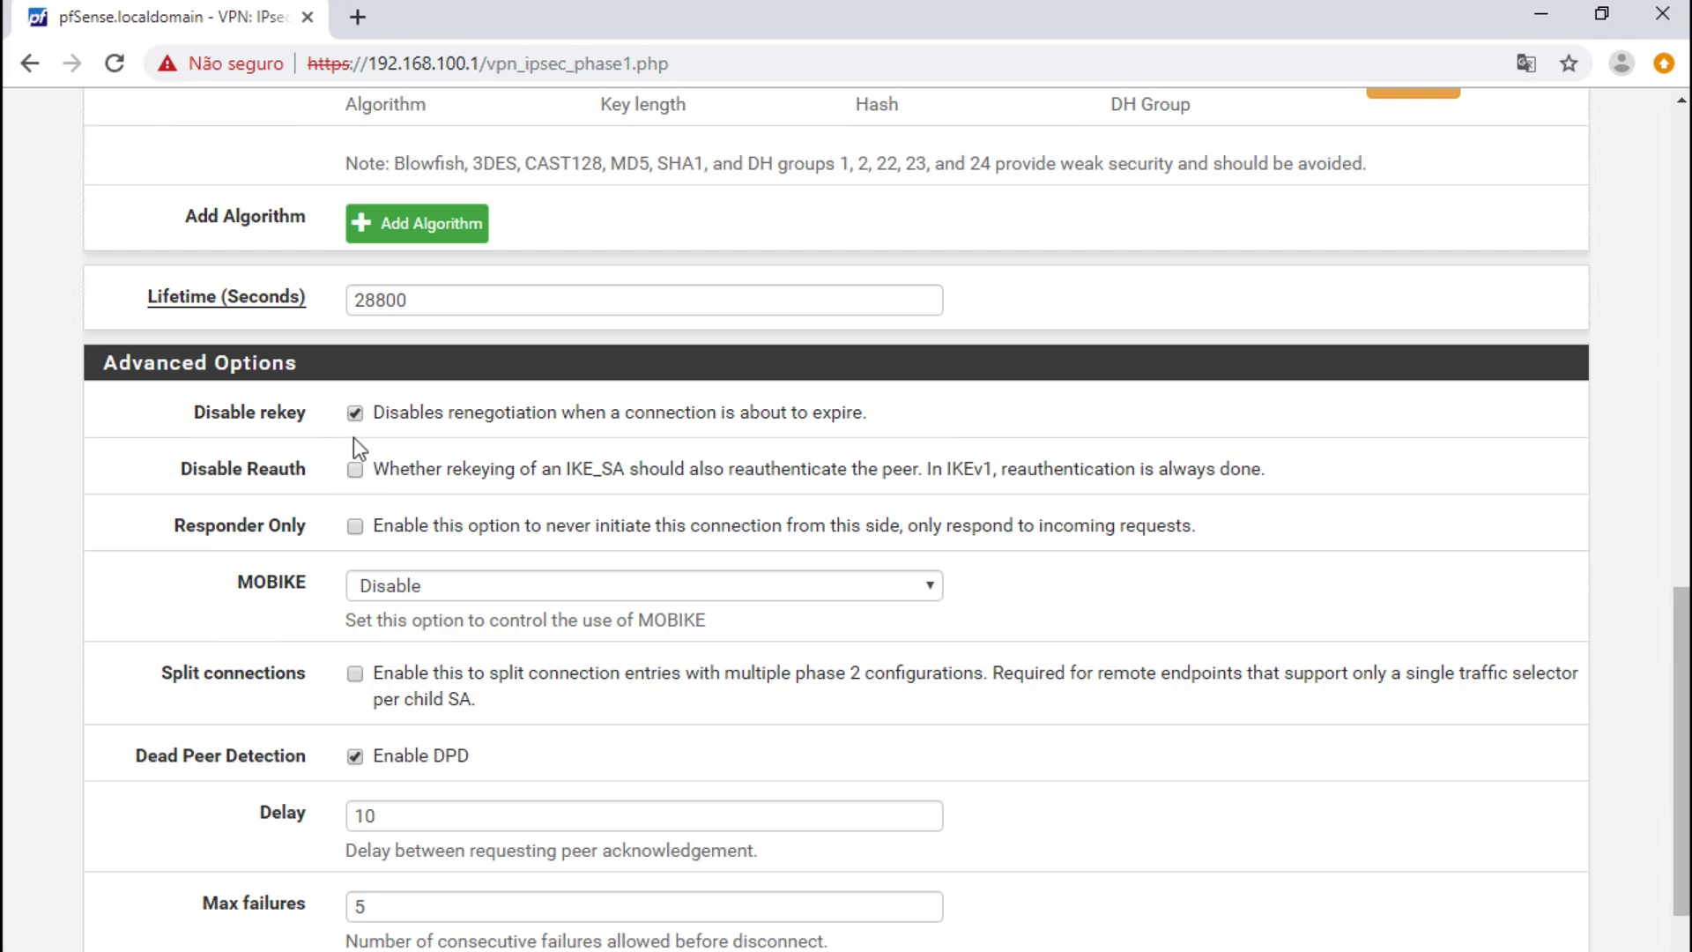
{"action": "left_click", "coordinate": [356, 413]}
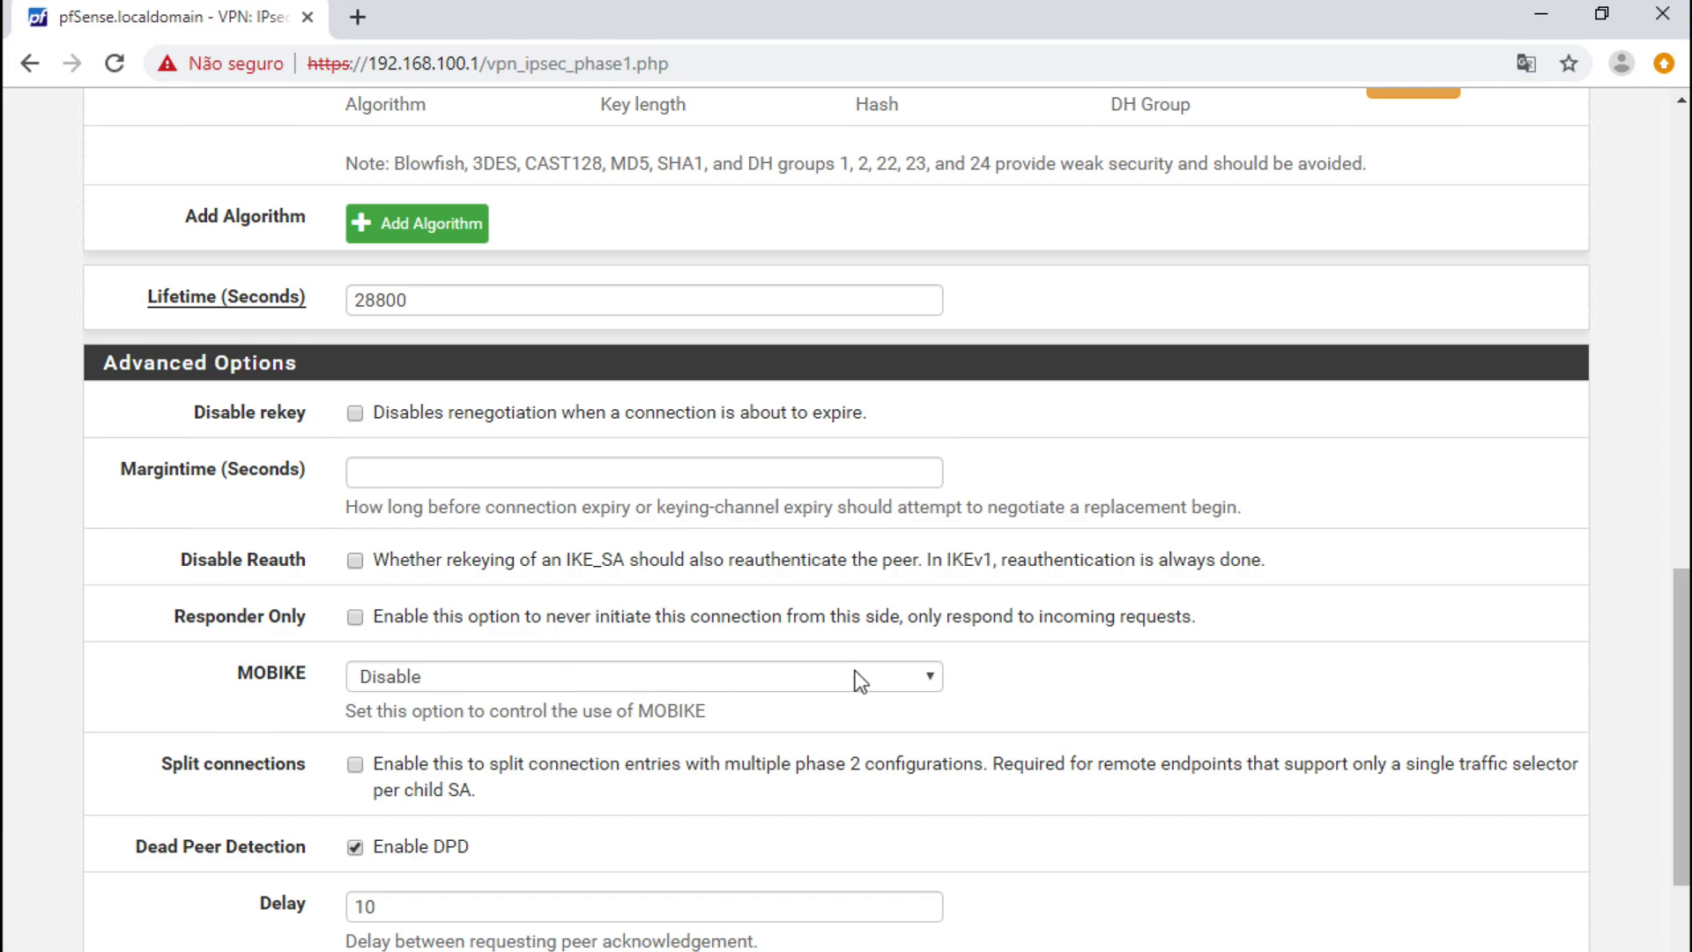
{"action": "left_click", "coordinate": [880, 680]}
{"action": "left_click", "coordinate": [883, 679]}
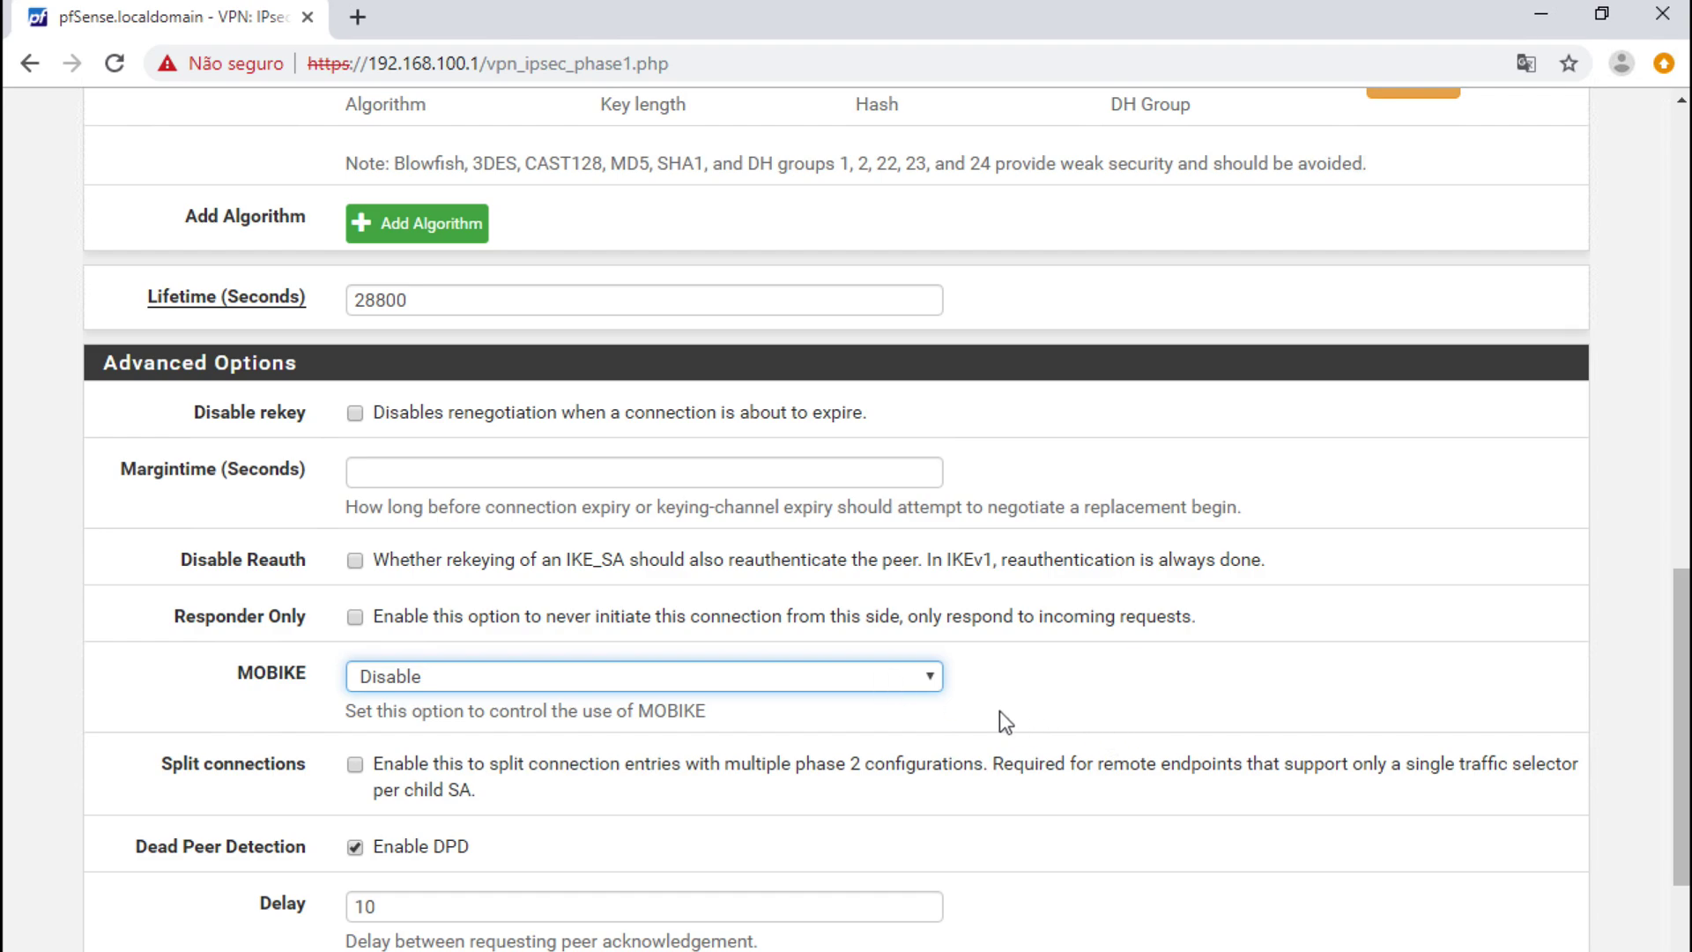
{"action": "scroll", "coordinate": [981, 700], "scroll_direction": "down", "scroll_amount": 1}
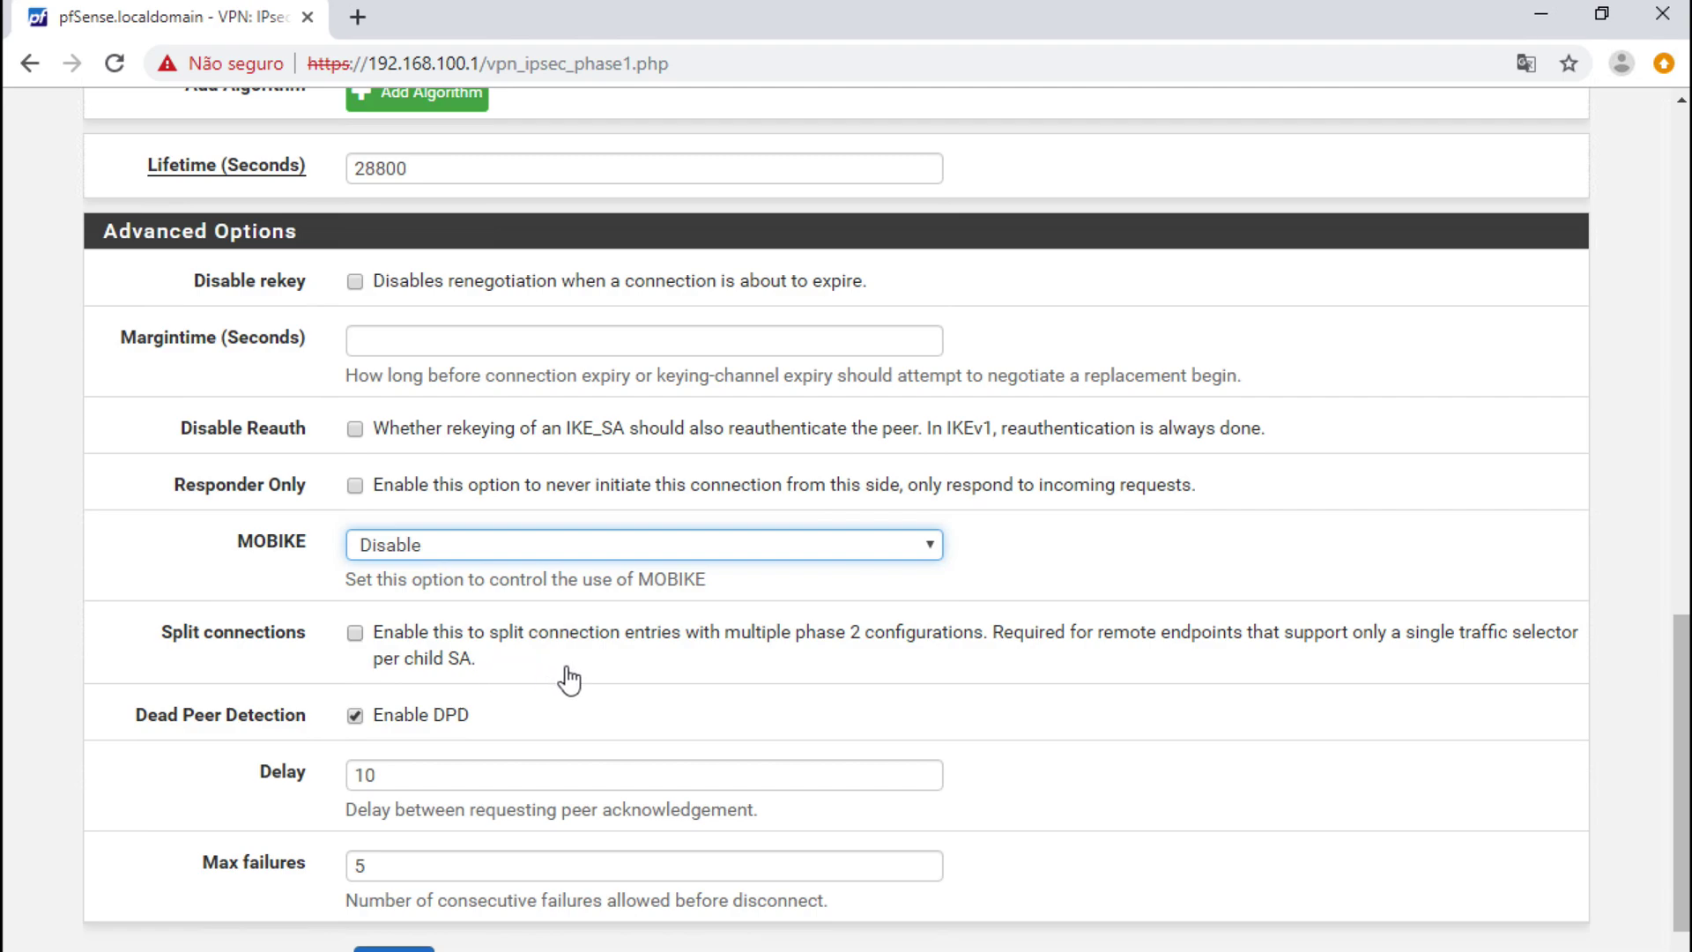
- Save the phase 1 entry for the IKEv2 tunnel to 57.15.13.89
{"action": "scroll", "coordinate": [569, 679], "scroll_direction": "down", "scroll_amount": 1}
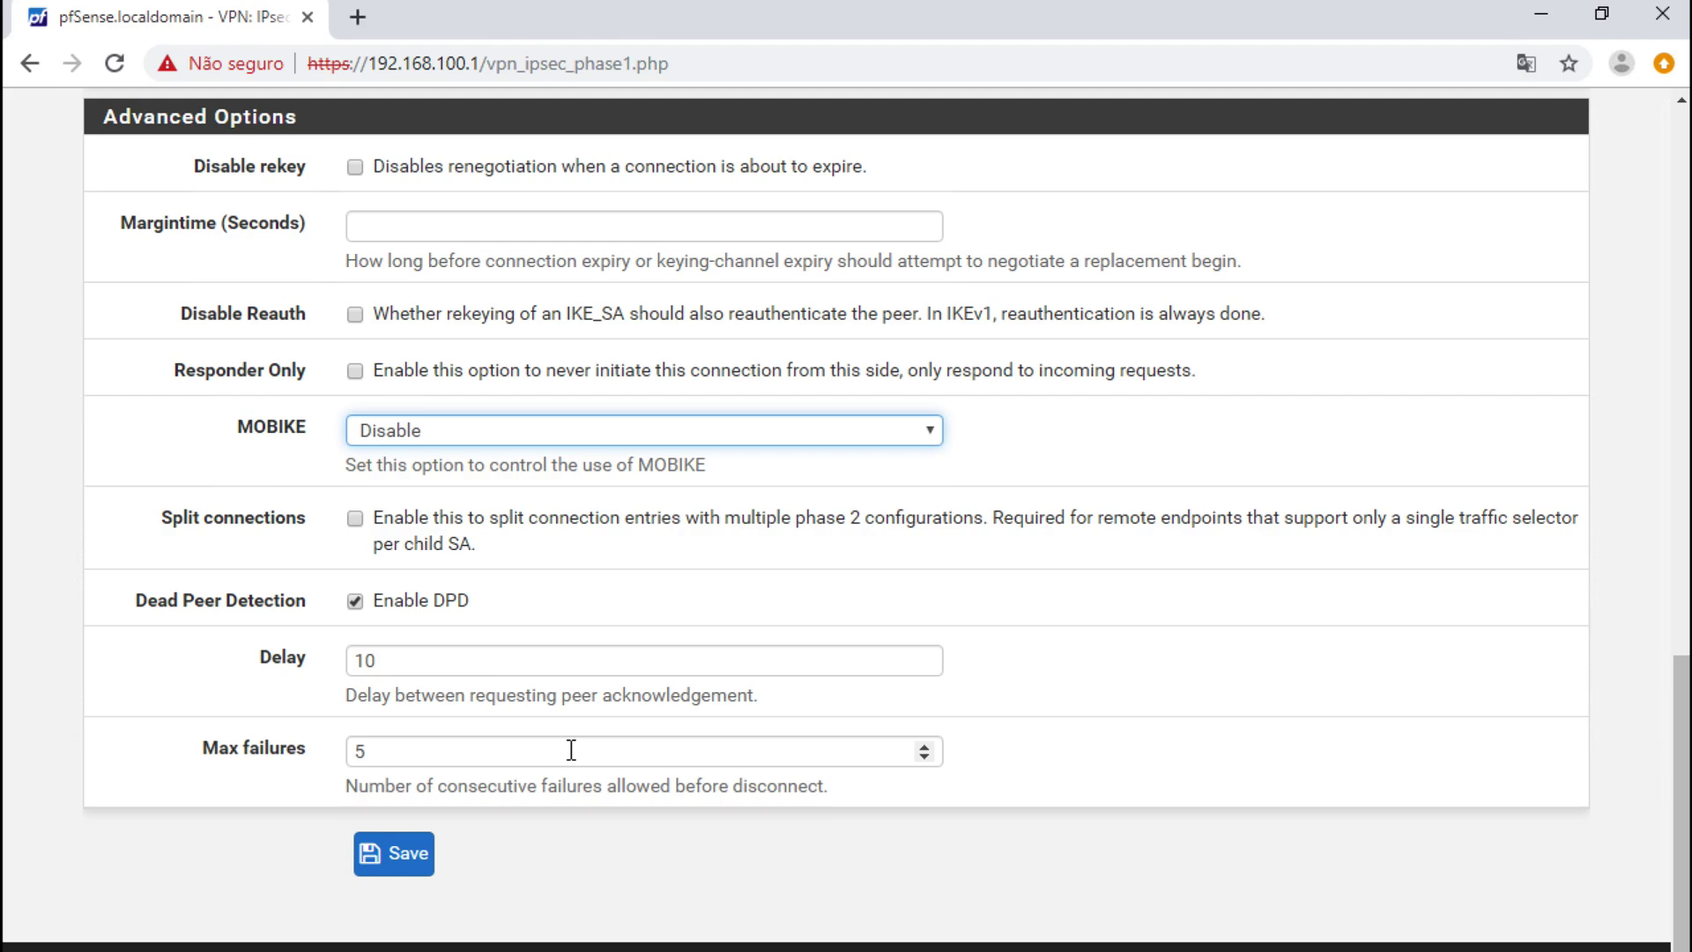
{"action": "left_click", "coordinate": [394, 853]}
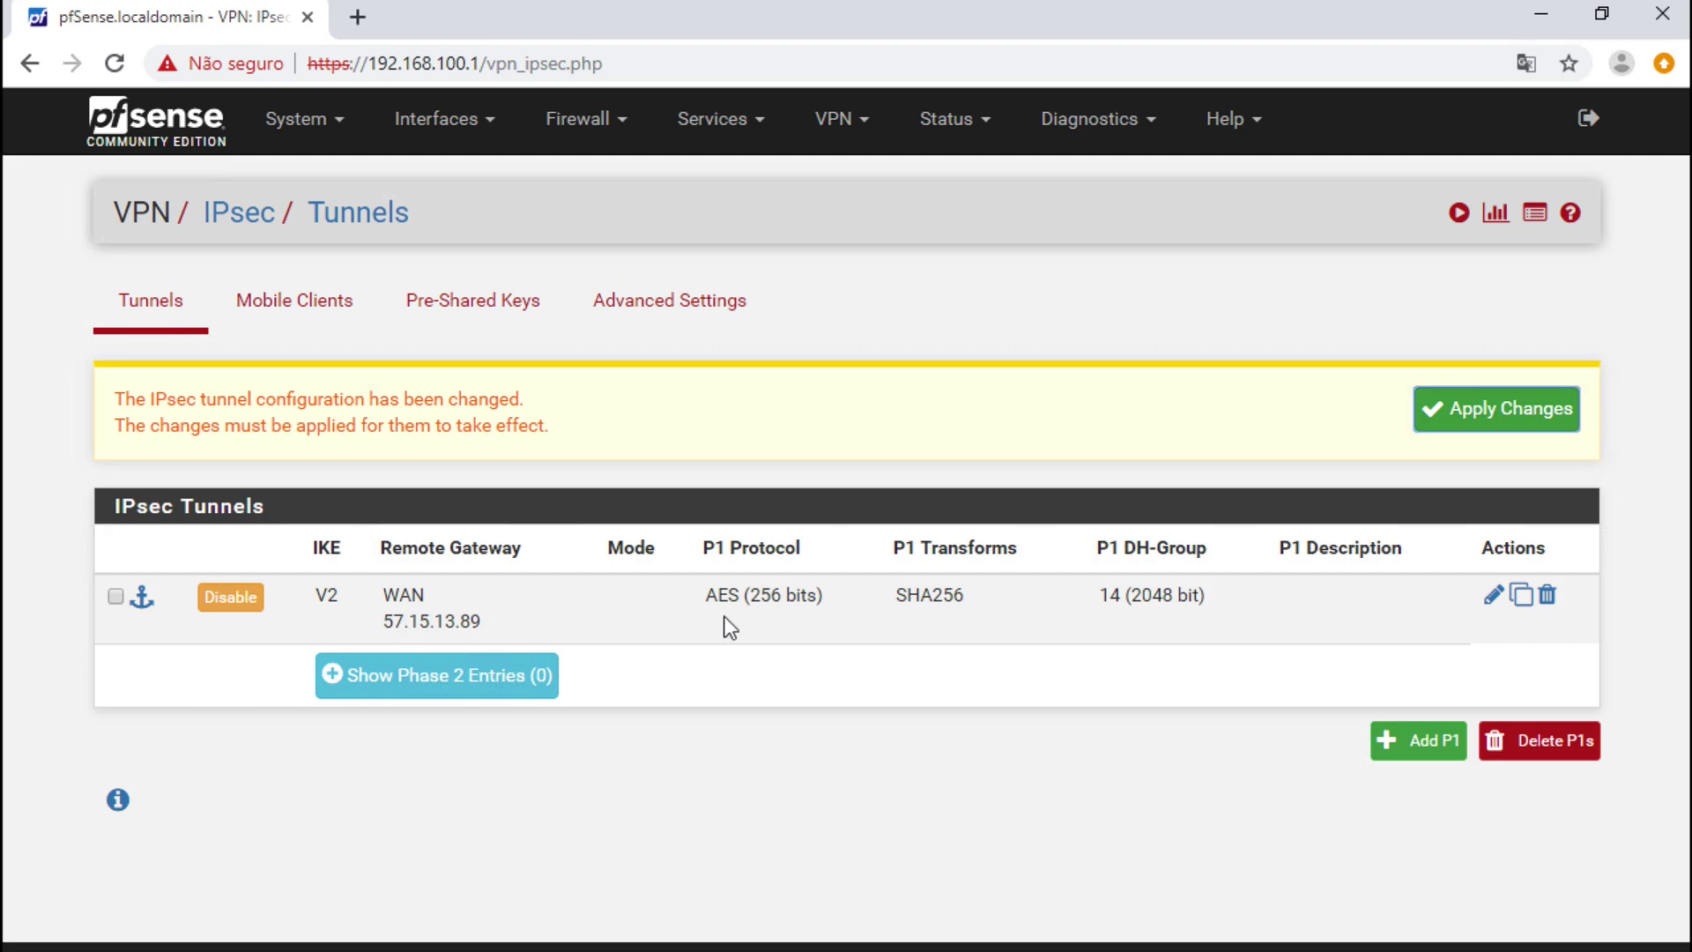
- Expand the tunnel's Phase 2 entries and add a new Phase 2
{"action": "left_click", "coordinate": [501, 679]}
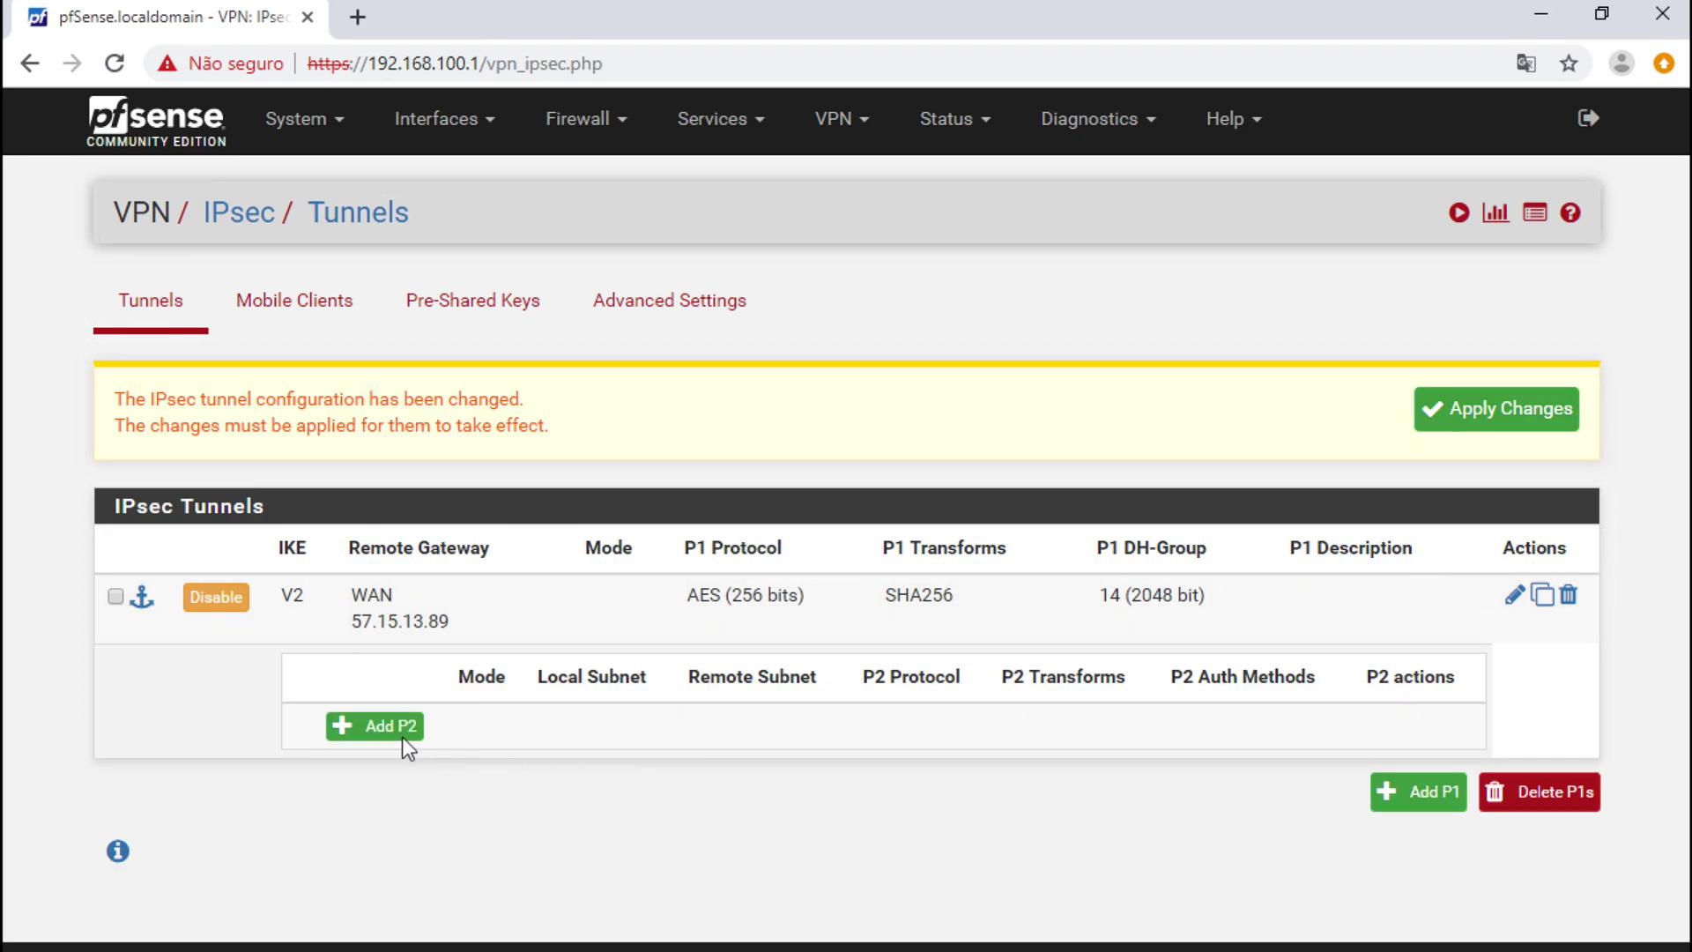
{"action": "left_click", "coordinate": [399, 735]}
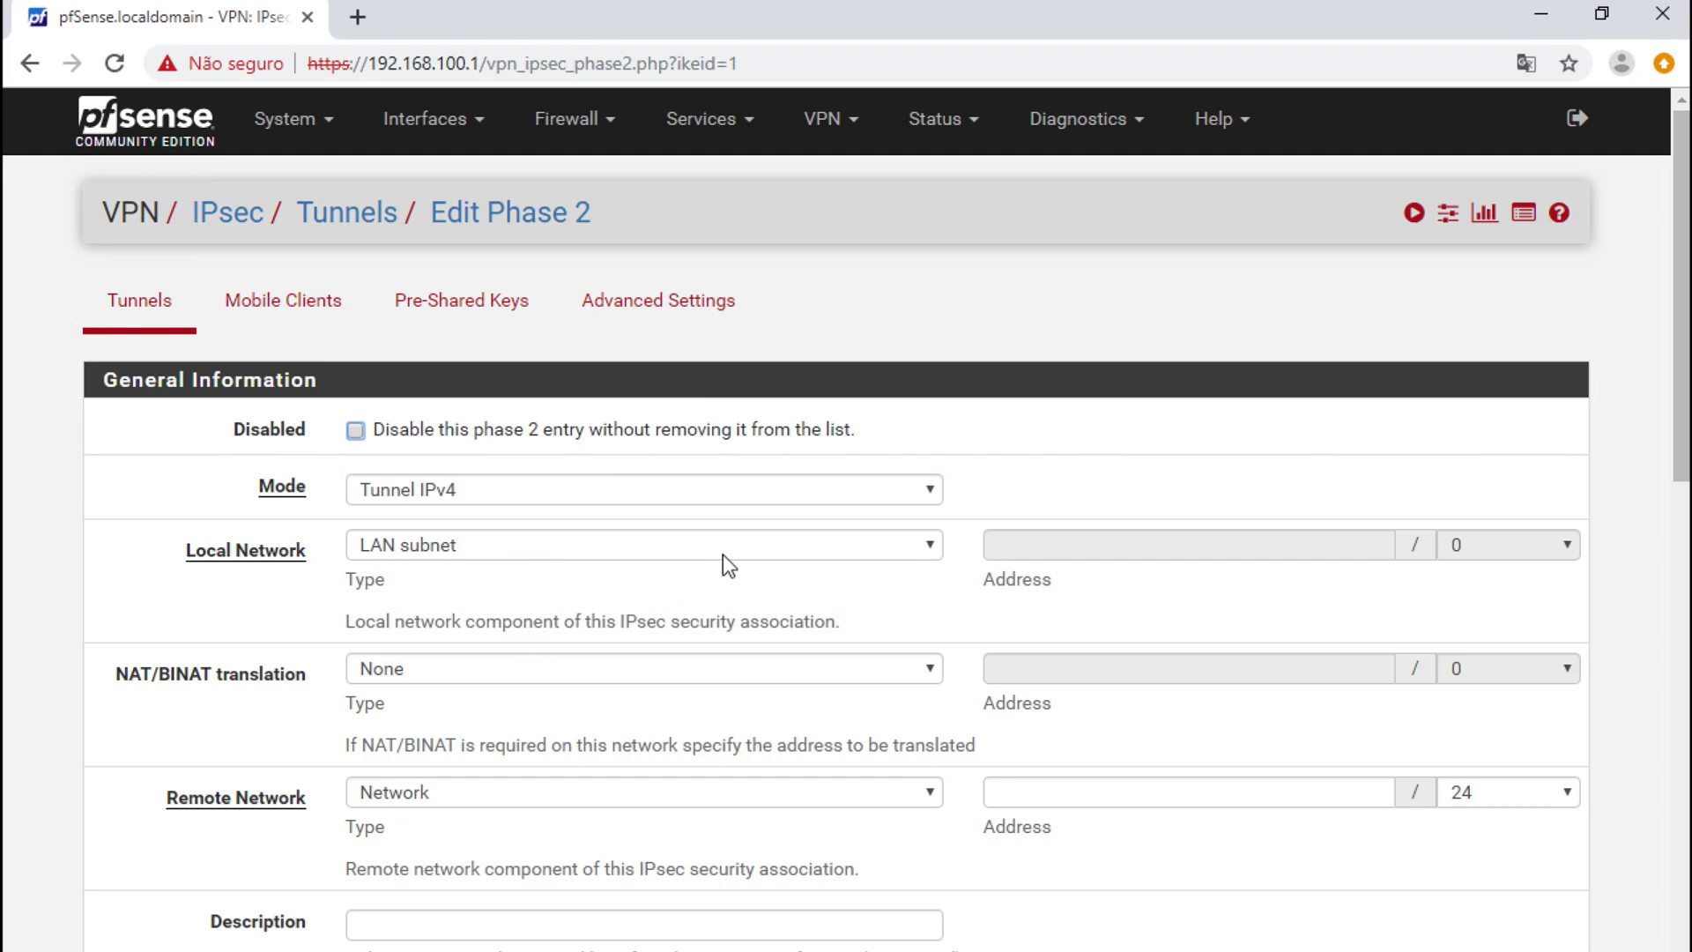
- Keep Tunnel IPv4 mode and set the remote network to 192.168.200.0/24
{"action": "left_click", "coordinate": [545, 496]}
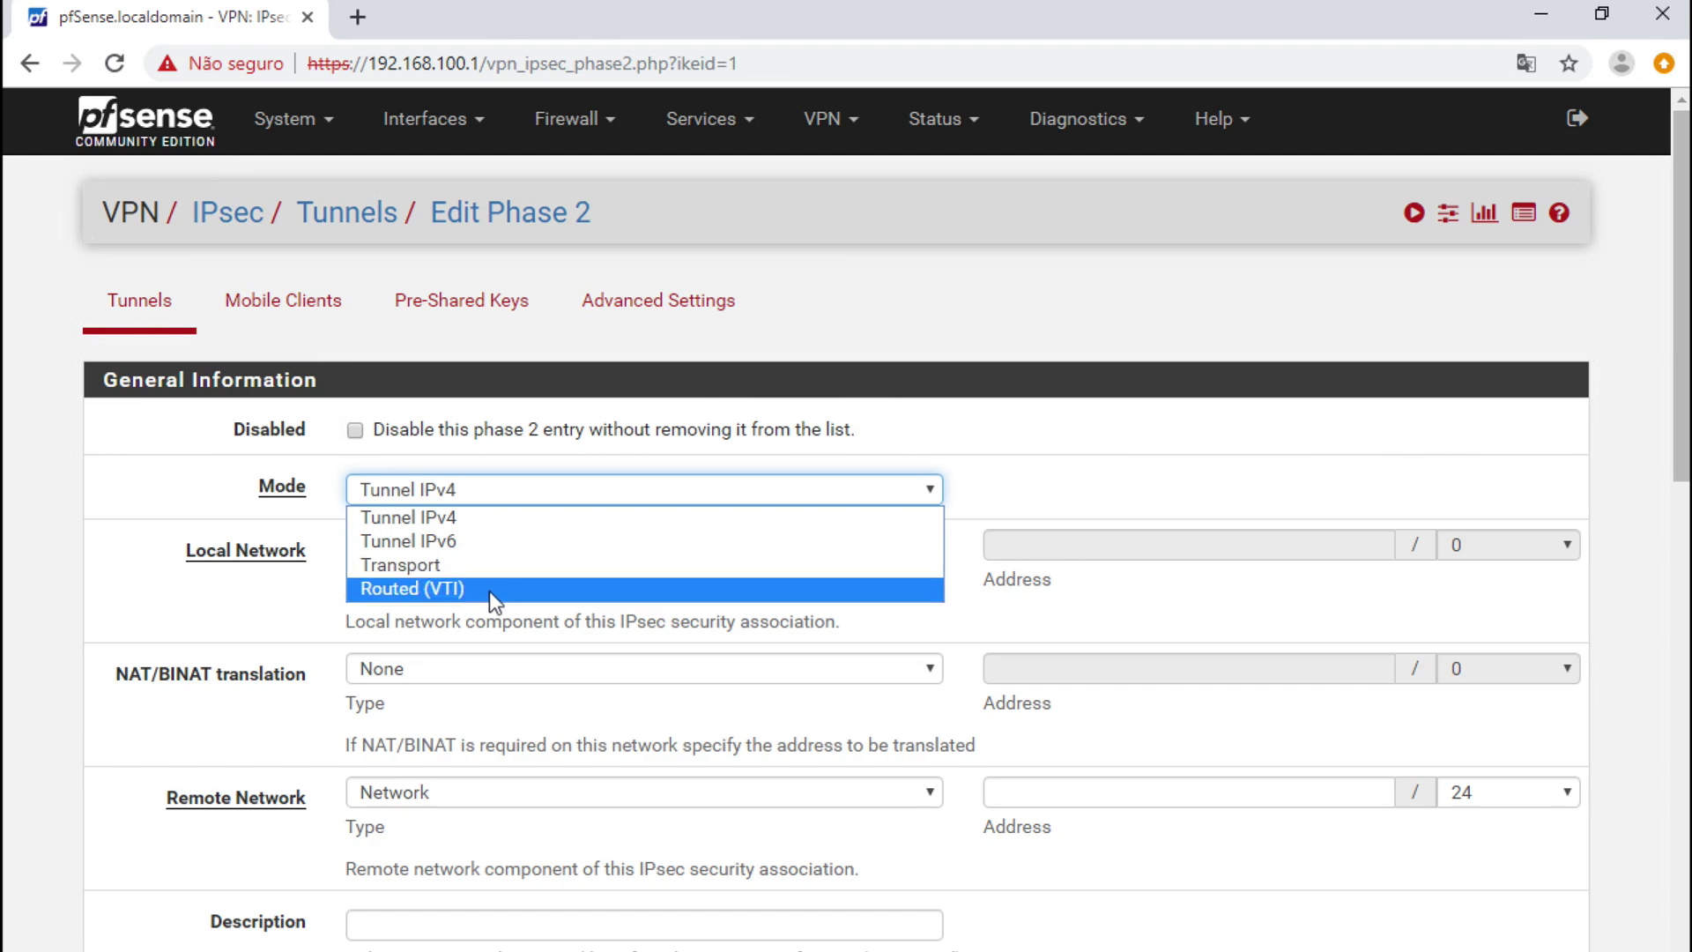
{"action": "left_click", "coordinate": [492, 517]}
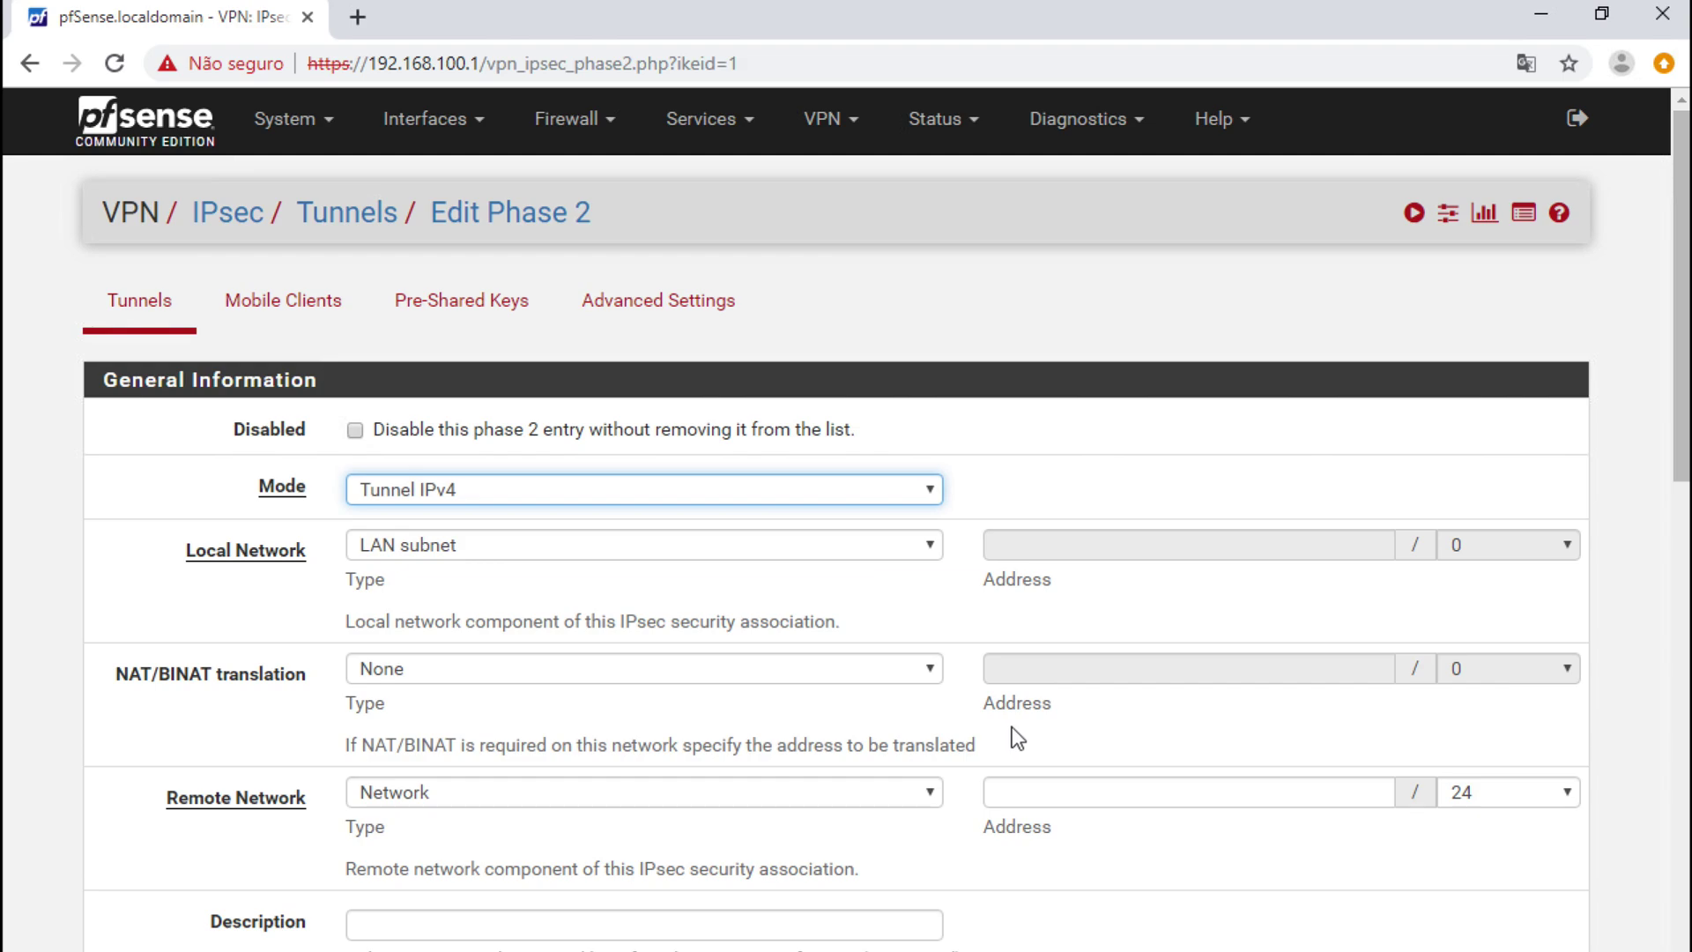
{"action": "left_click", "coordinate": [1014, 791]}
{"action": "type", "text": "192.168.200.0"}
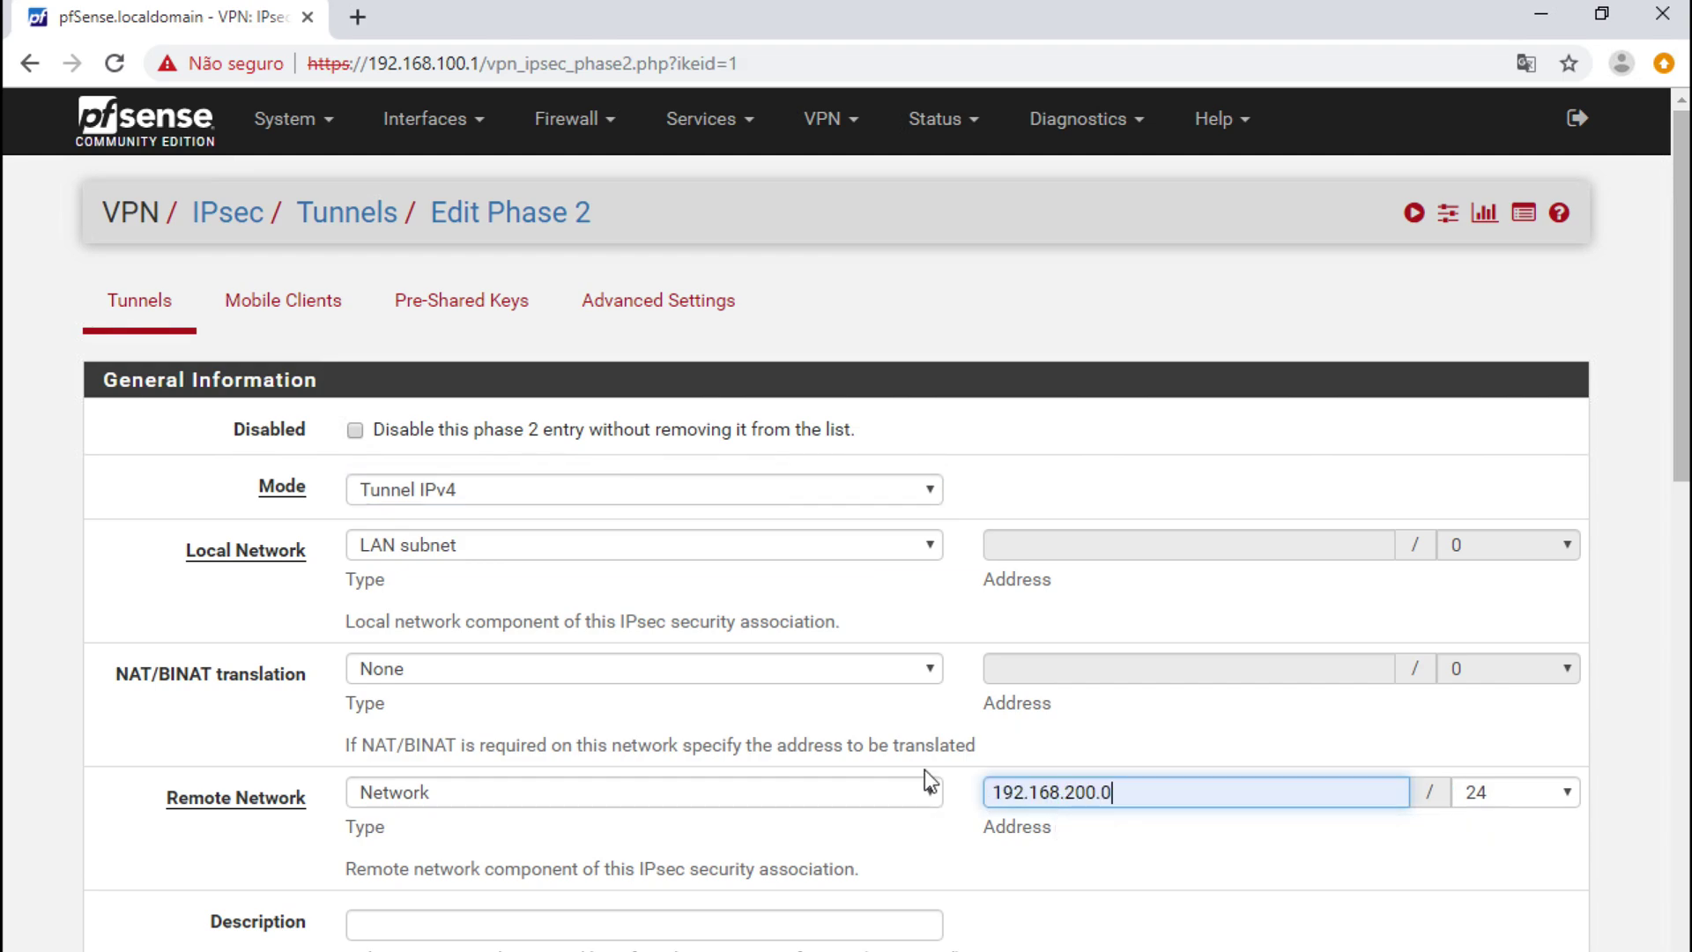
{"action": "left_click", "coordinate": [1116, 734]}
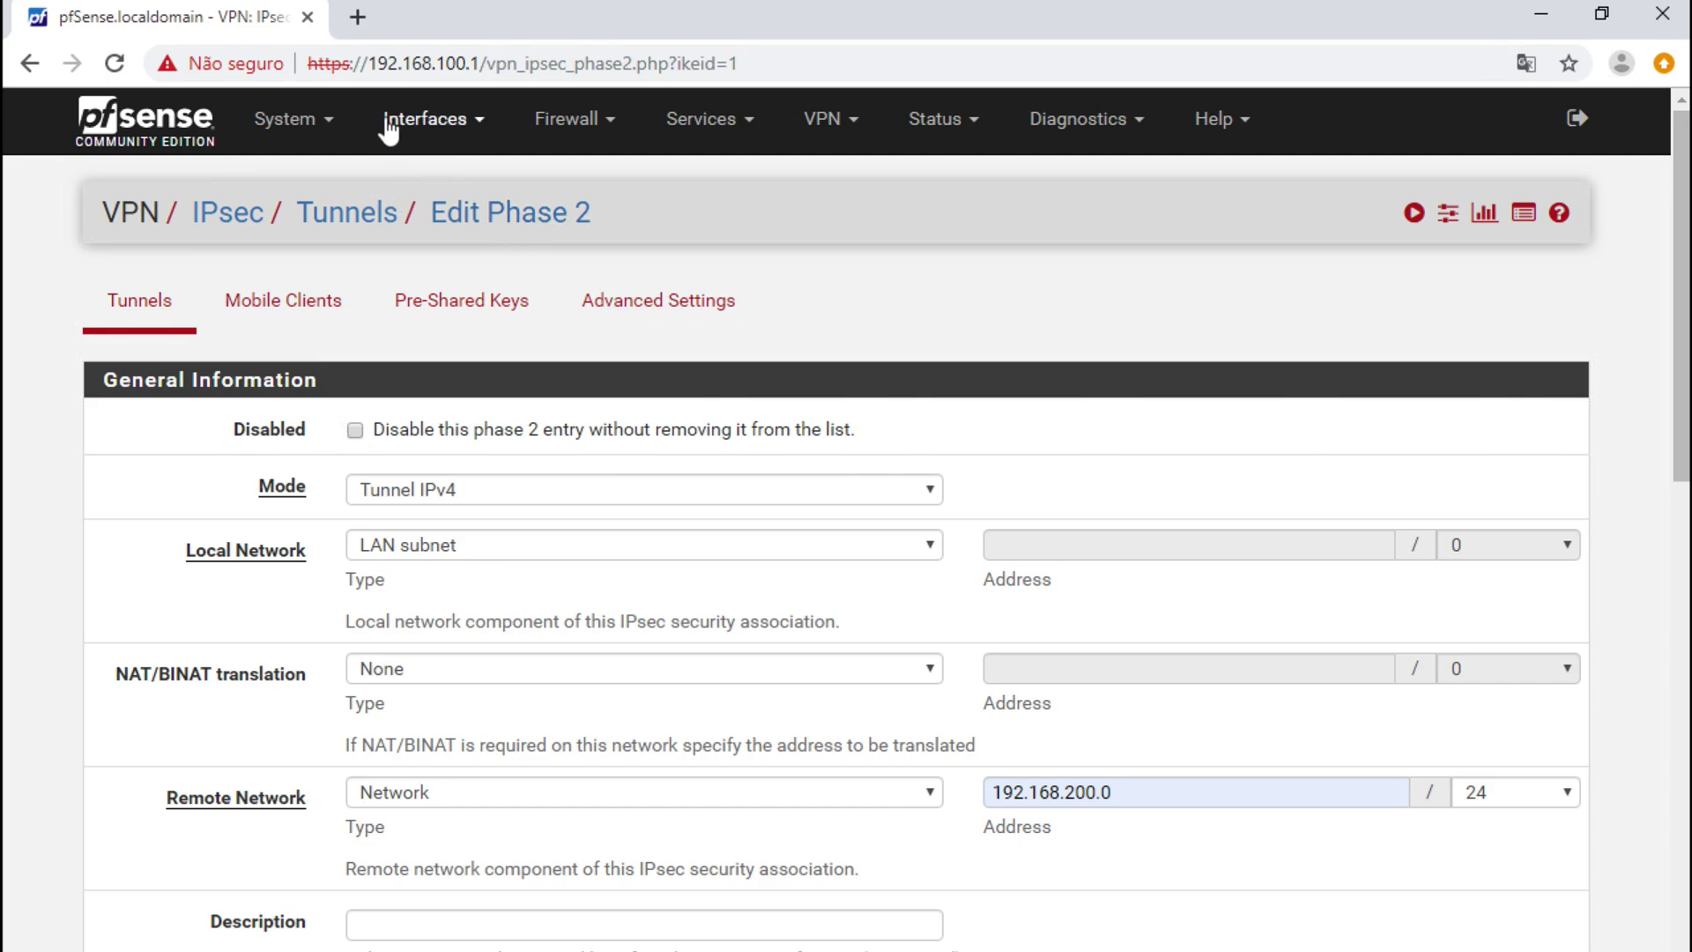
{"action": "left_click", "coordinate": [807, 682]}
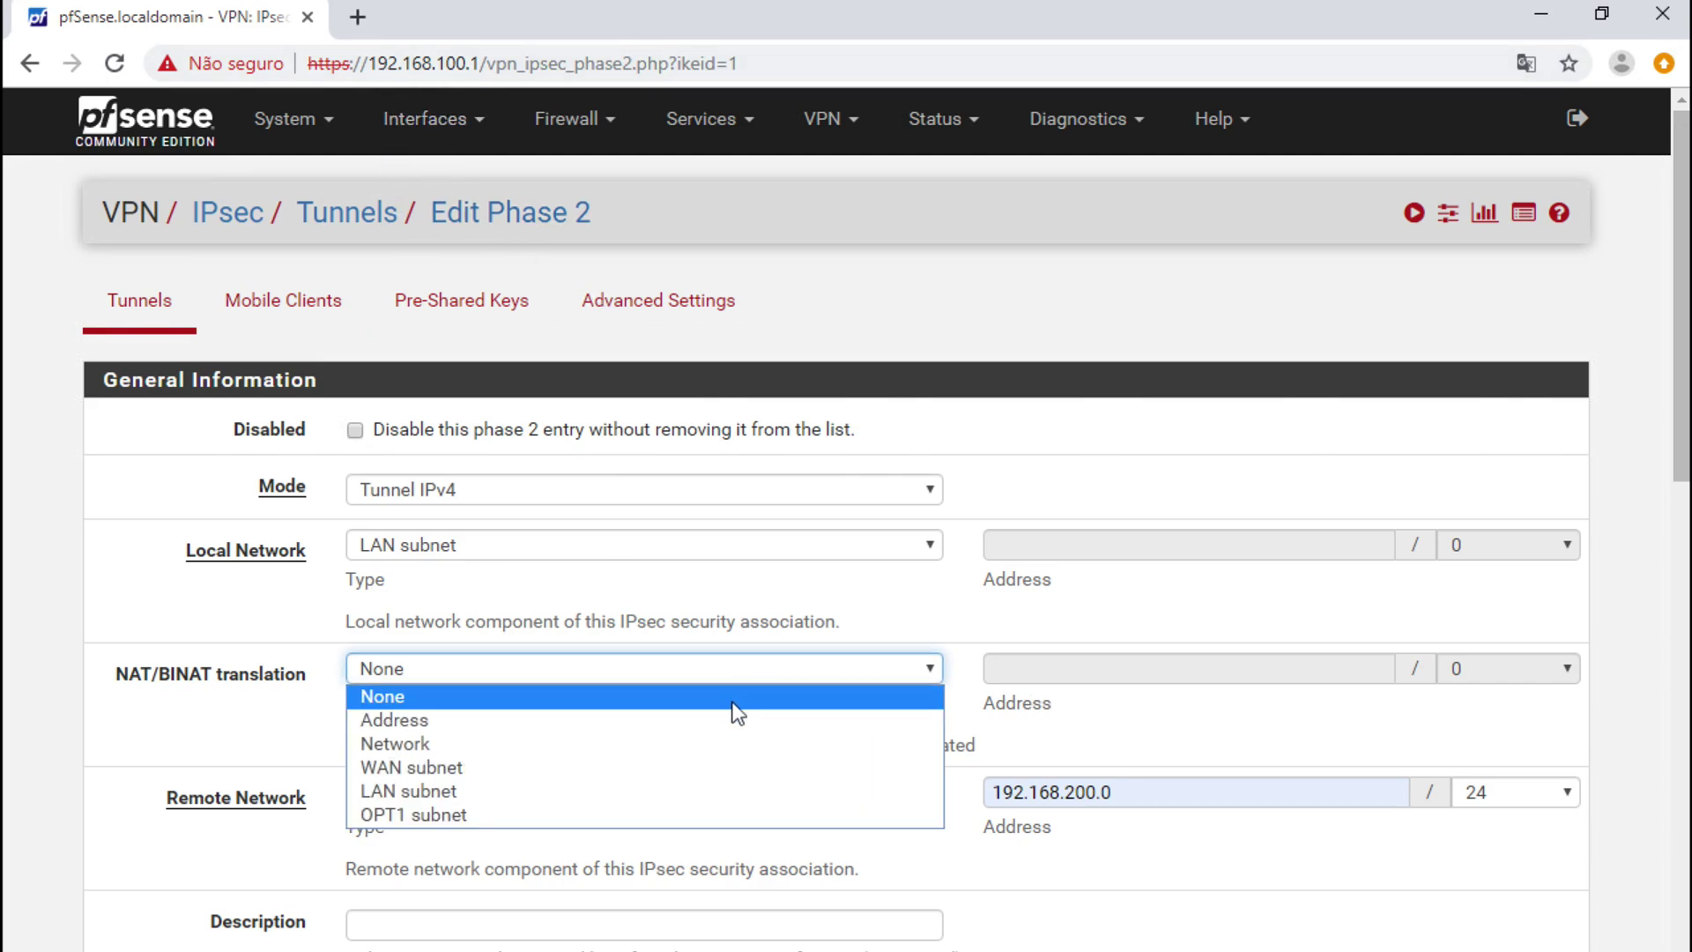
{"action": "left_click", "coordinate": [723, 743]}
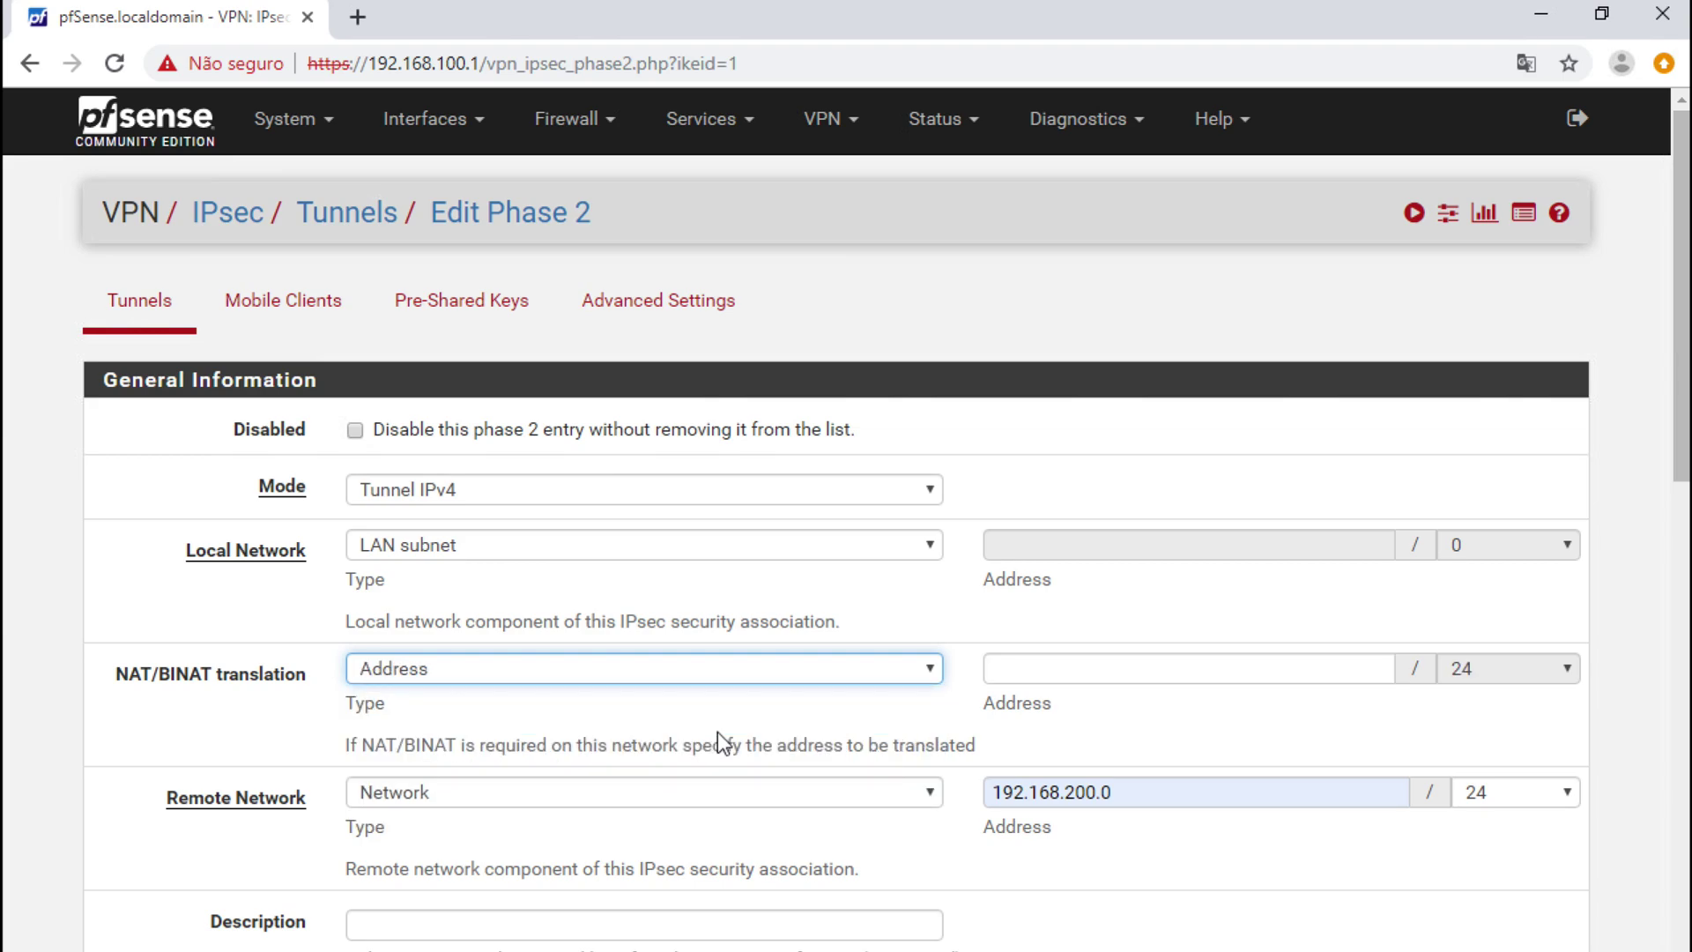
{"action": "left_click", "coordinate": [747, 668]}
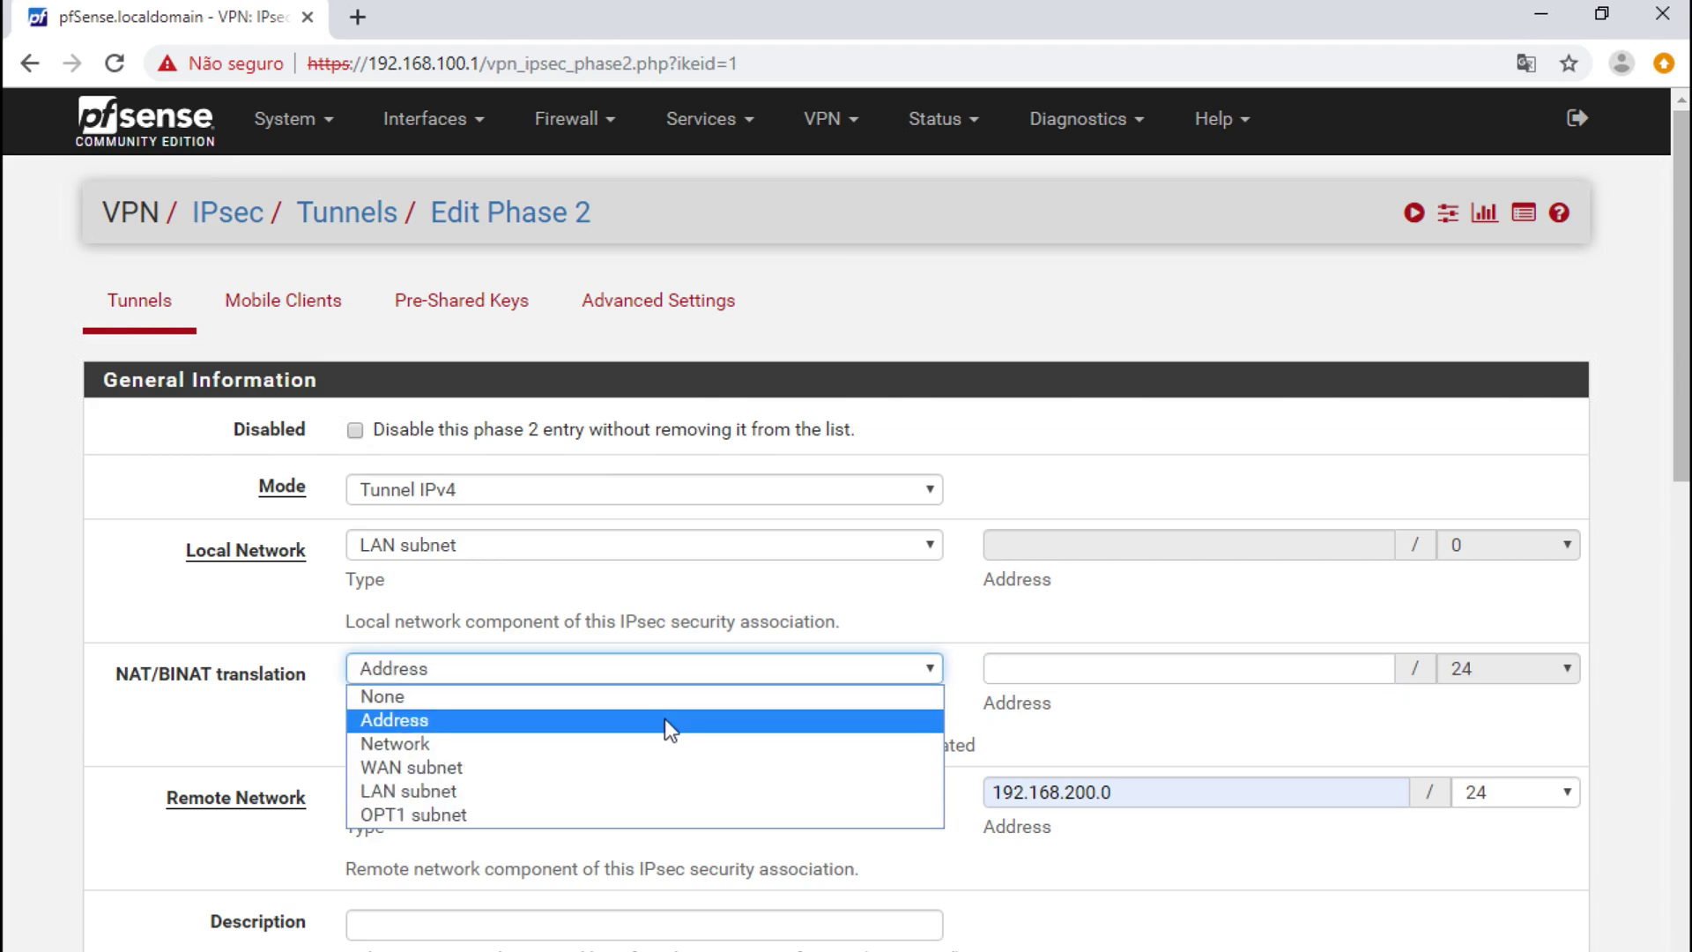
{"action": "left_click", "coordinate": [666, 743]}
{"action": "left_click", "coordinate": [1055, 668]}
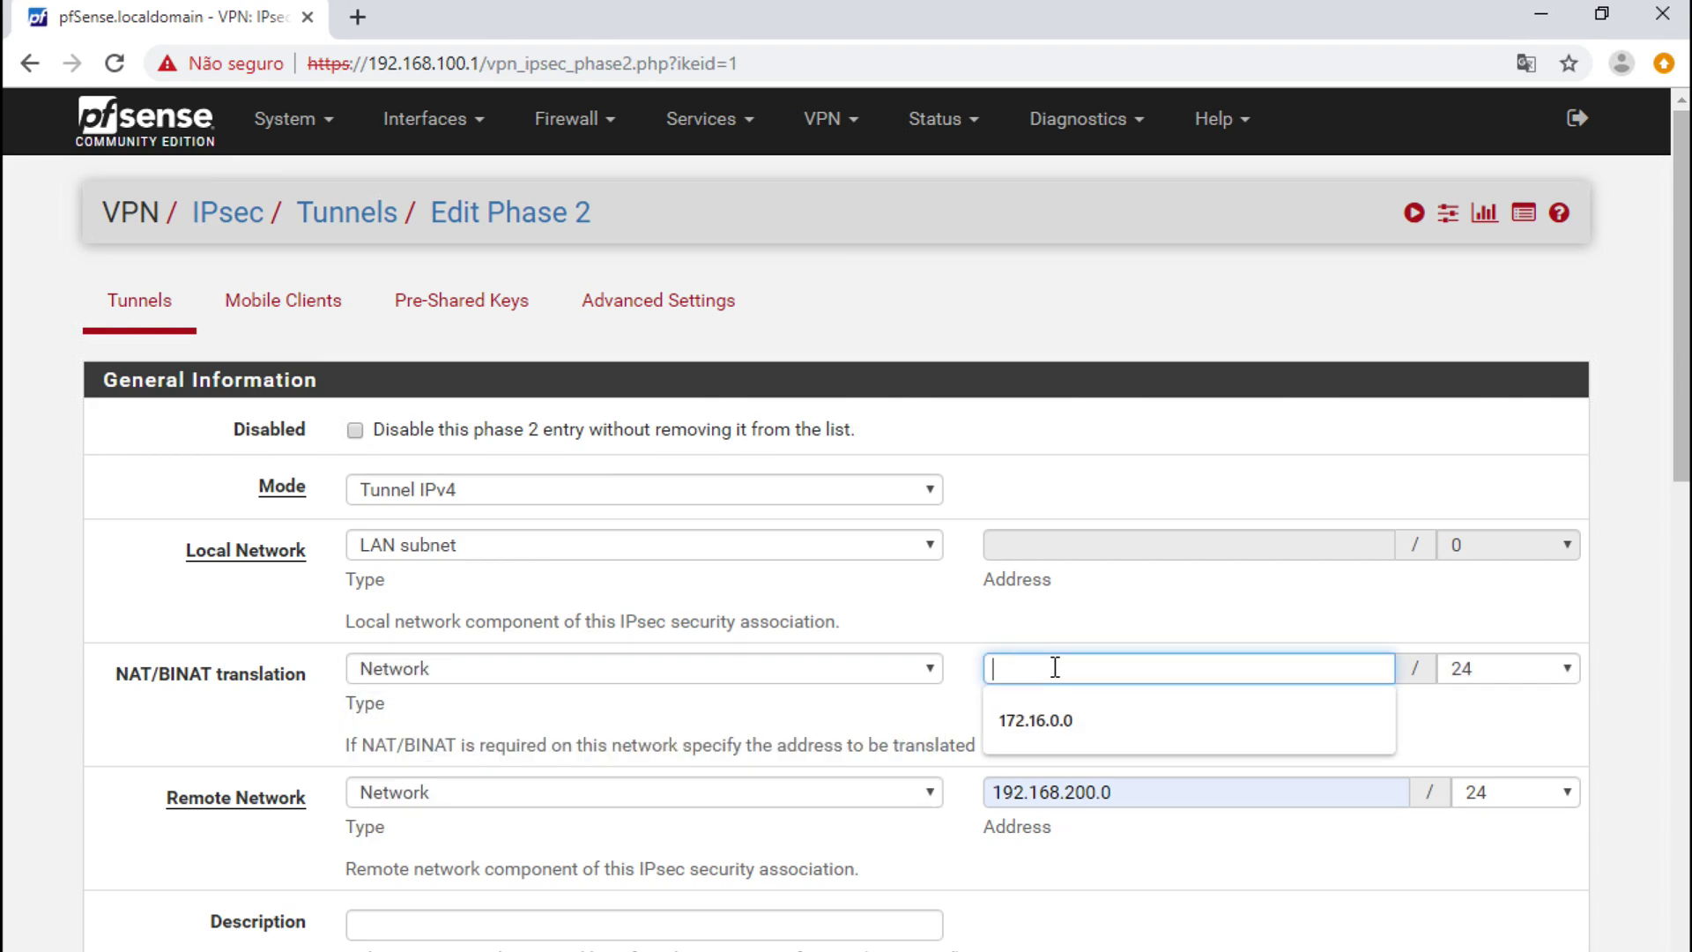
{"action": "type", "text": "172.16.0.0"}
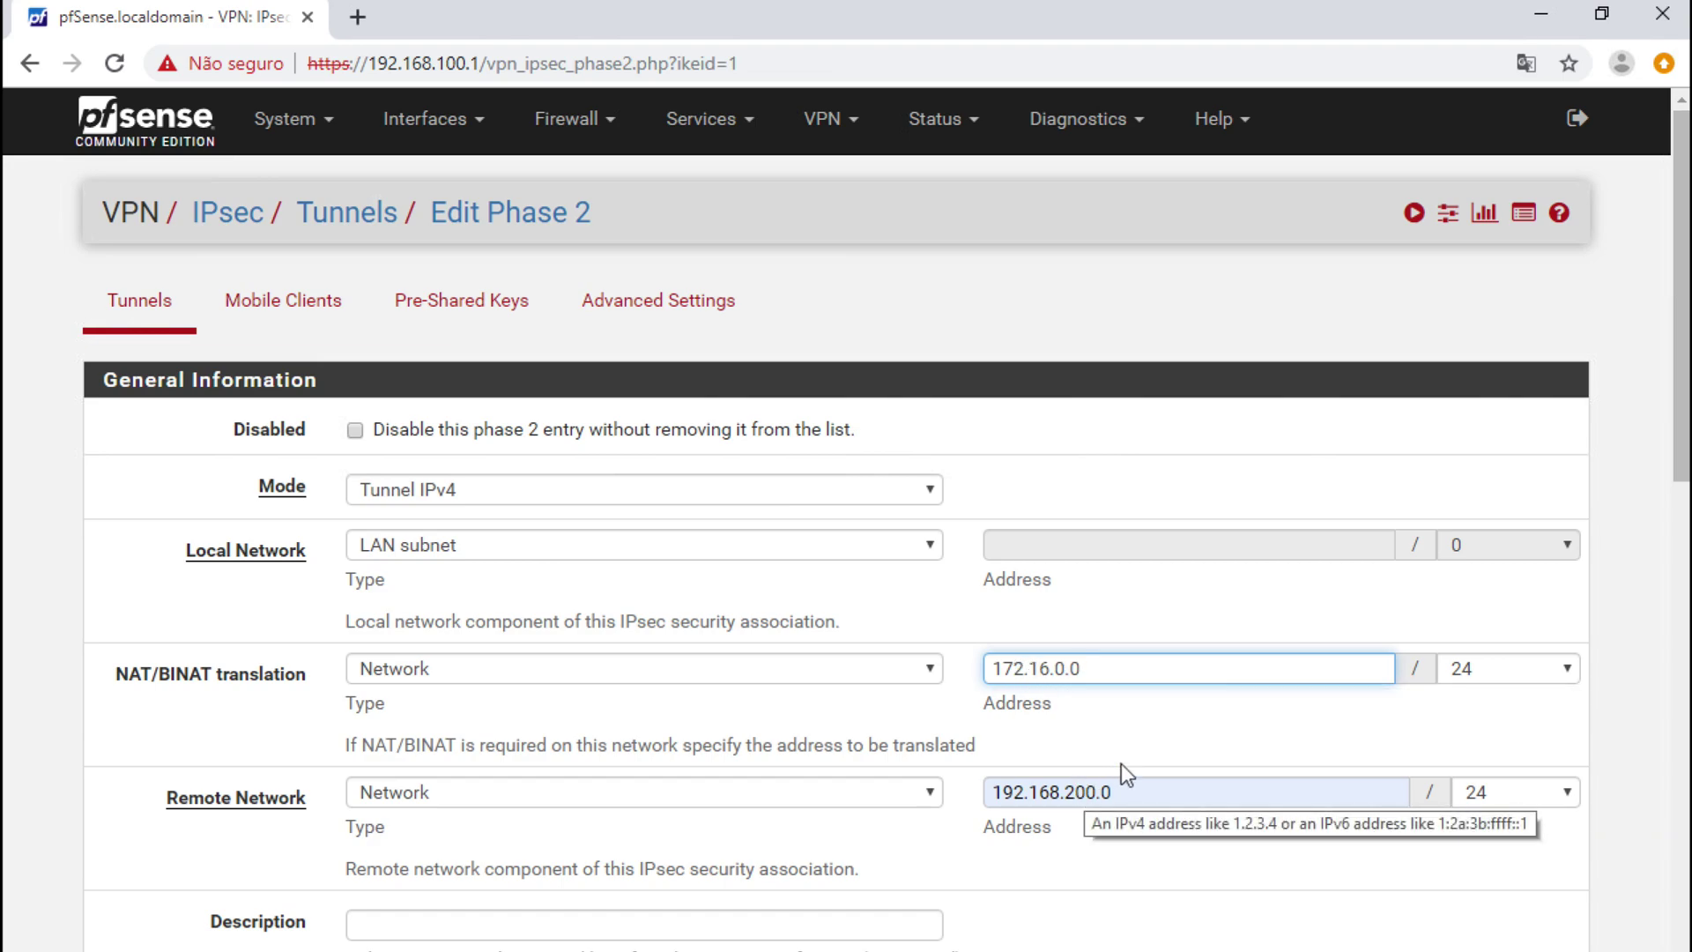
{"action": "left_click", "coordinate": [510, 684]}
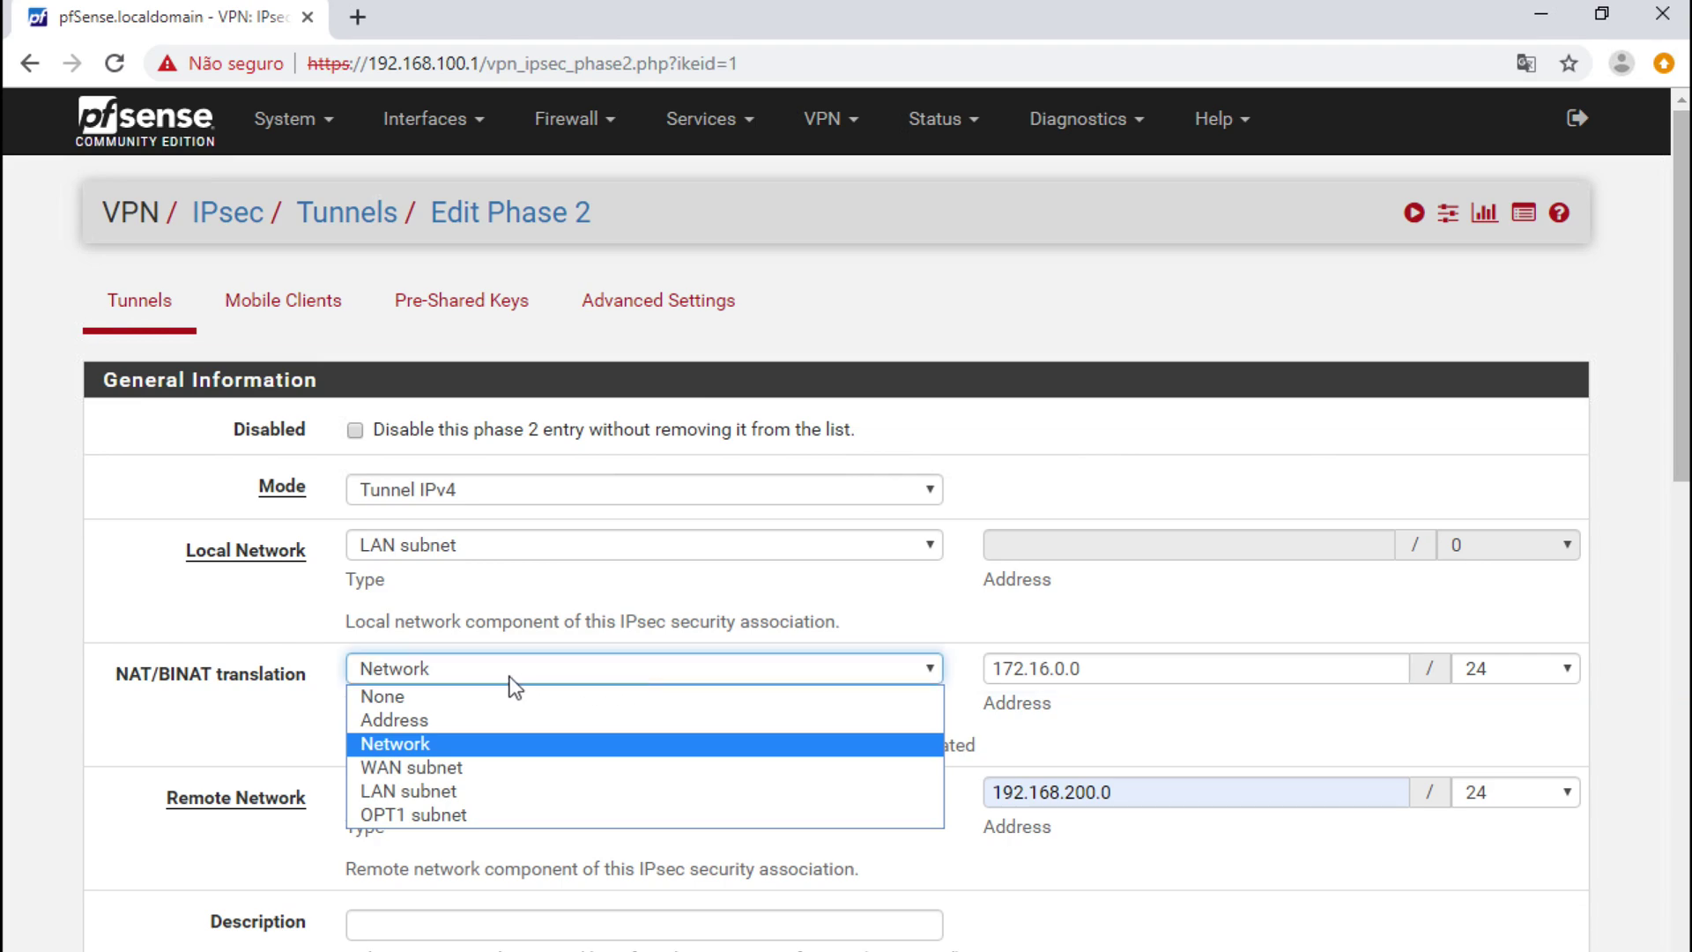
{"action": "key", "text": "Escape"}
{"action": "left_click", "coordinate": [436, 695]}
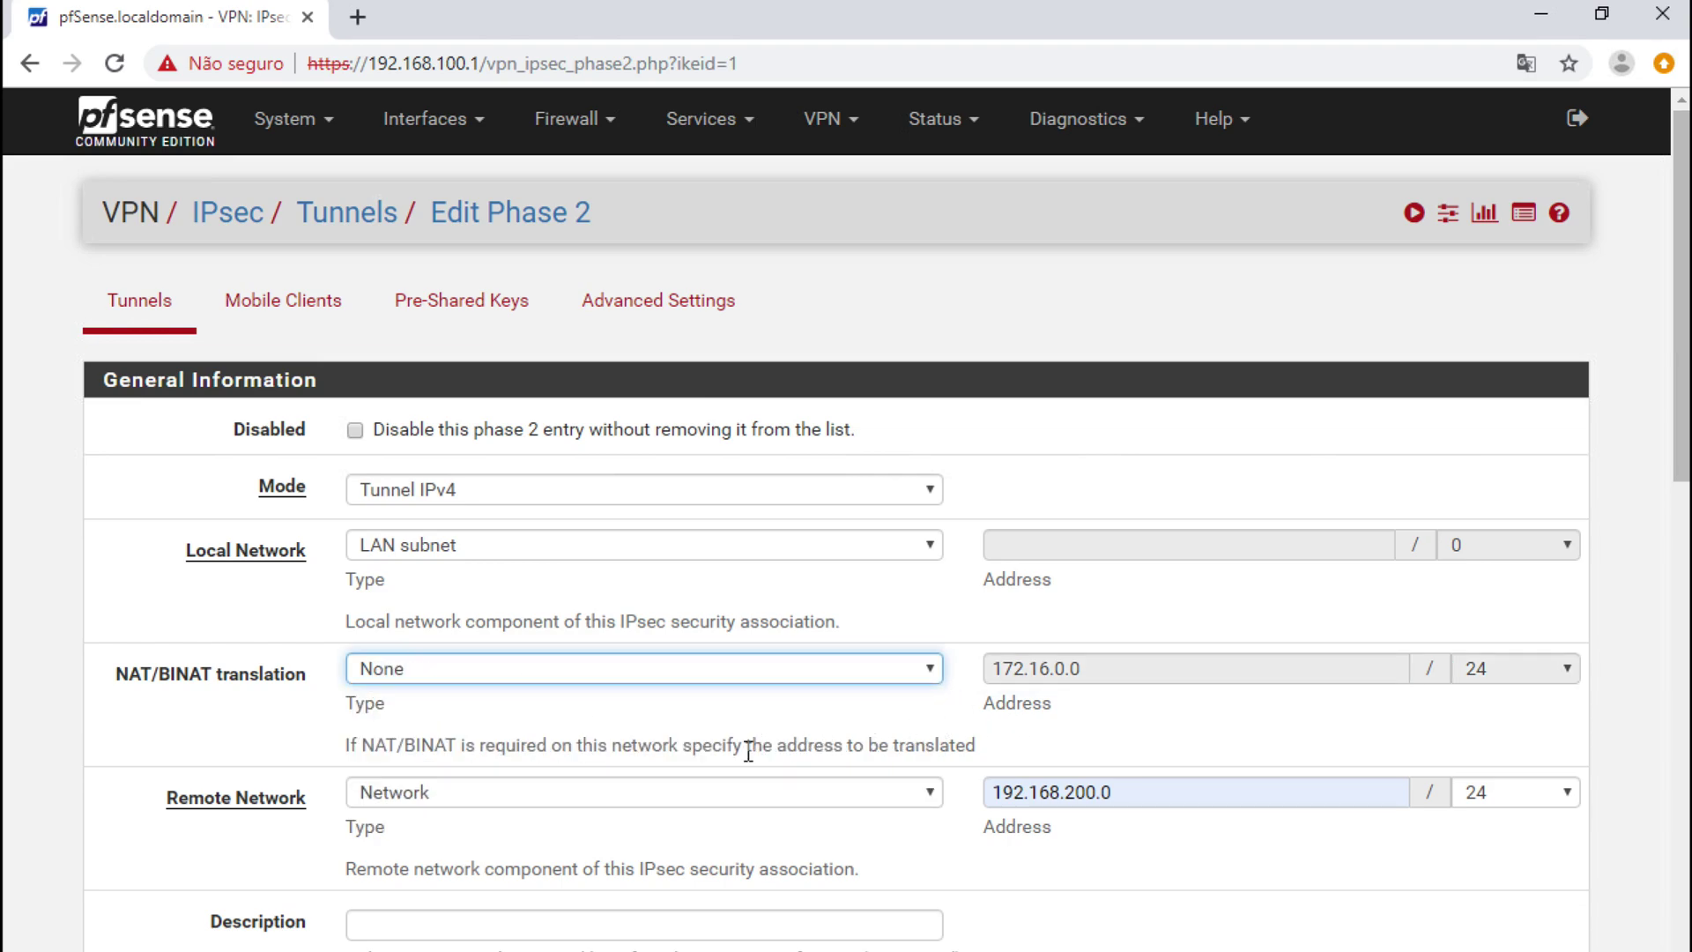
- Enable AES256-GCM for phase 2 with a 128-bit key length
{"action": "scroll", "coordinate": [745, 755], "scroll_direction": "down", "scroll_amount": 1}
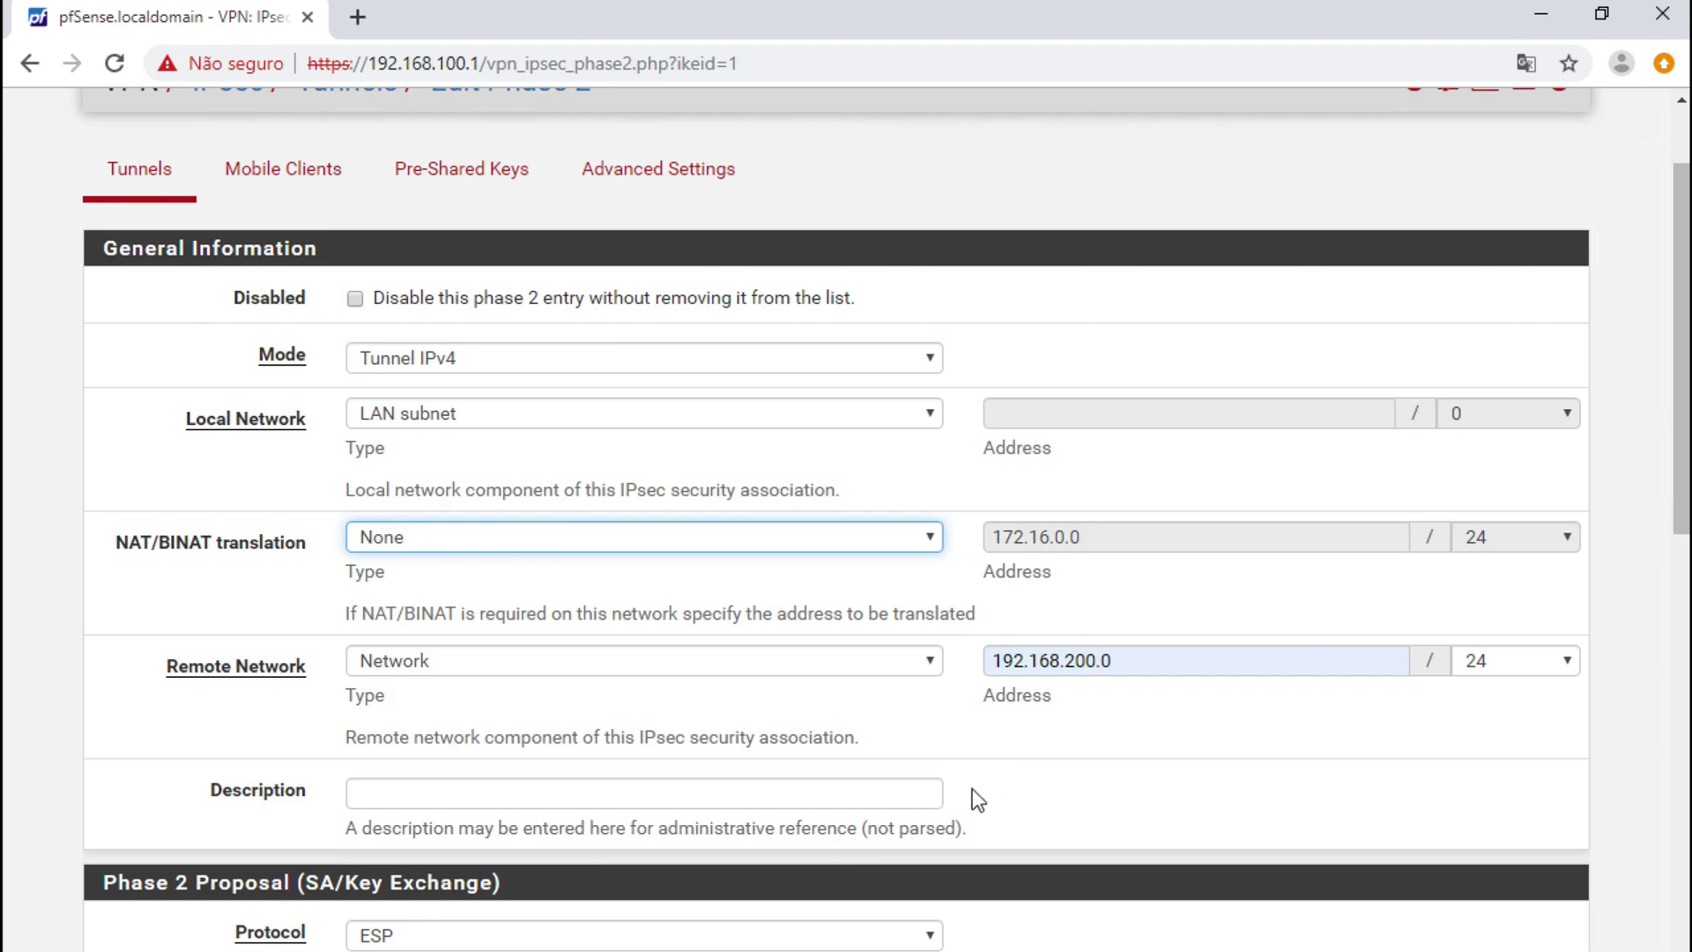
{"action": "scroll", "coordinate": [977, 800], "scroll_direction": "down", "scroll_amount": 1}
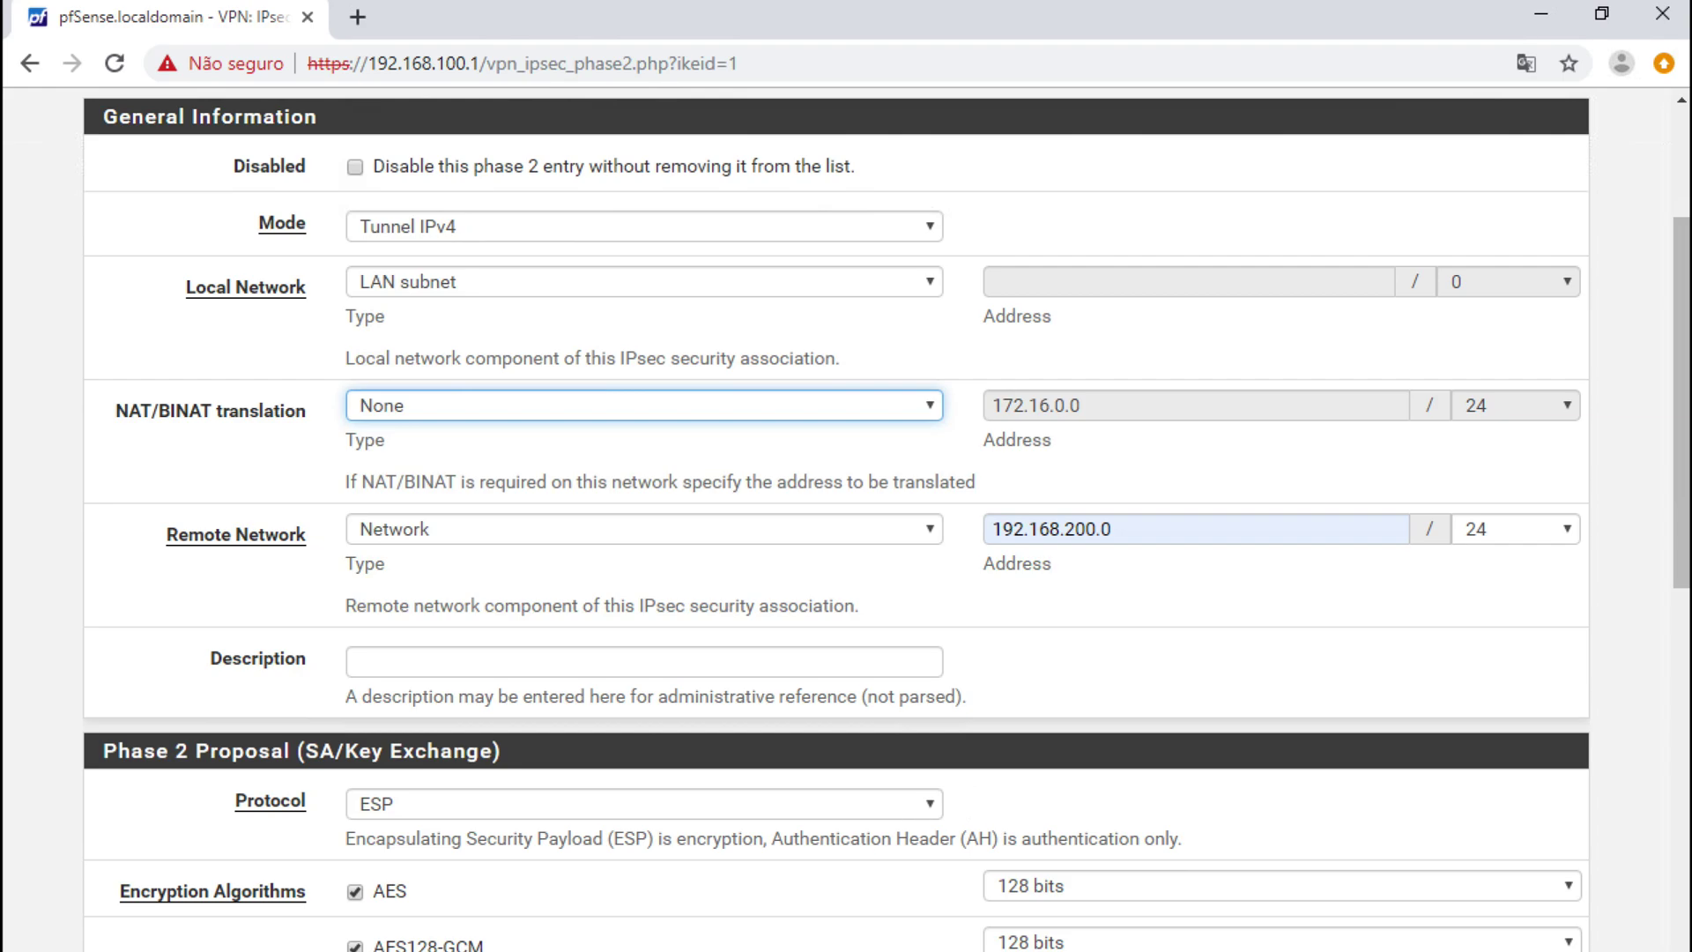
{"action": "scroll", "coordinate": [570, 852], "scroll_direction": "down", "scroll_amount": 1}
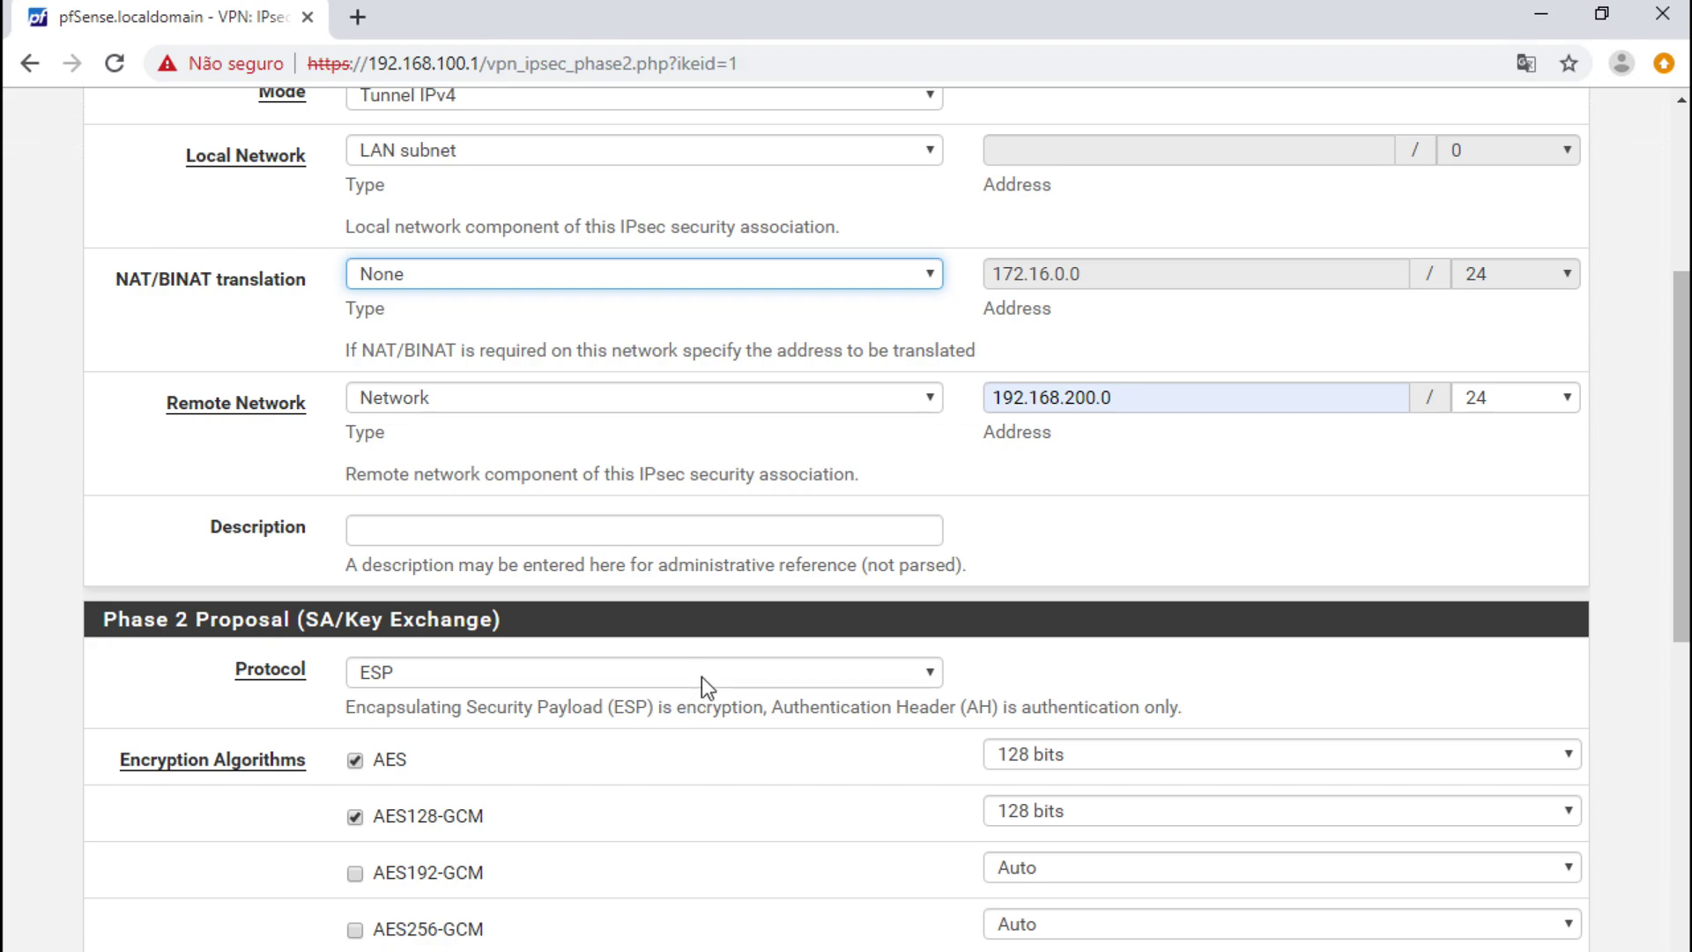
{"action": "scroll", "coordinate": [658, 784], "scroll_direction": "down", "scroll_amount": 1}
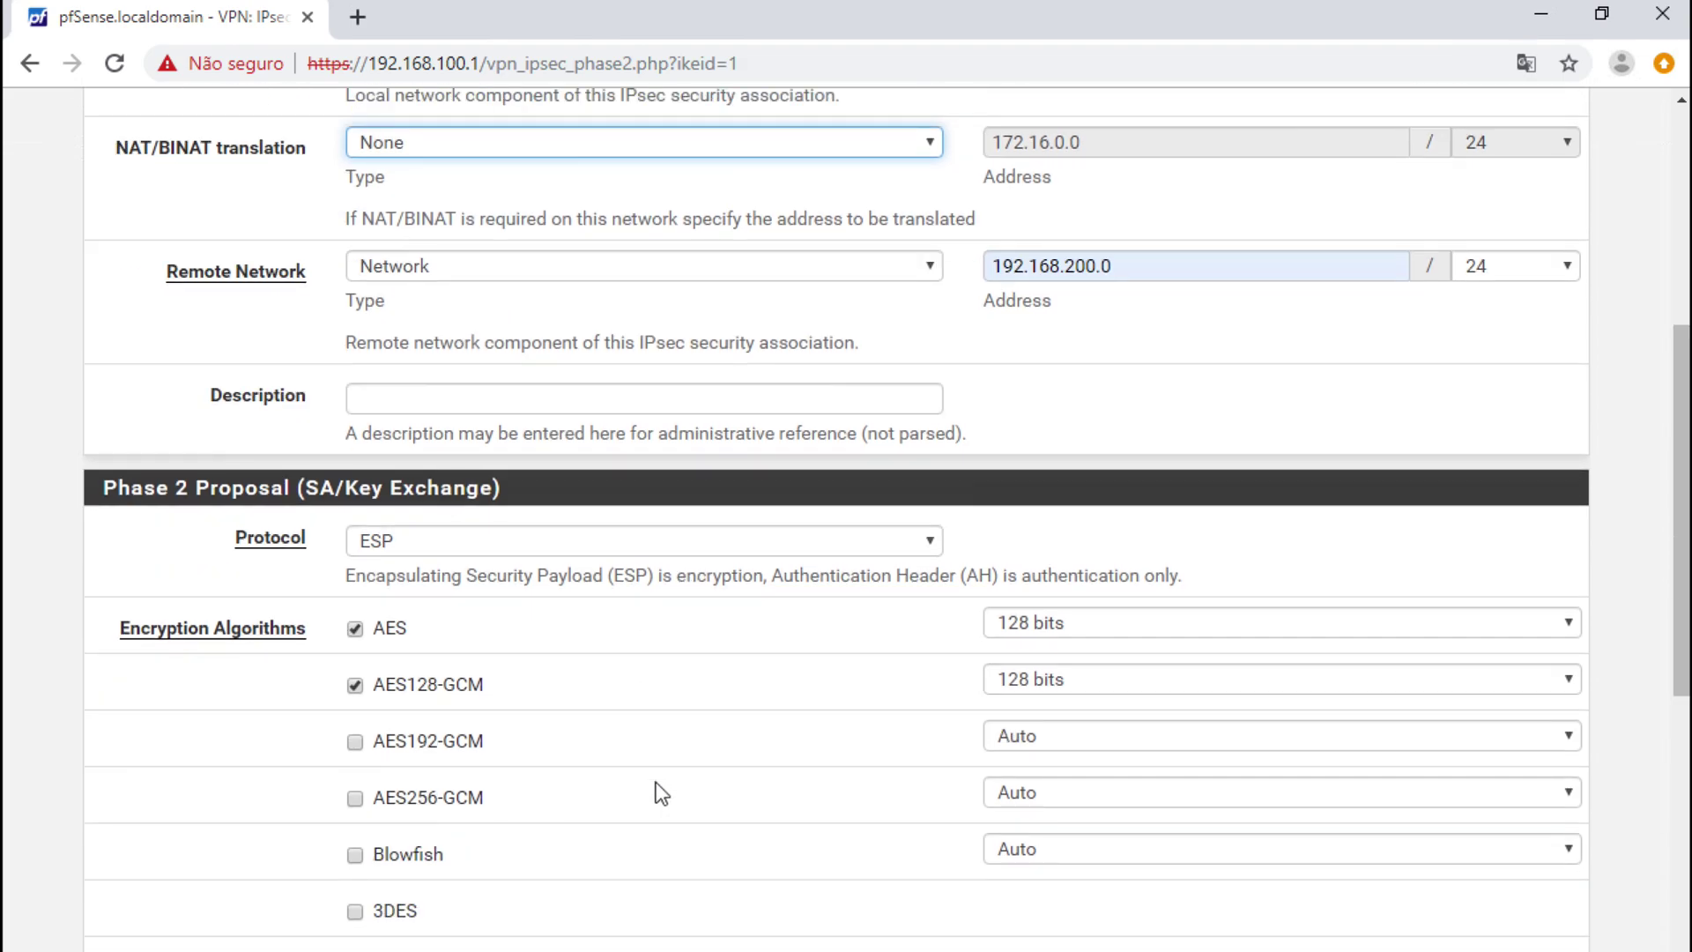
{"action": "scroll", "coordinate": [662, 793], "scroll_direction": "down", "scroll_amount": 1}
{"action": "left_click", "coordinate": [355, 666]}
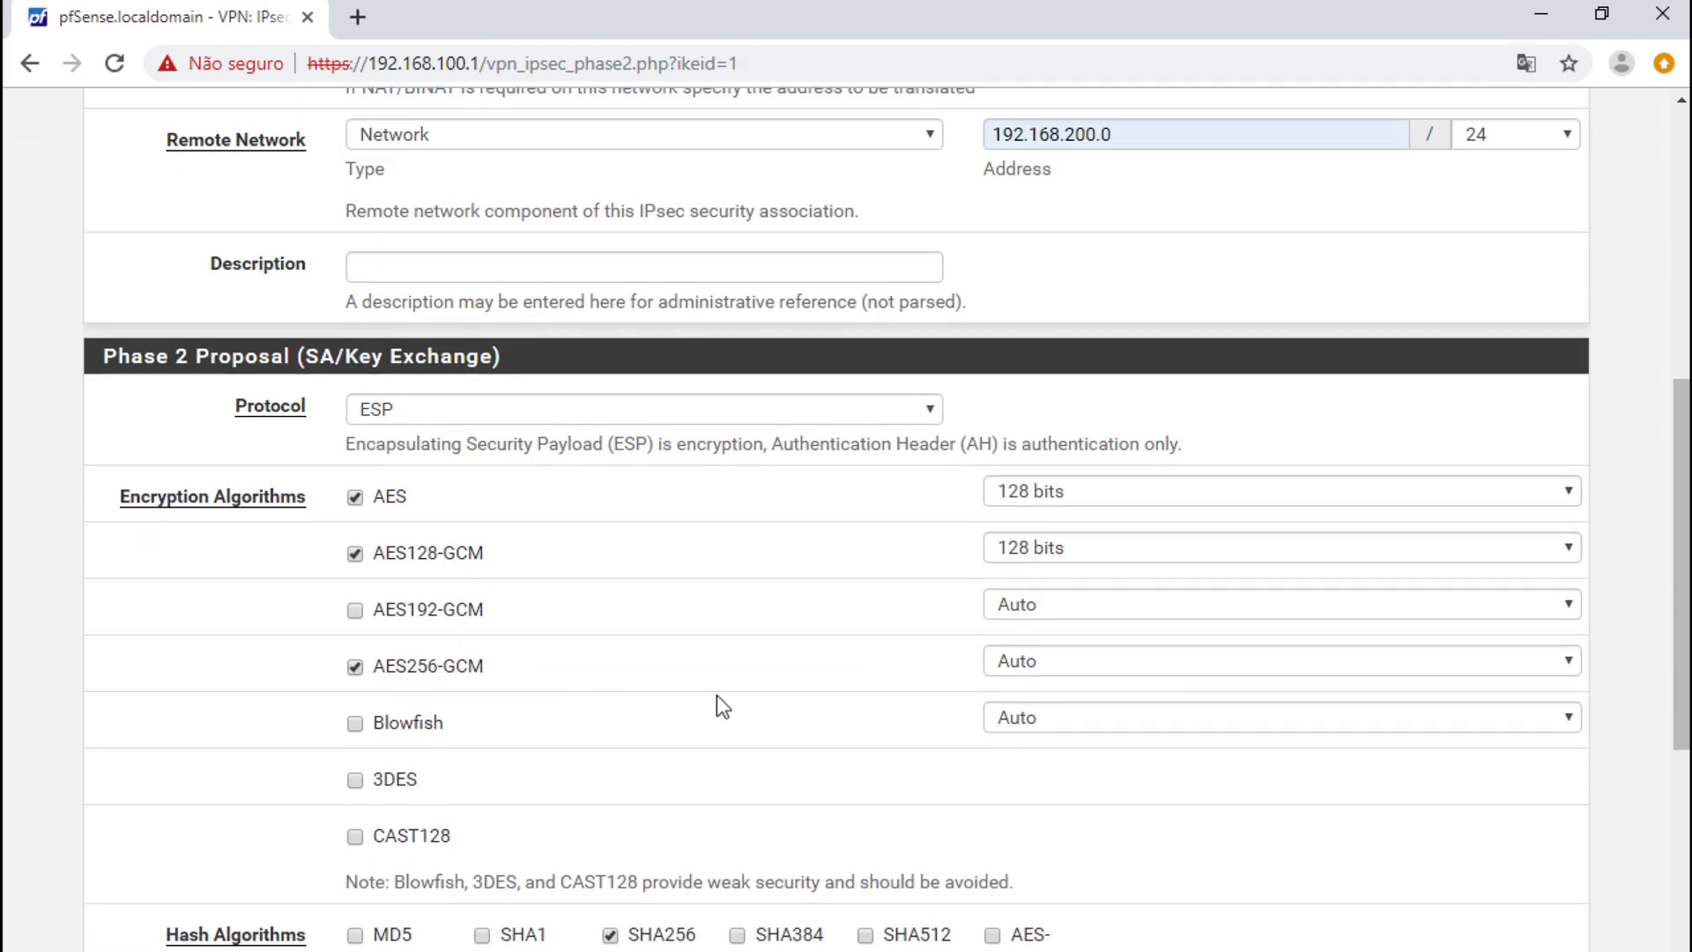
{"action": "left_click", "coordinate": [1095, 665]}
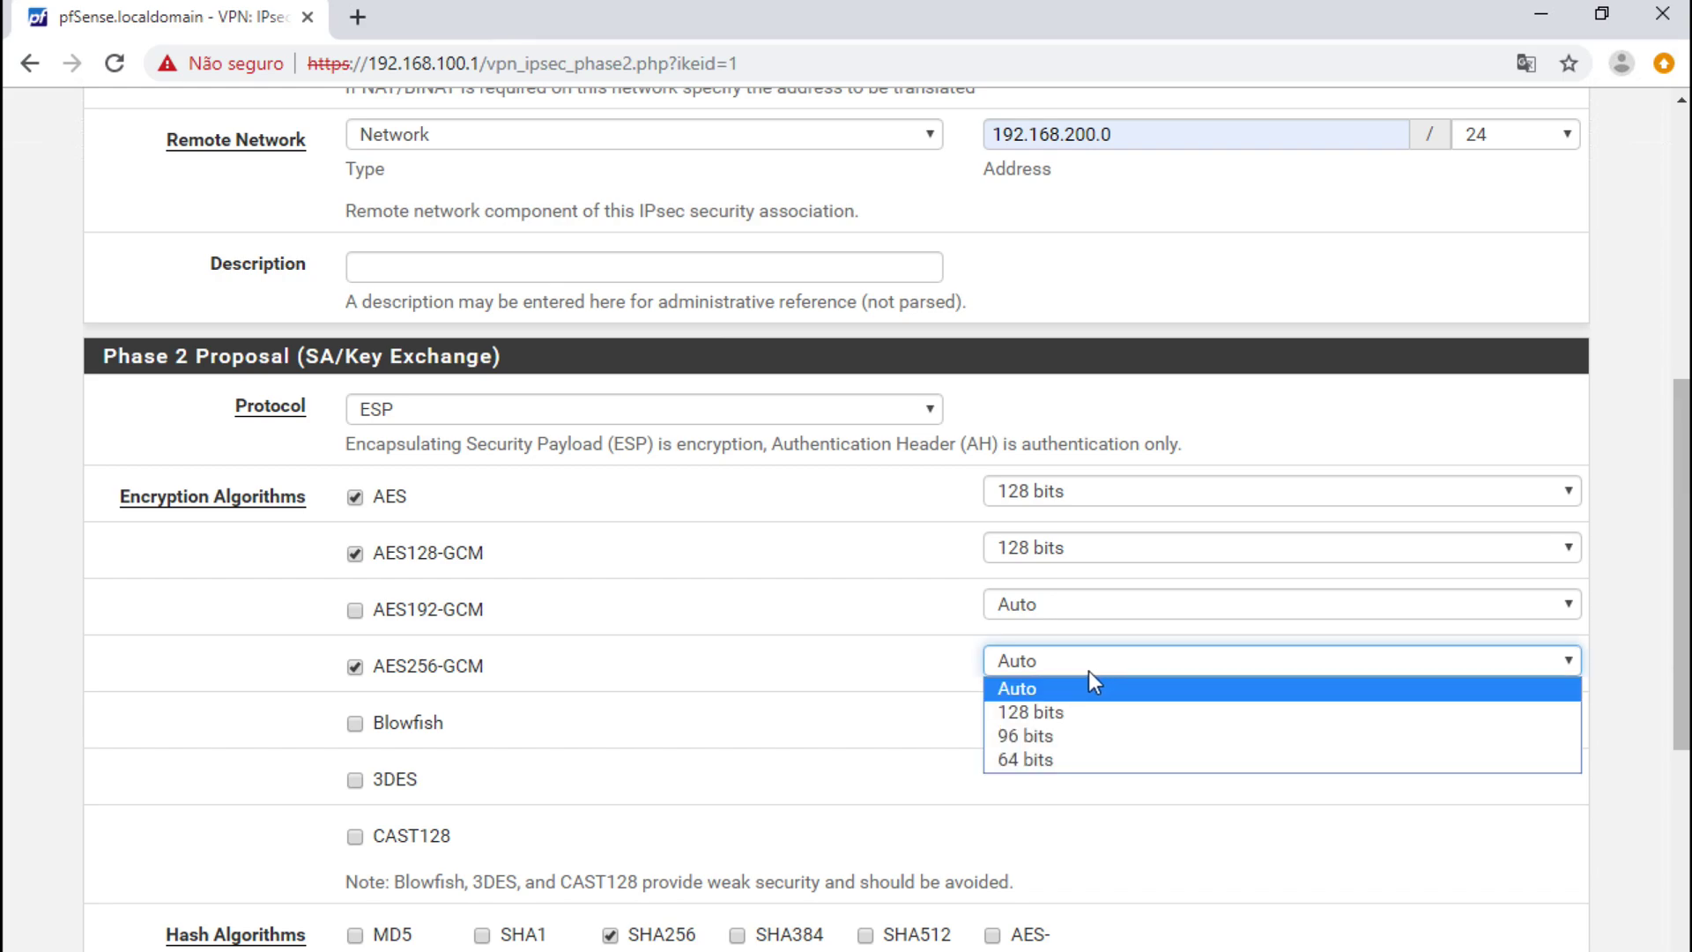
{"action": "left_click", "coordinate": [1058, 710]}
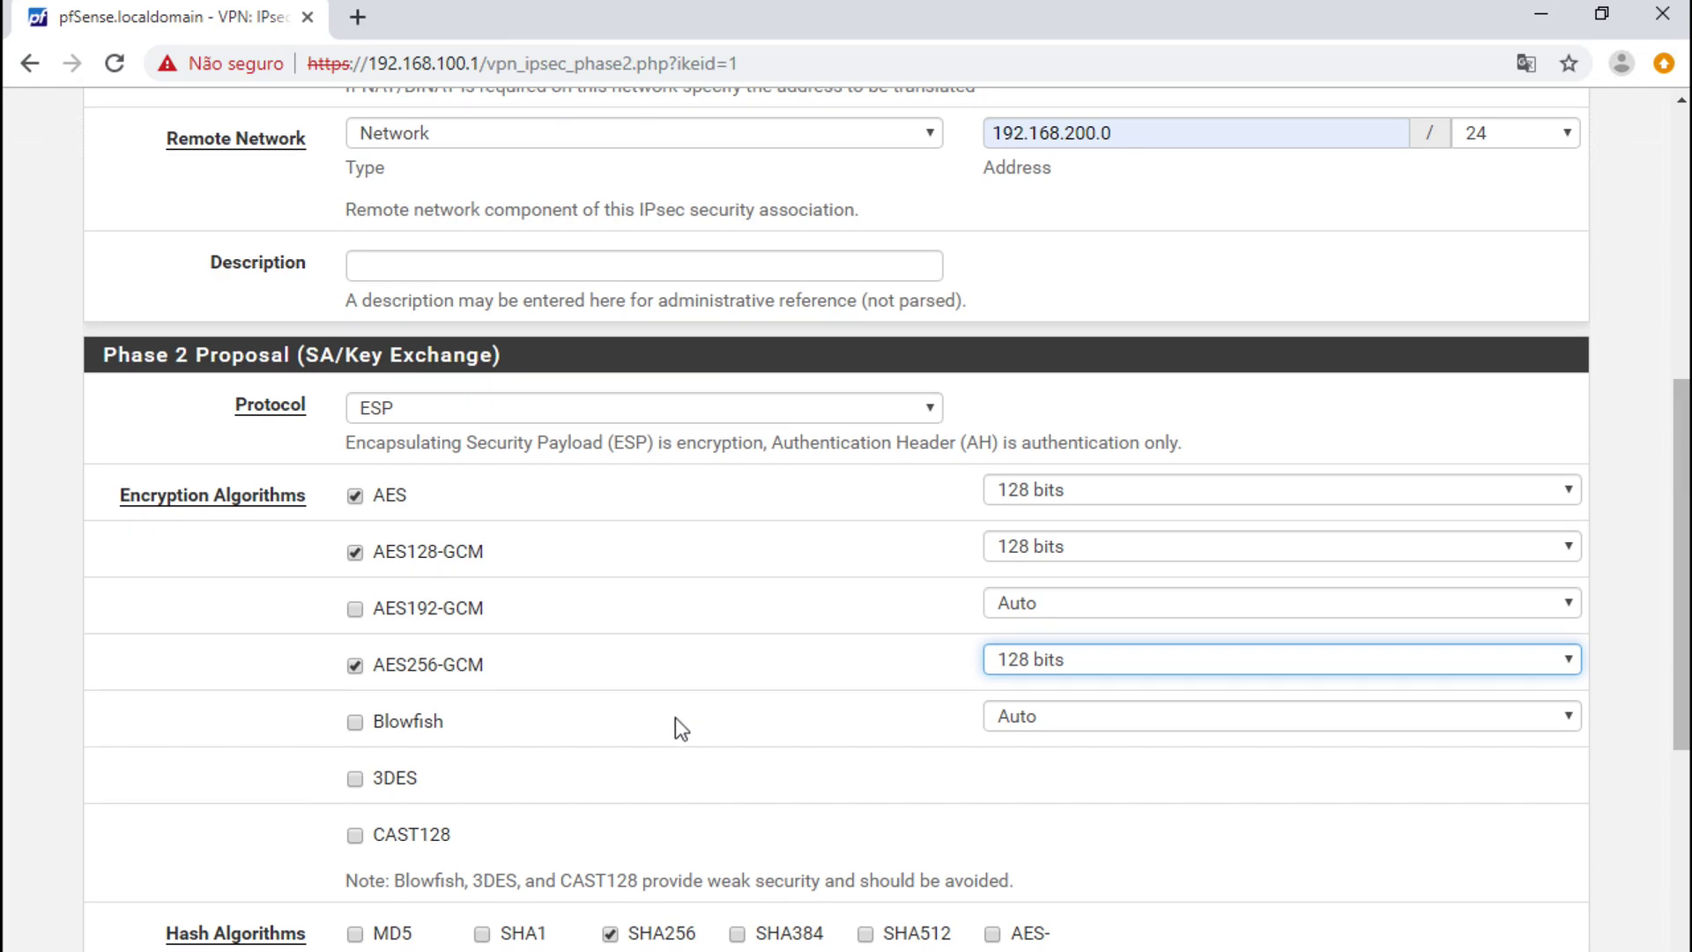
- Save the phase 2 entry and apply the IPsec changes
{"action": "scroll", "coordinate": [676, 725], "scroll_direction": "down", "scroll_amount": 1}
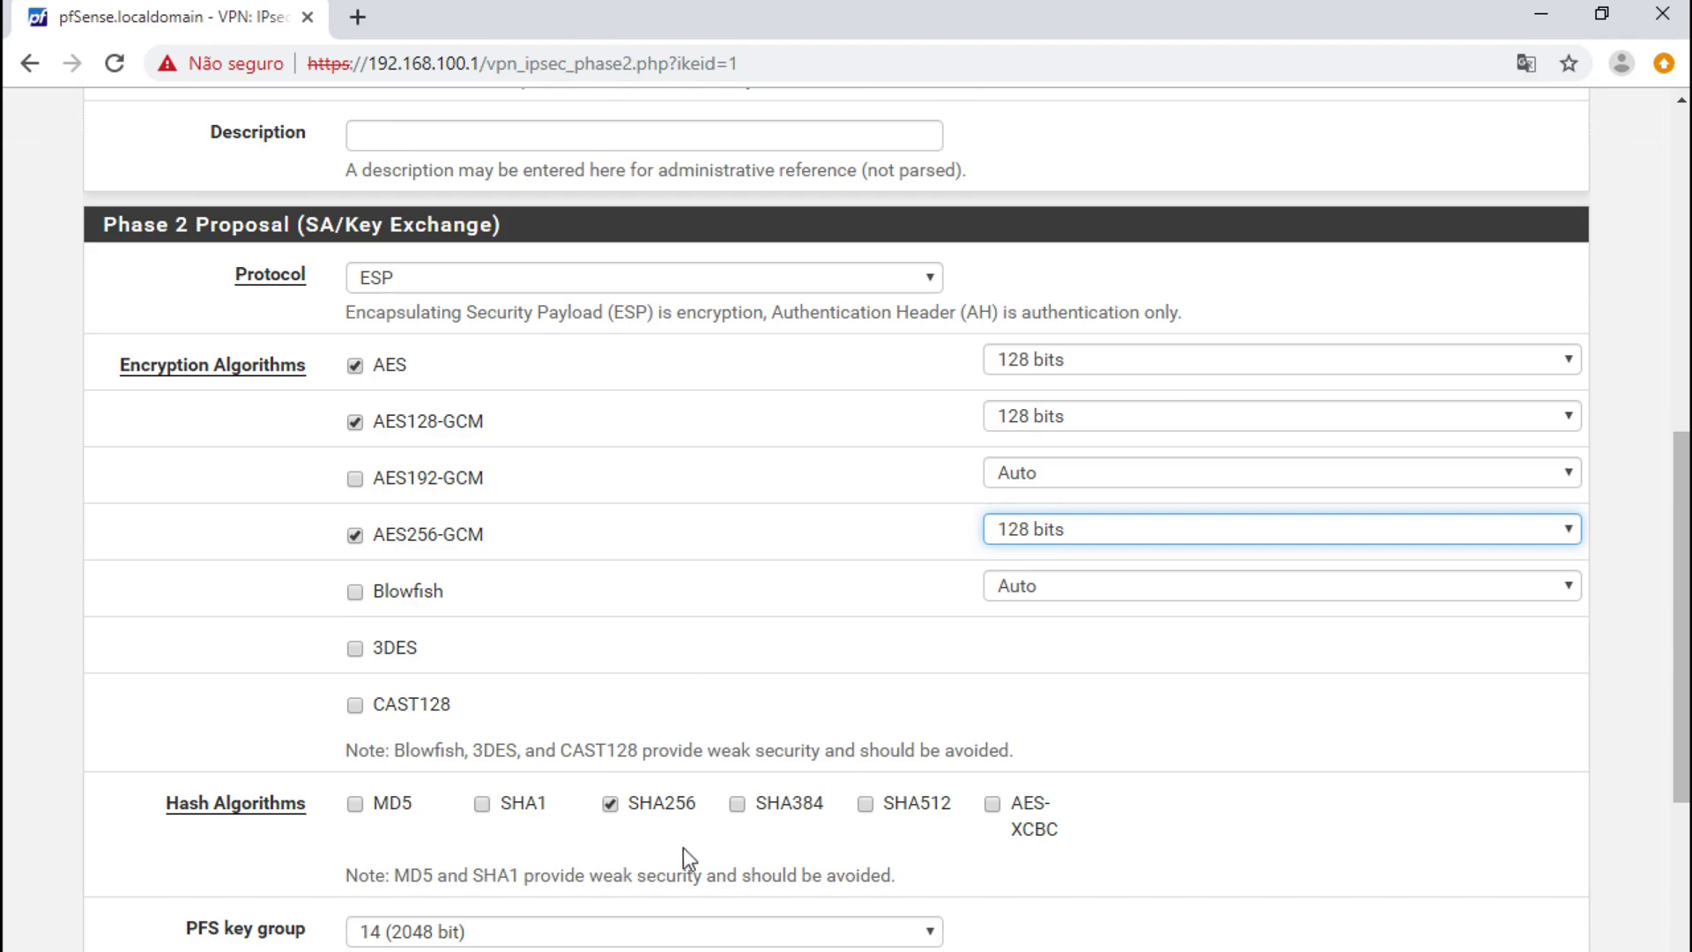
{"action": "scroll", "coordinate": [616, 865], "scroll_direction": "down", "scroll_amount": 1}
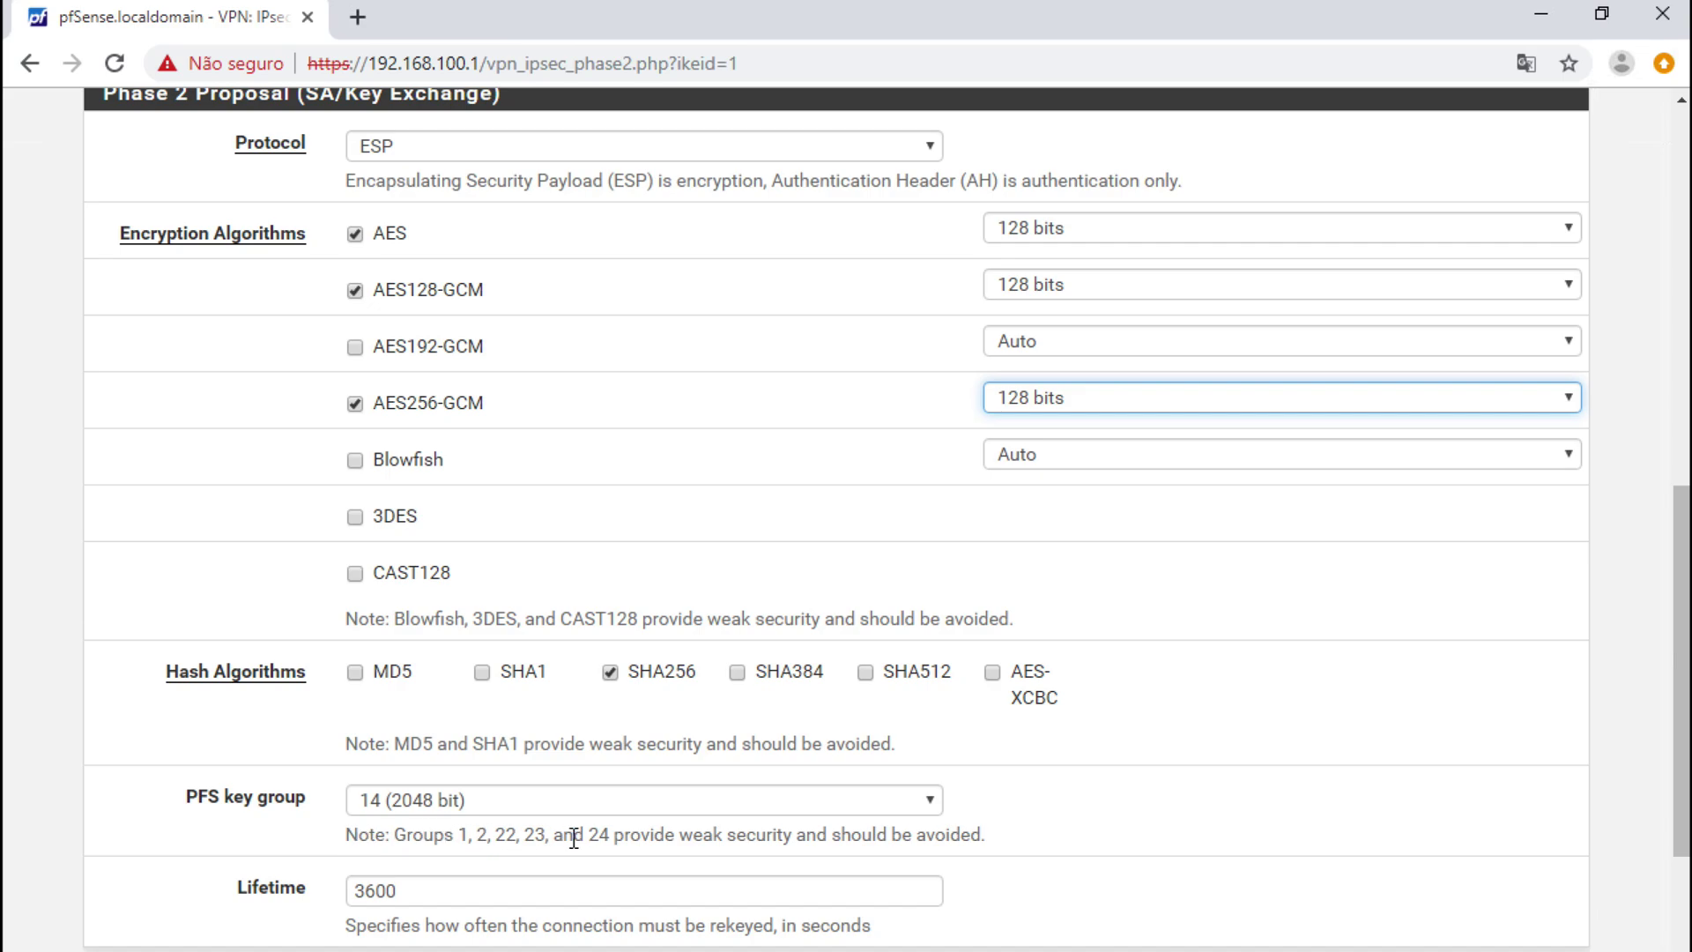
{"action": "scroll", "coordinate": [573, 838], "scroll_direction": "down", "scroll_amount": 1}
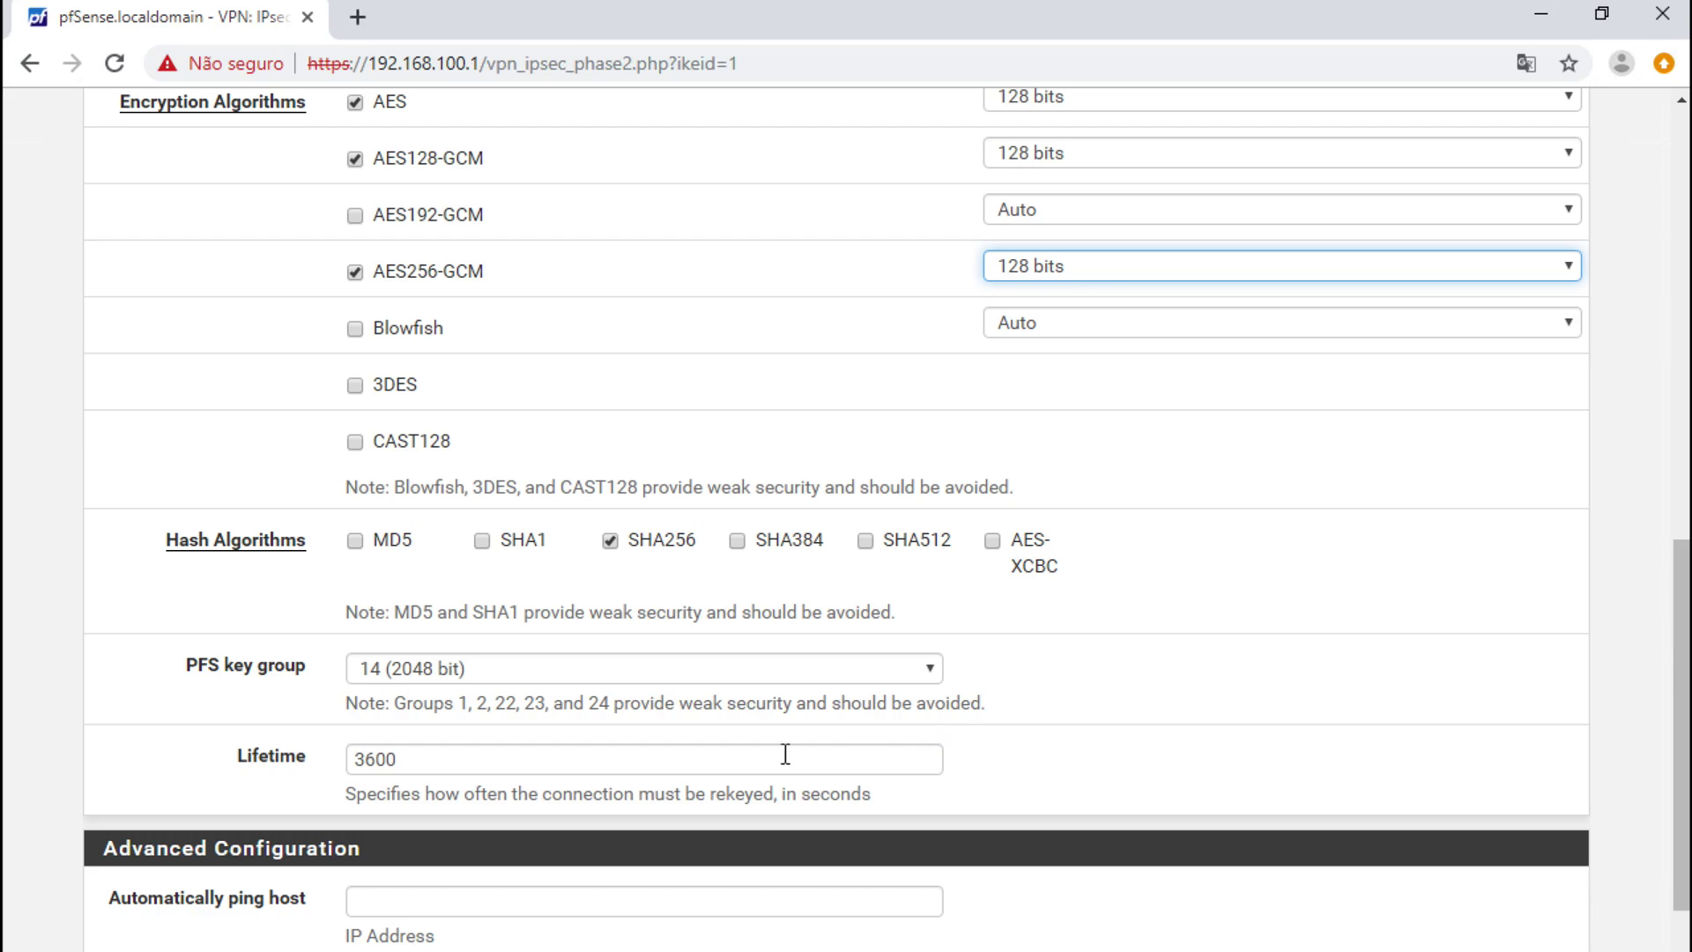
{"action": "scroll", "coordinate": [553, 802], "scroll_direction": "down", "scroll_amount": 3}
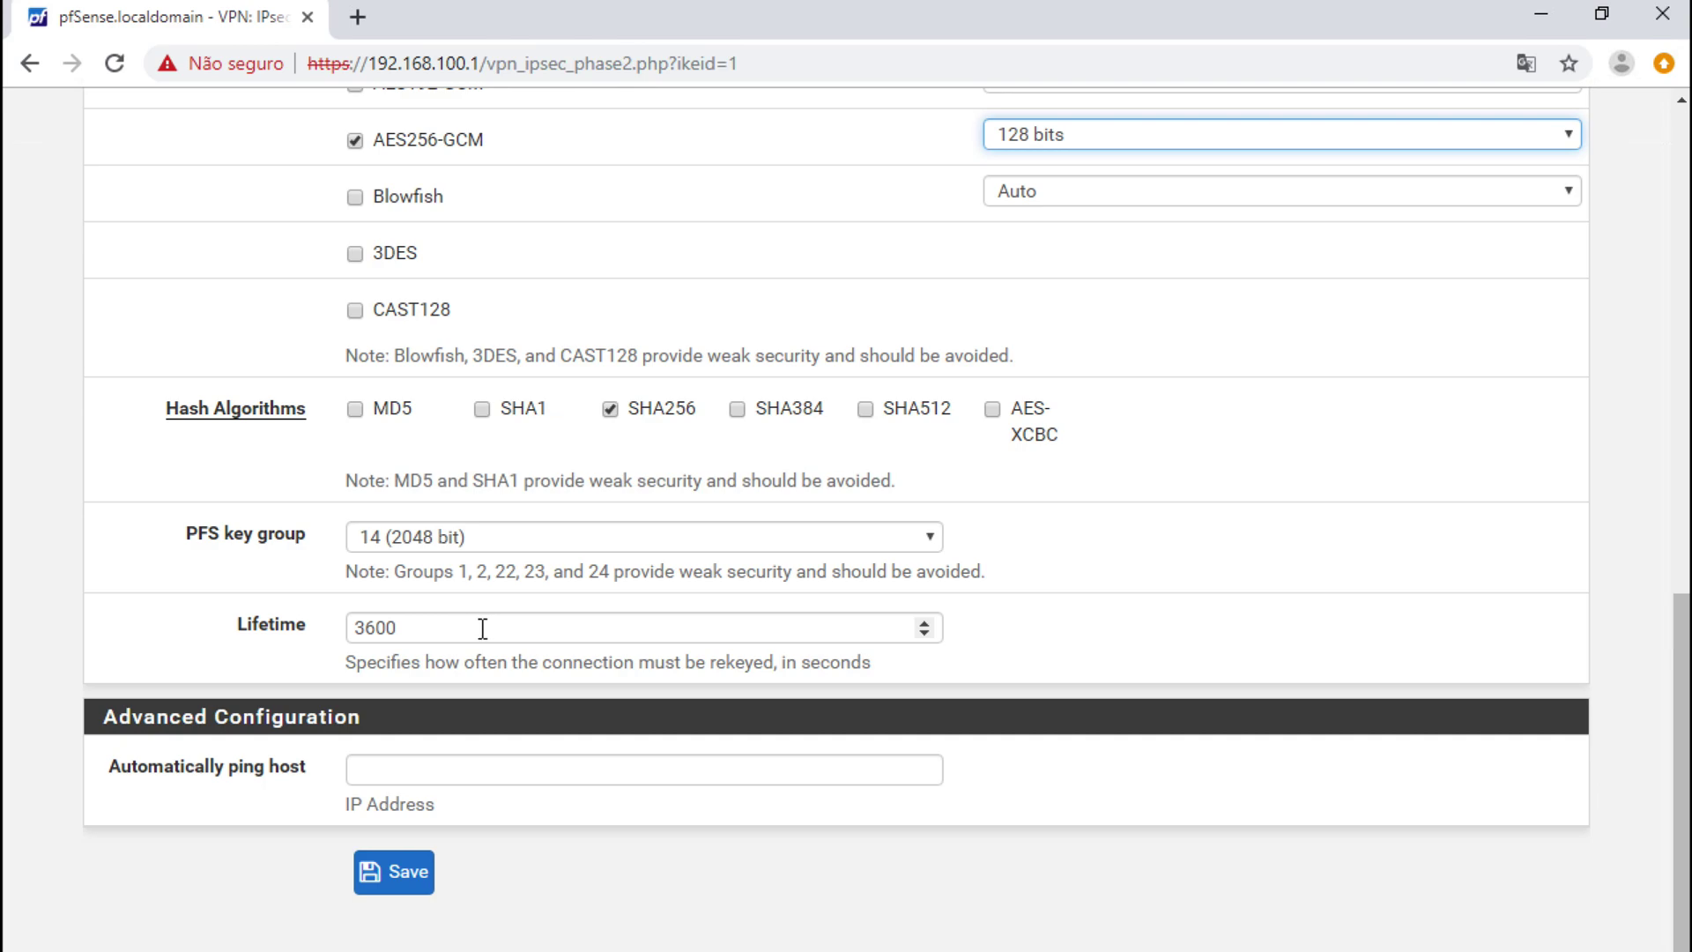
{"action": "left_click", "coordinate": [540, 631]}
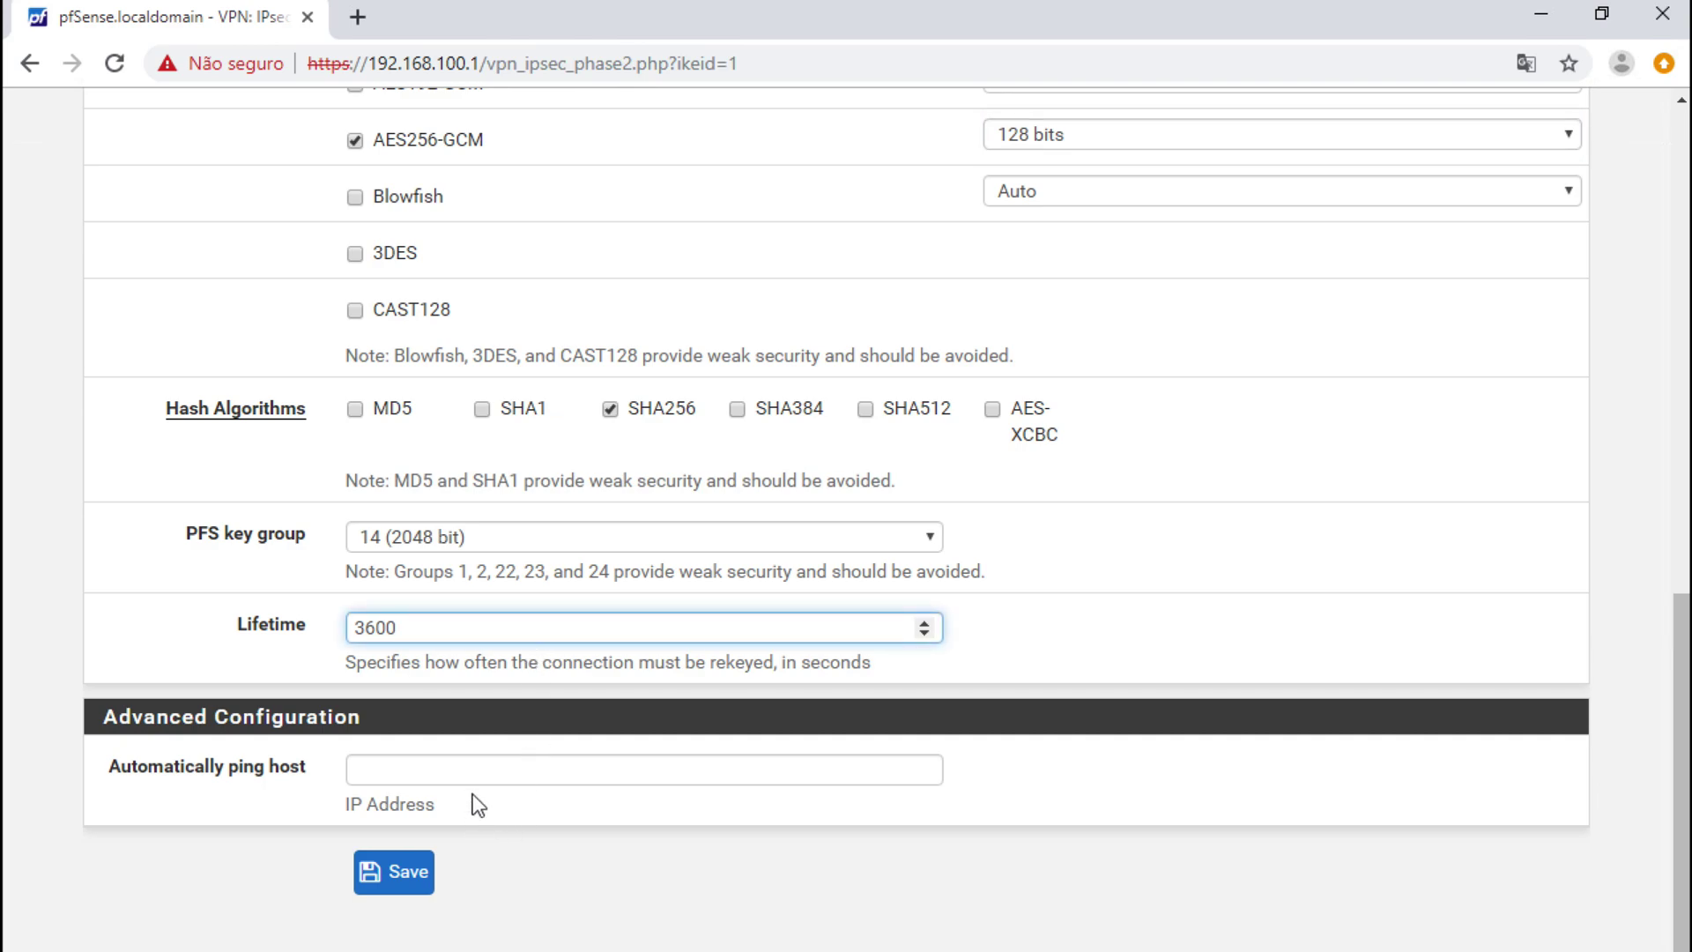
{"action": "left_click", "coordinate": [489, 767]}
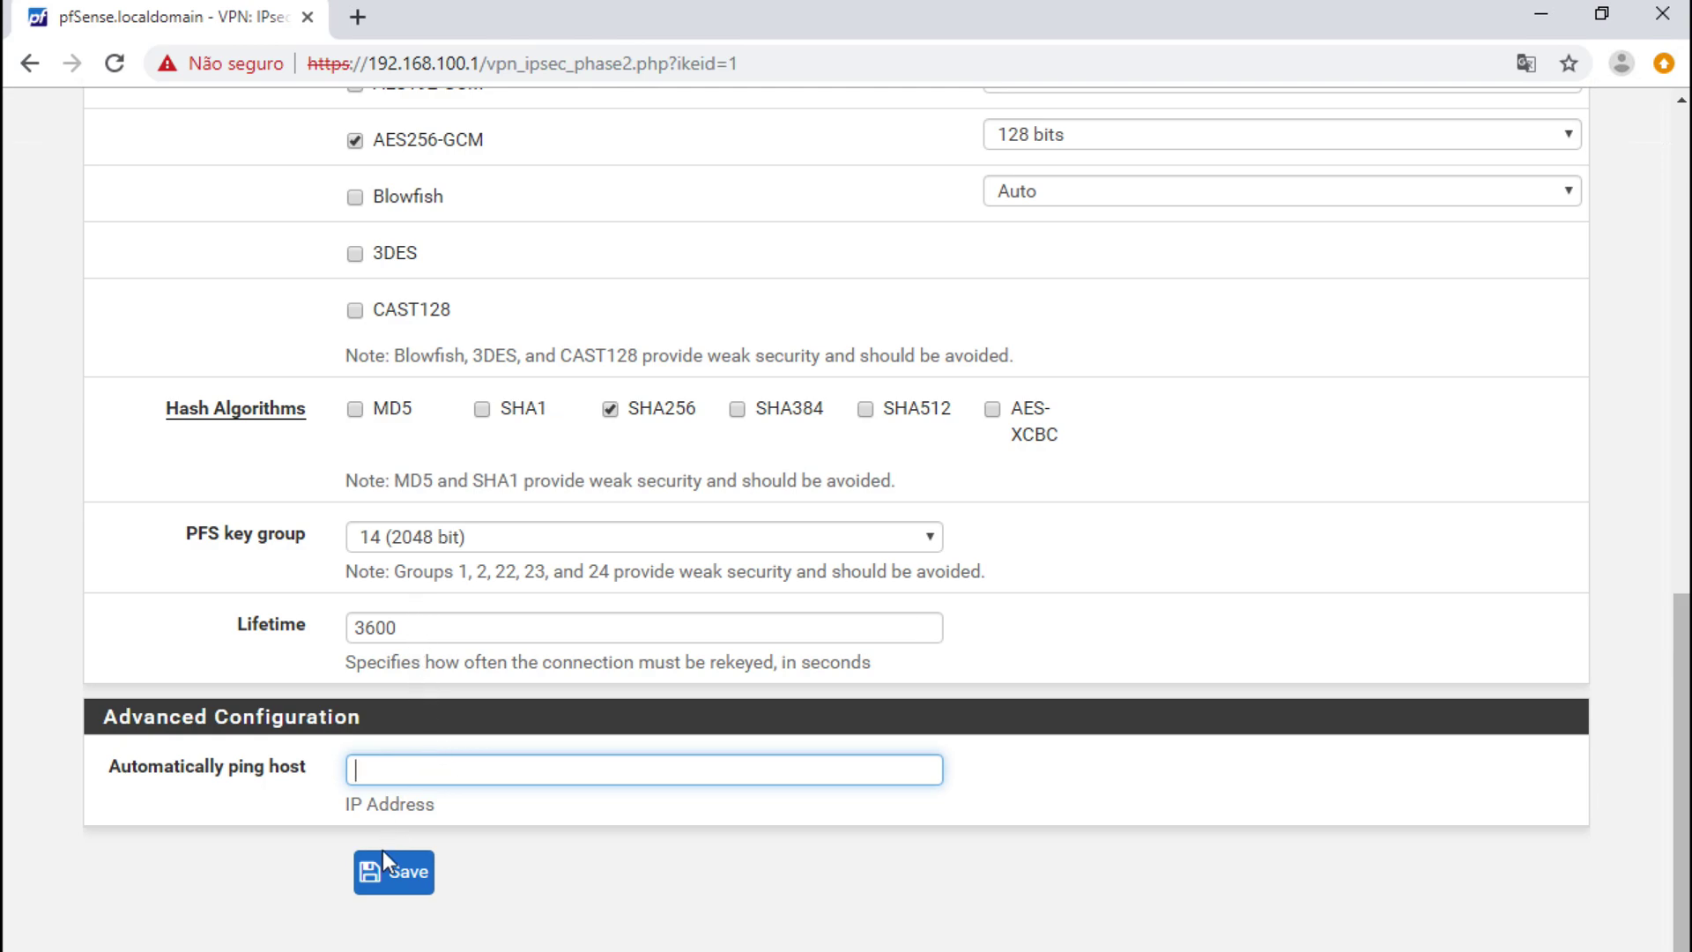
{"action": "left_click", "coordinate": [388, 877]}
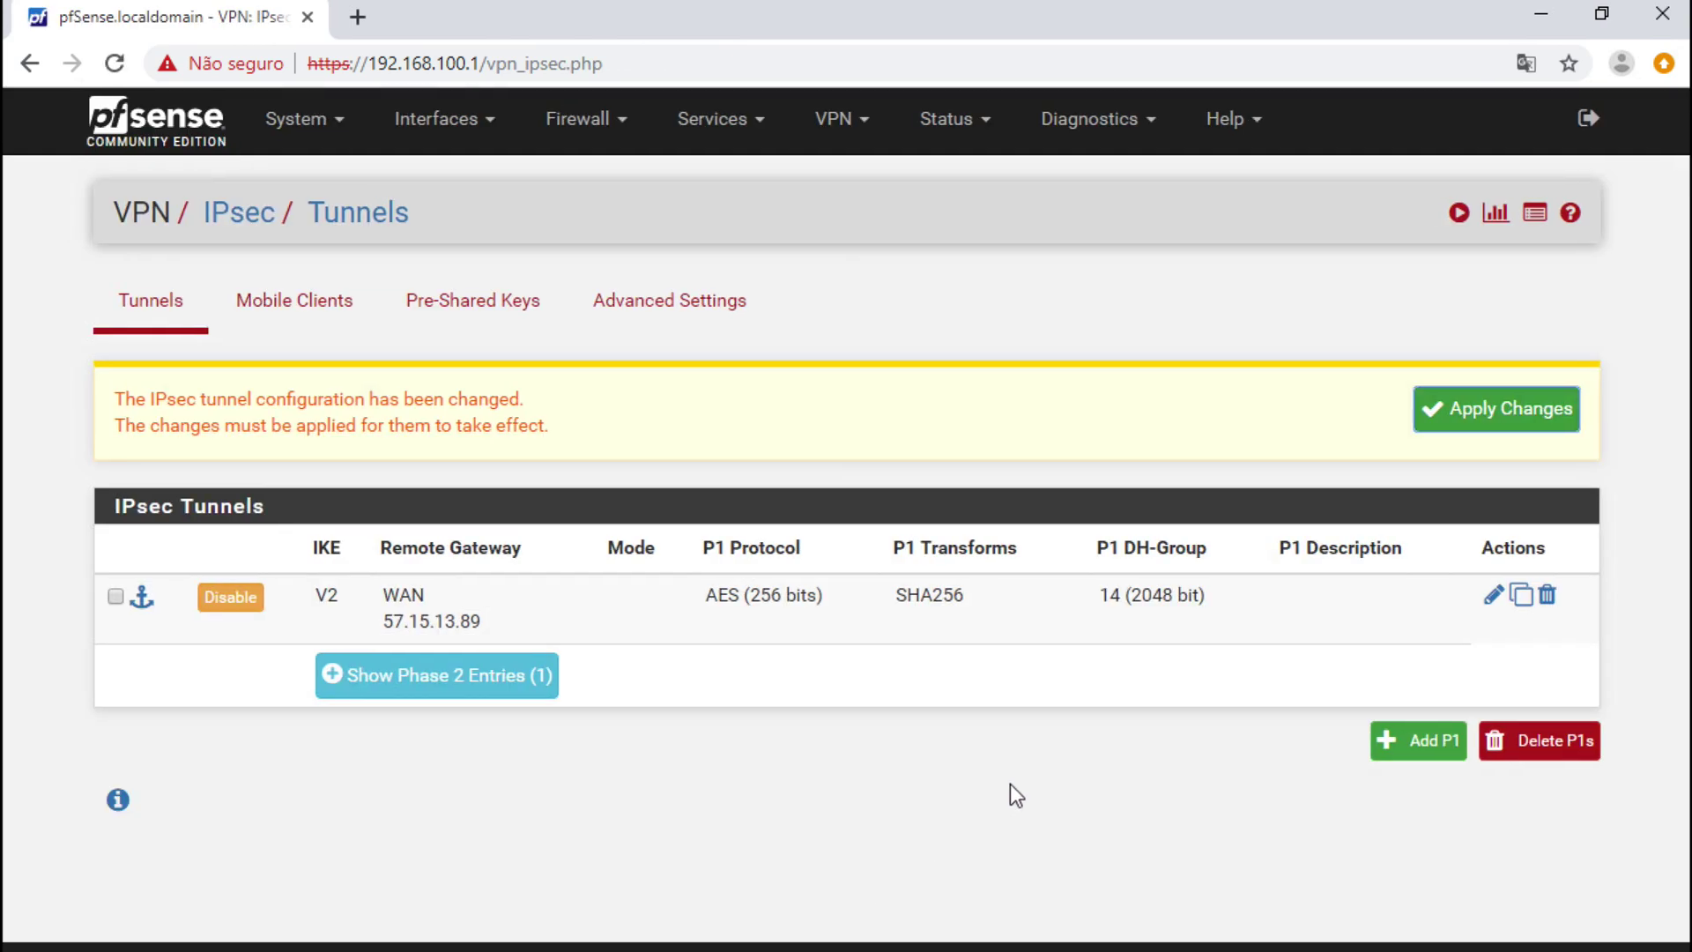
{"action": "left_click", "coordinate": [1481, 414]}
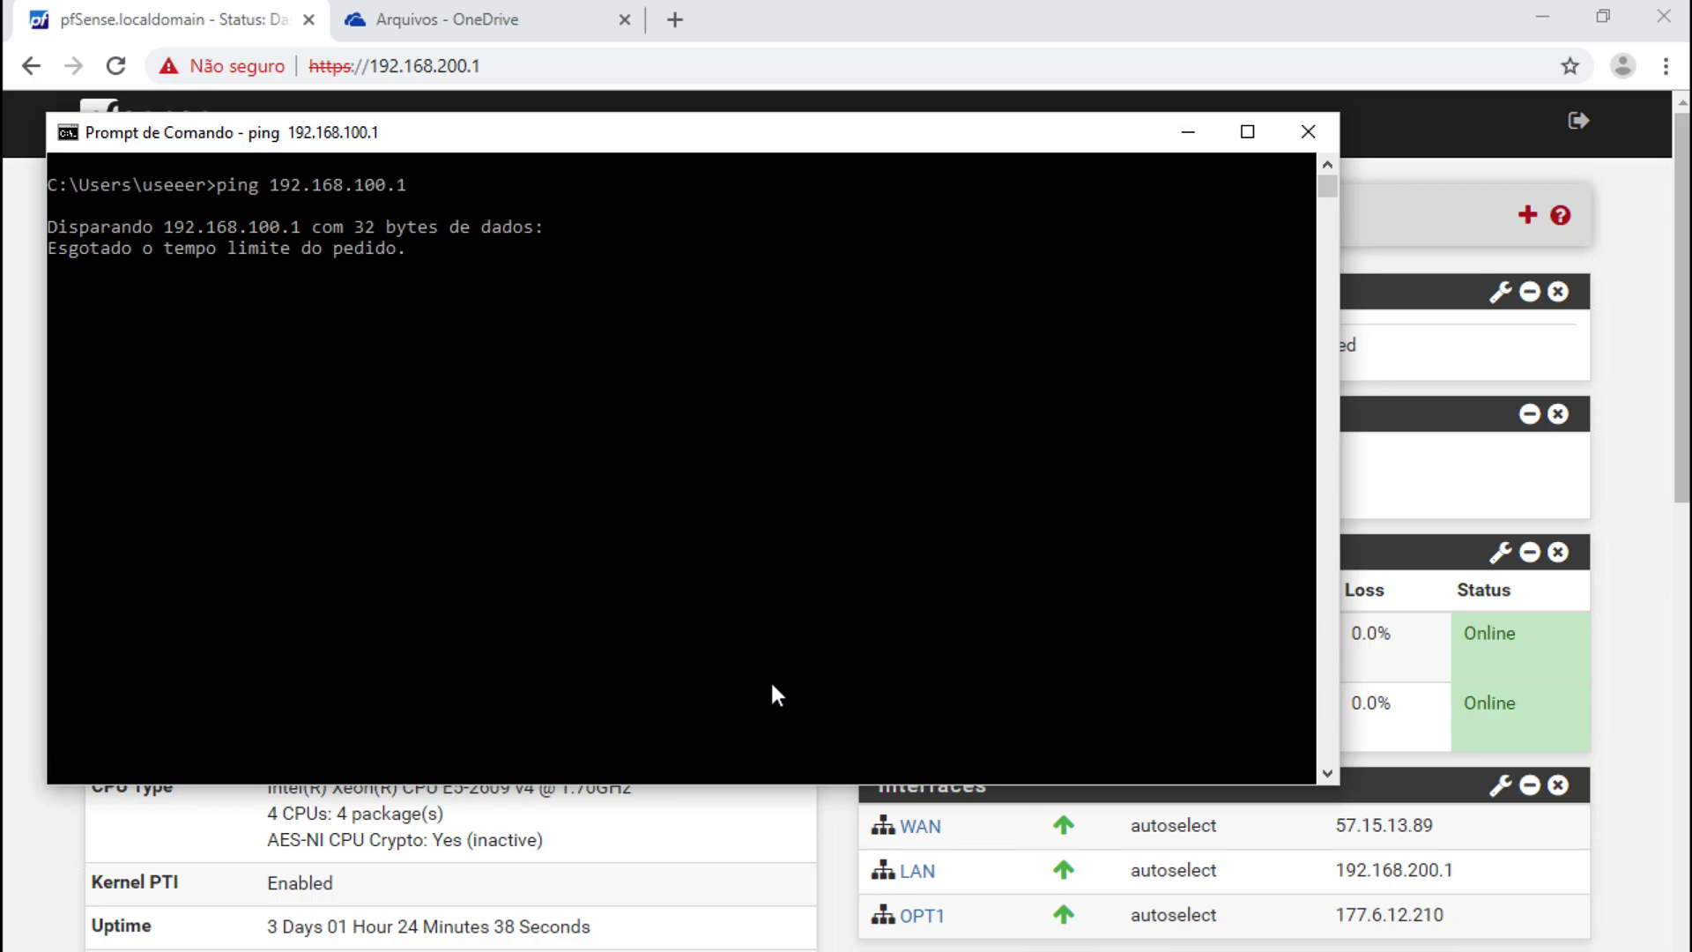
- Stop the ping, retry against 192.168.100.101, which also times out, and return to pfSense
{"action": "key", "text": "ctrl+c"}
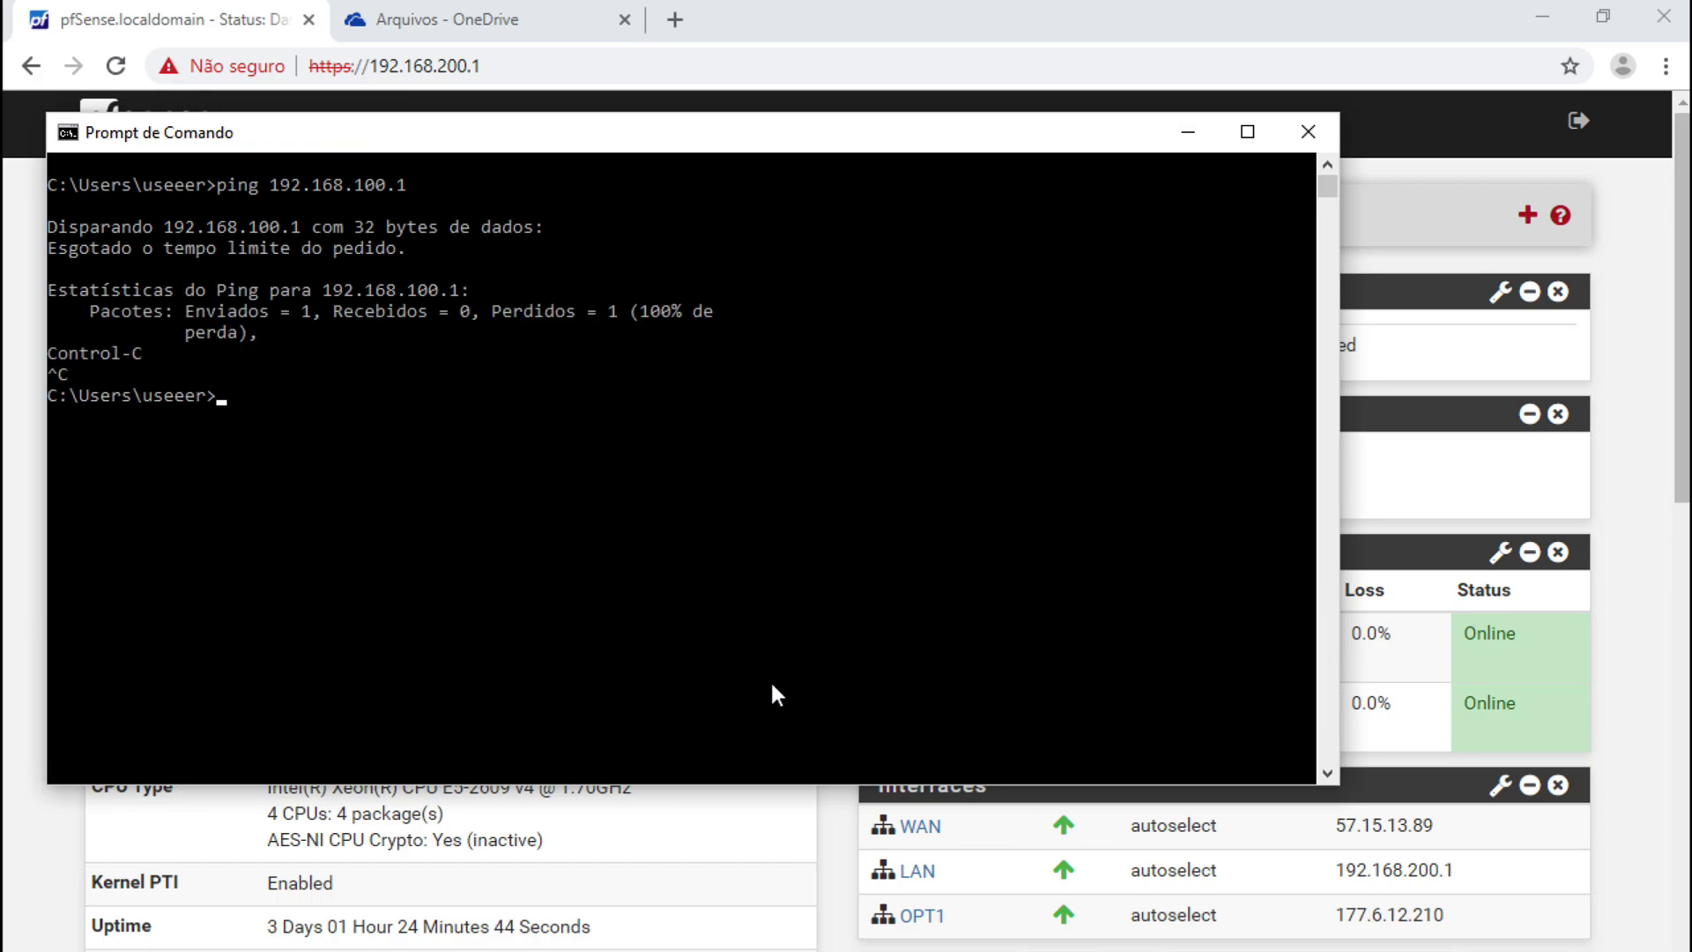
{"action": "key", "text": "Up"}
{"action": "key", "text": "BackSpace"}
{"action": "type", "text": "101"}
{"action": "key", "text": "Return"}
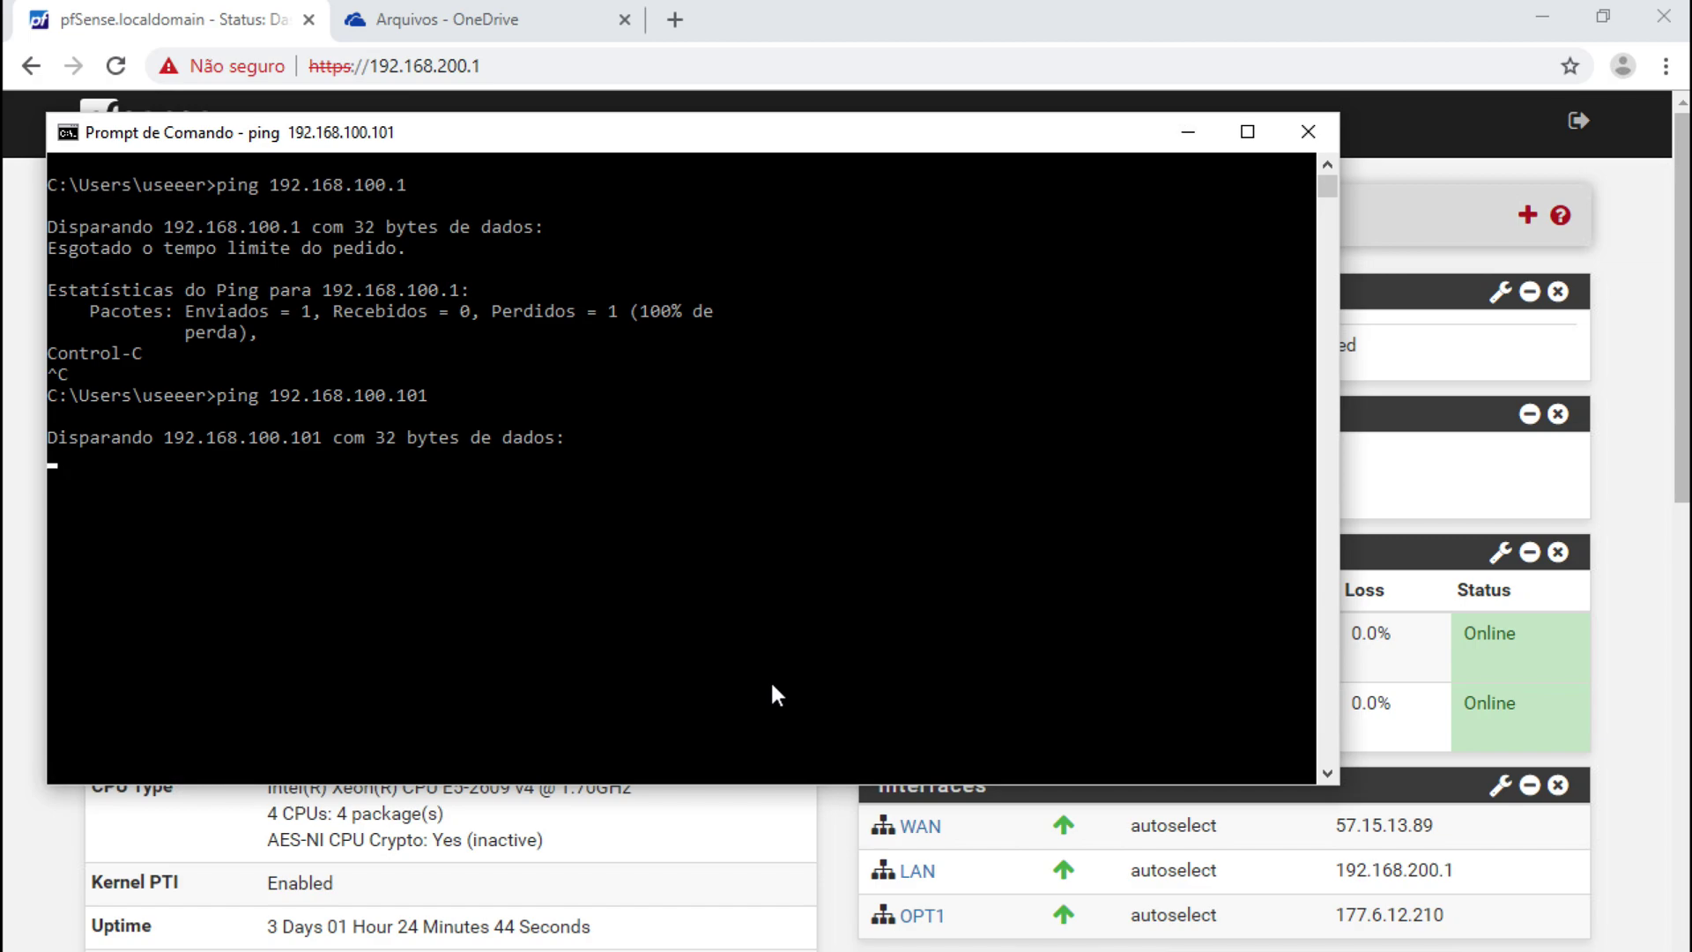
{"action": "key", "text": "ctrl+c"}
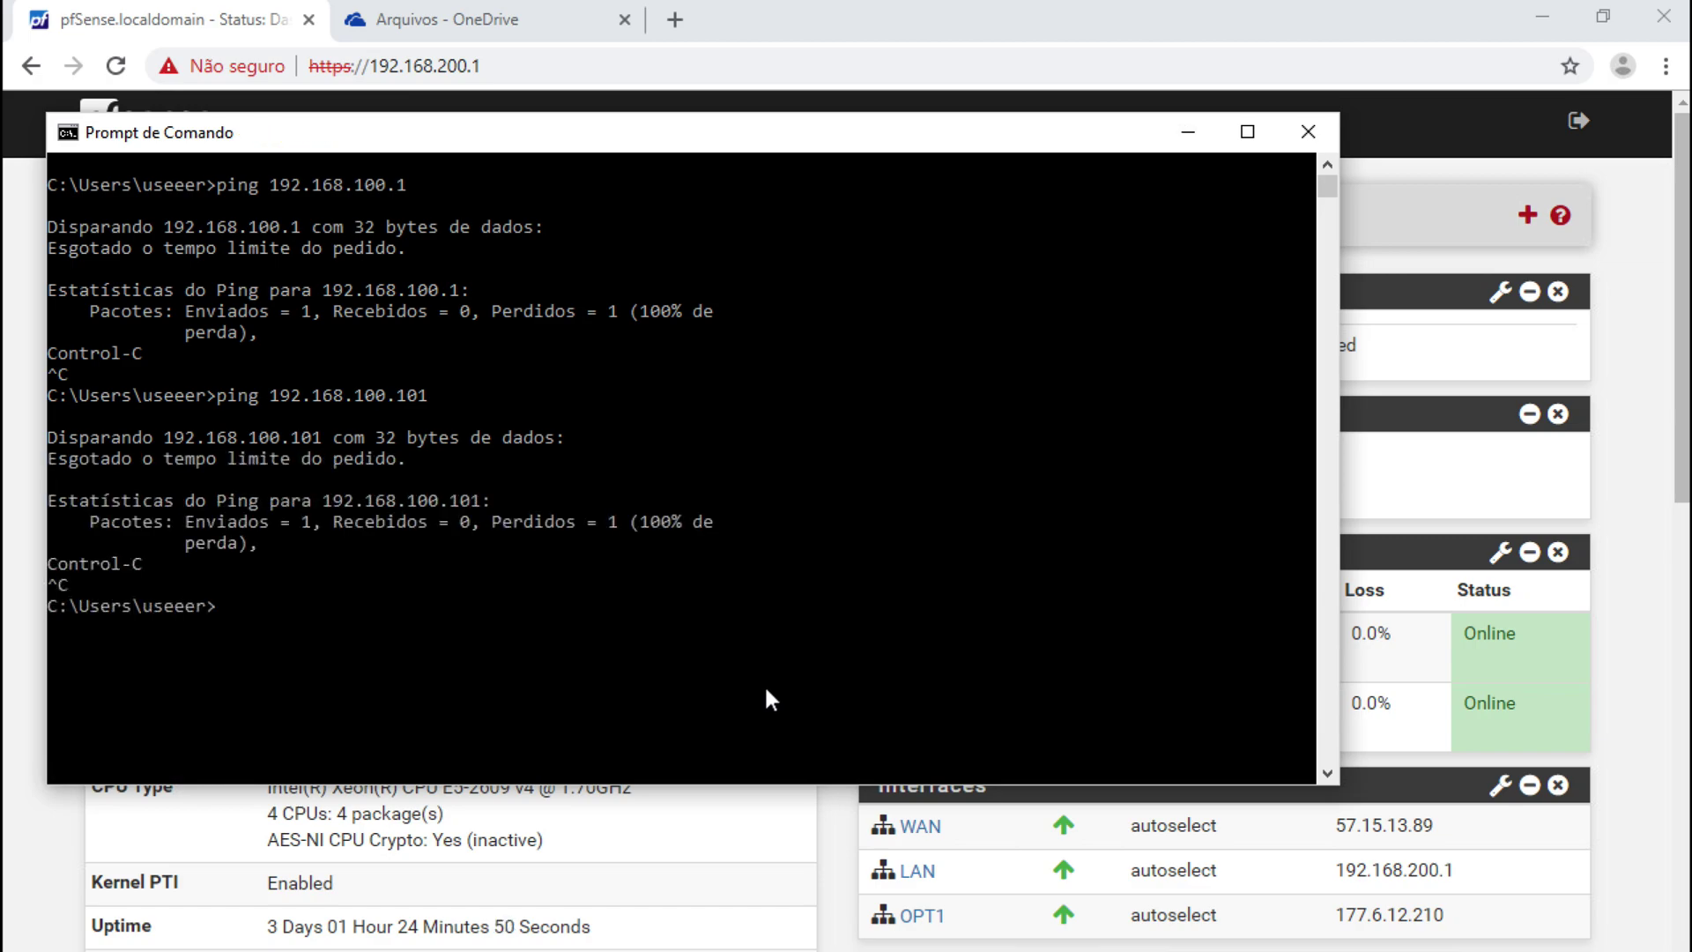
{"action": "left_click", "coordinate": [749, 822]}
- On the second firewall, add a new IKEv2 phase 1 tunnel under VPN > IPsec
{"action": "left_click", "coordinate": [851, 128]}
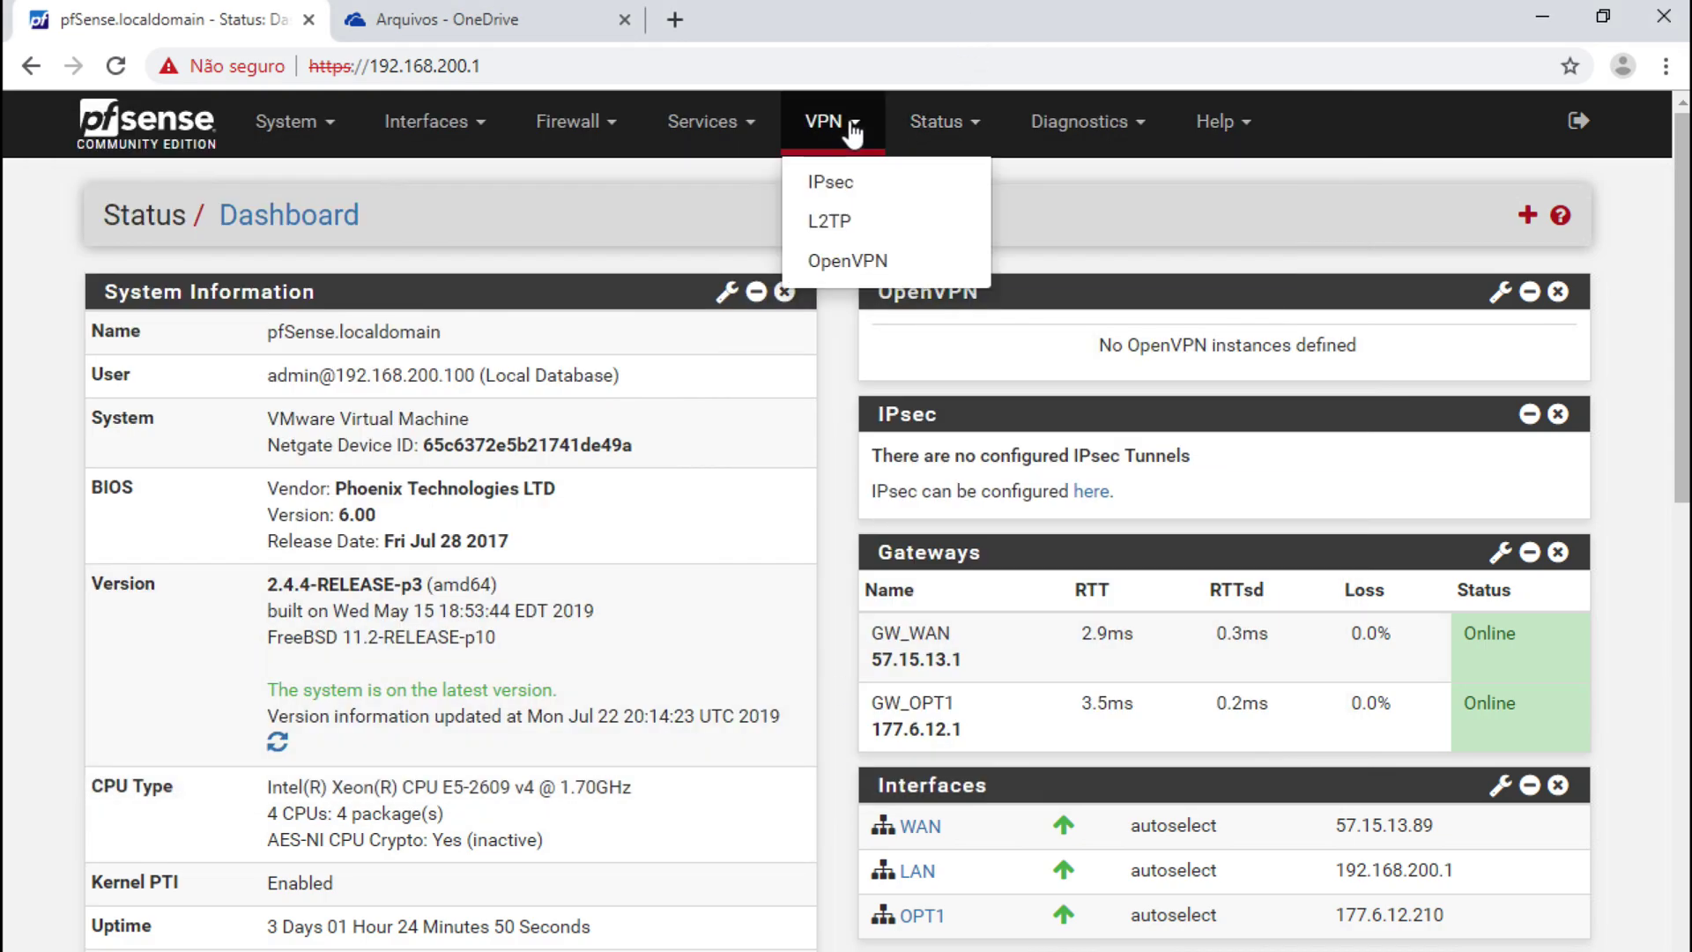
{"action": "left_click", "coordinate": [838, 181]}
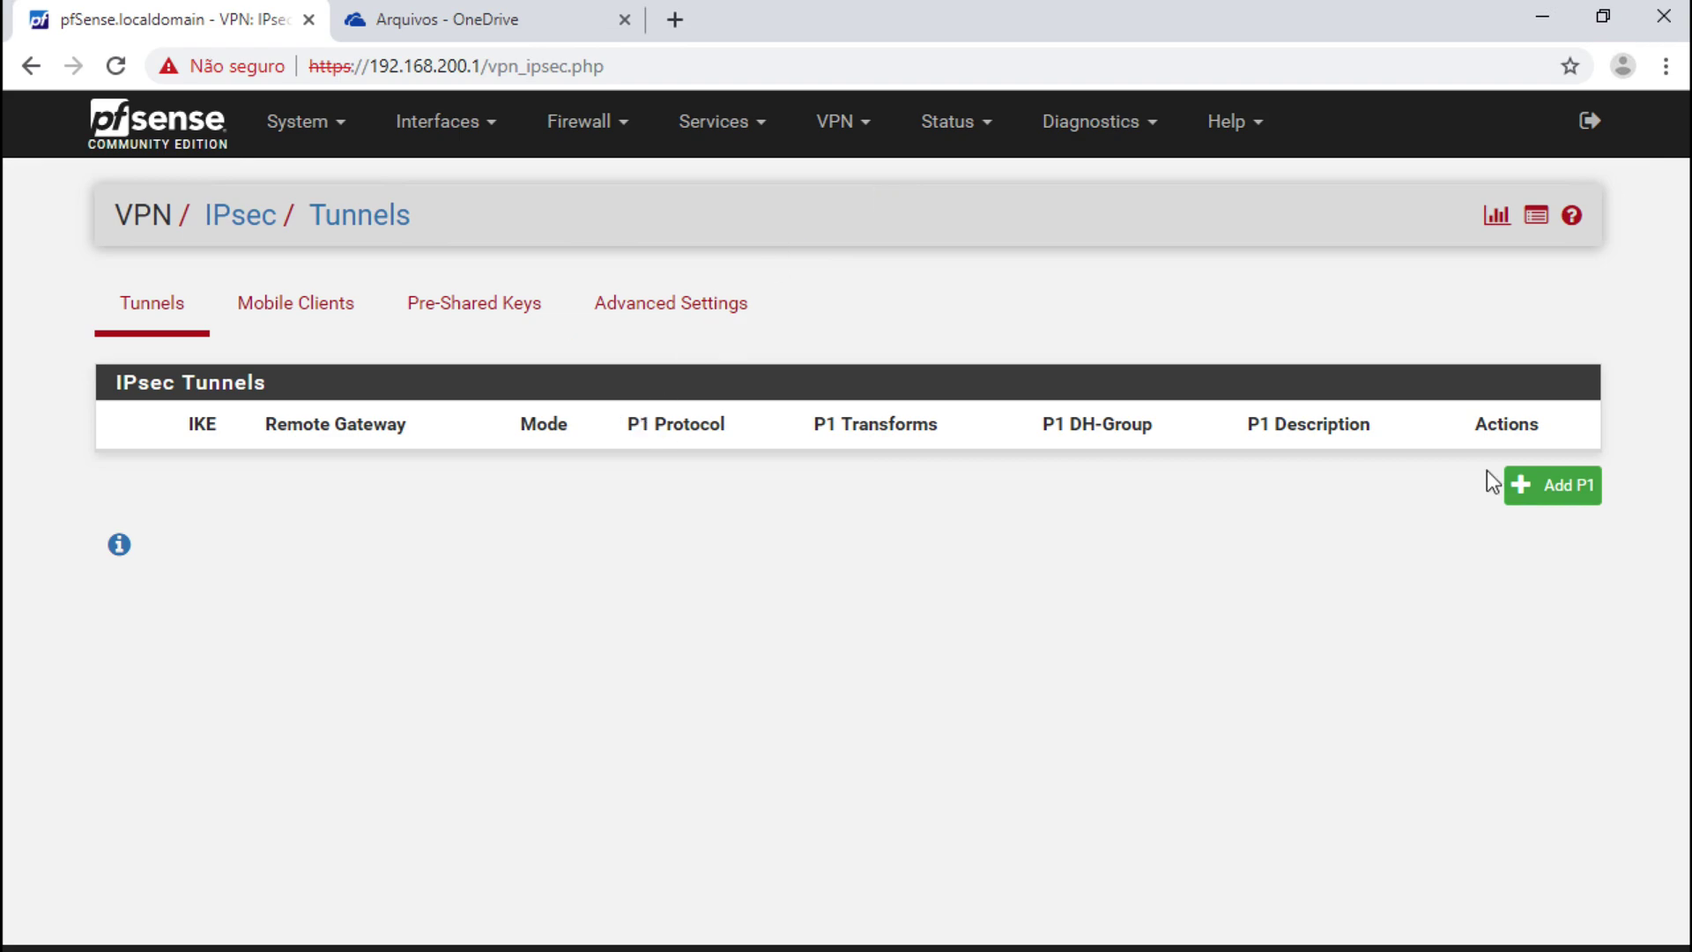
{"action": "left_click", "coordinate": [1509, 492]}
{"action": "left_click", "coordinate": [420, 491]}
{"action": "left_click", "coordinate": [418, 542]}
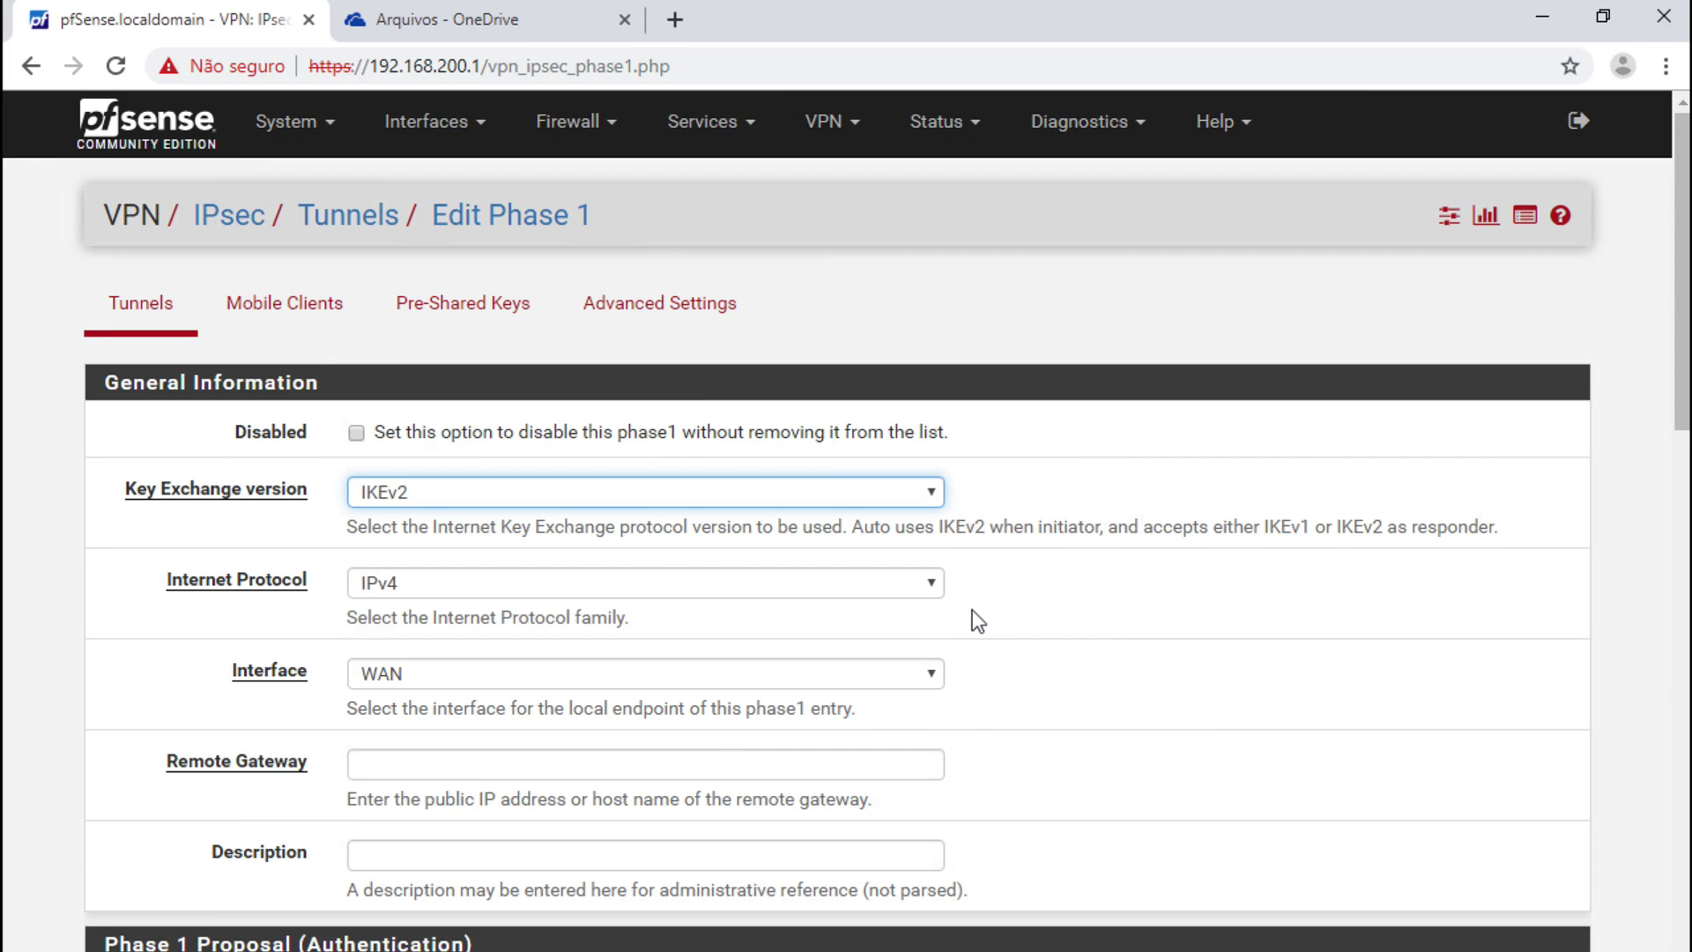
- Enter remote gateway 201.12.199.13 and the saved pre-shared key
{"action": "scroll", "coordinate": [1006, 613], "scroll_direction": "down", "scroll_amount": 2}
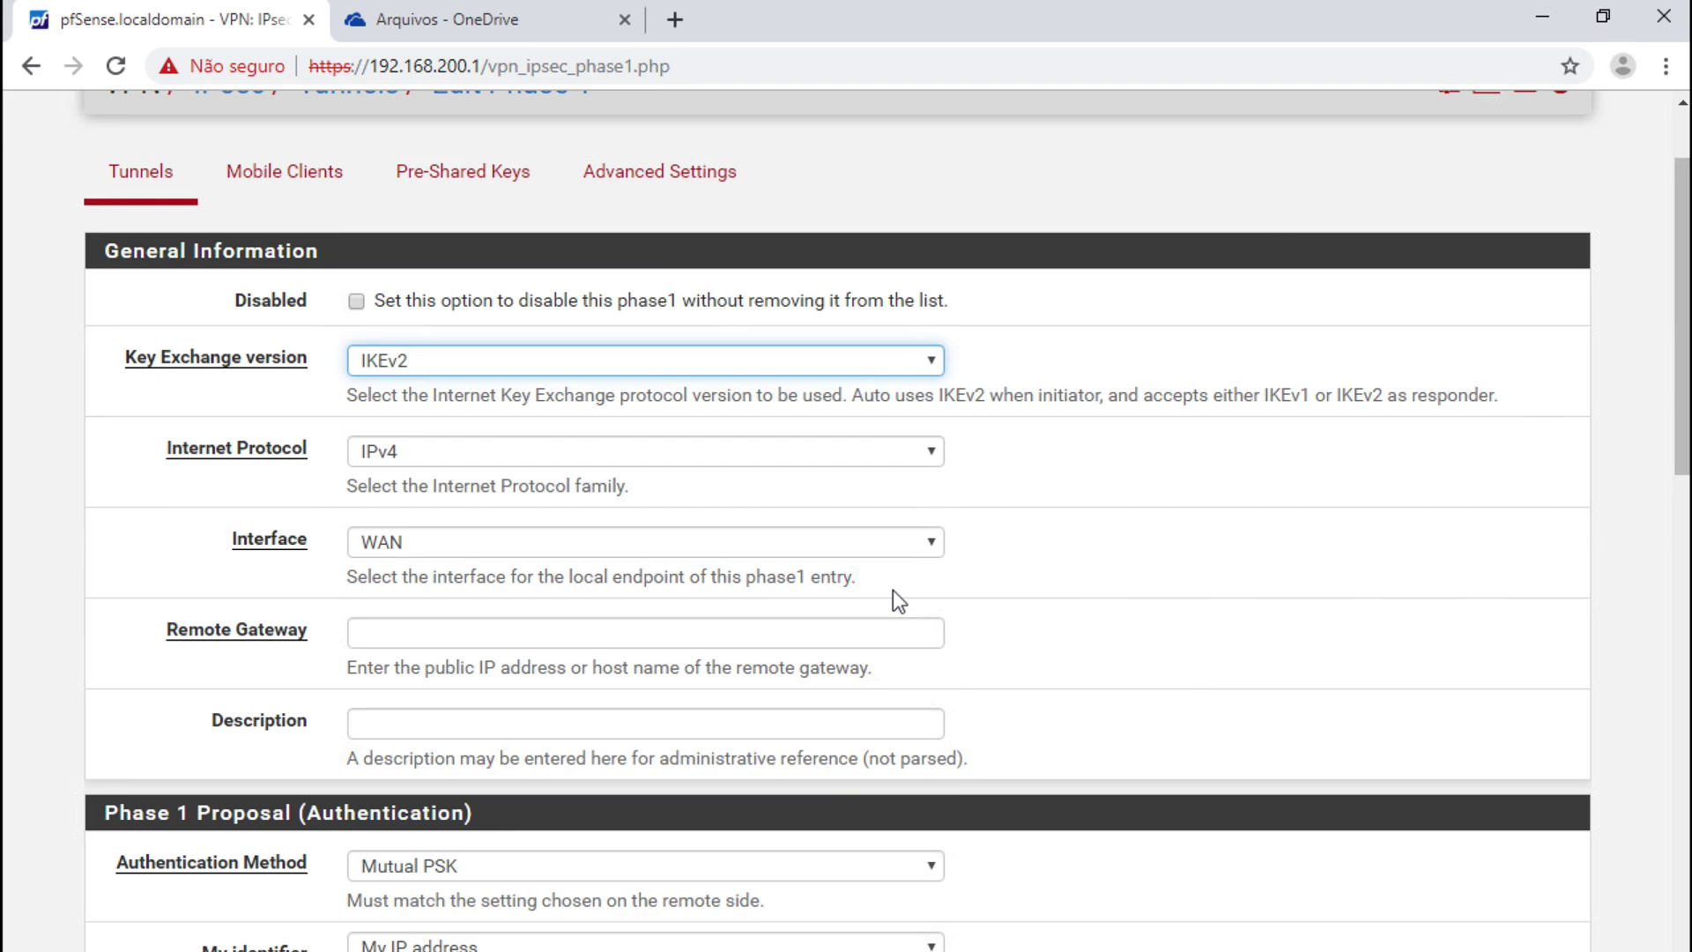
{"action": "left_click", "coordinate": [467, 623]}
{"action": "key", "text": "ctrl+v"}
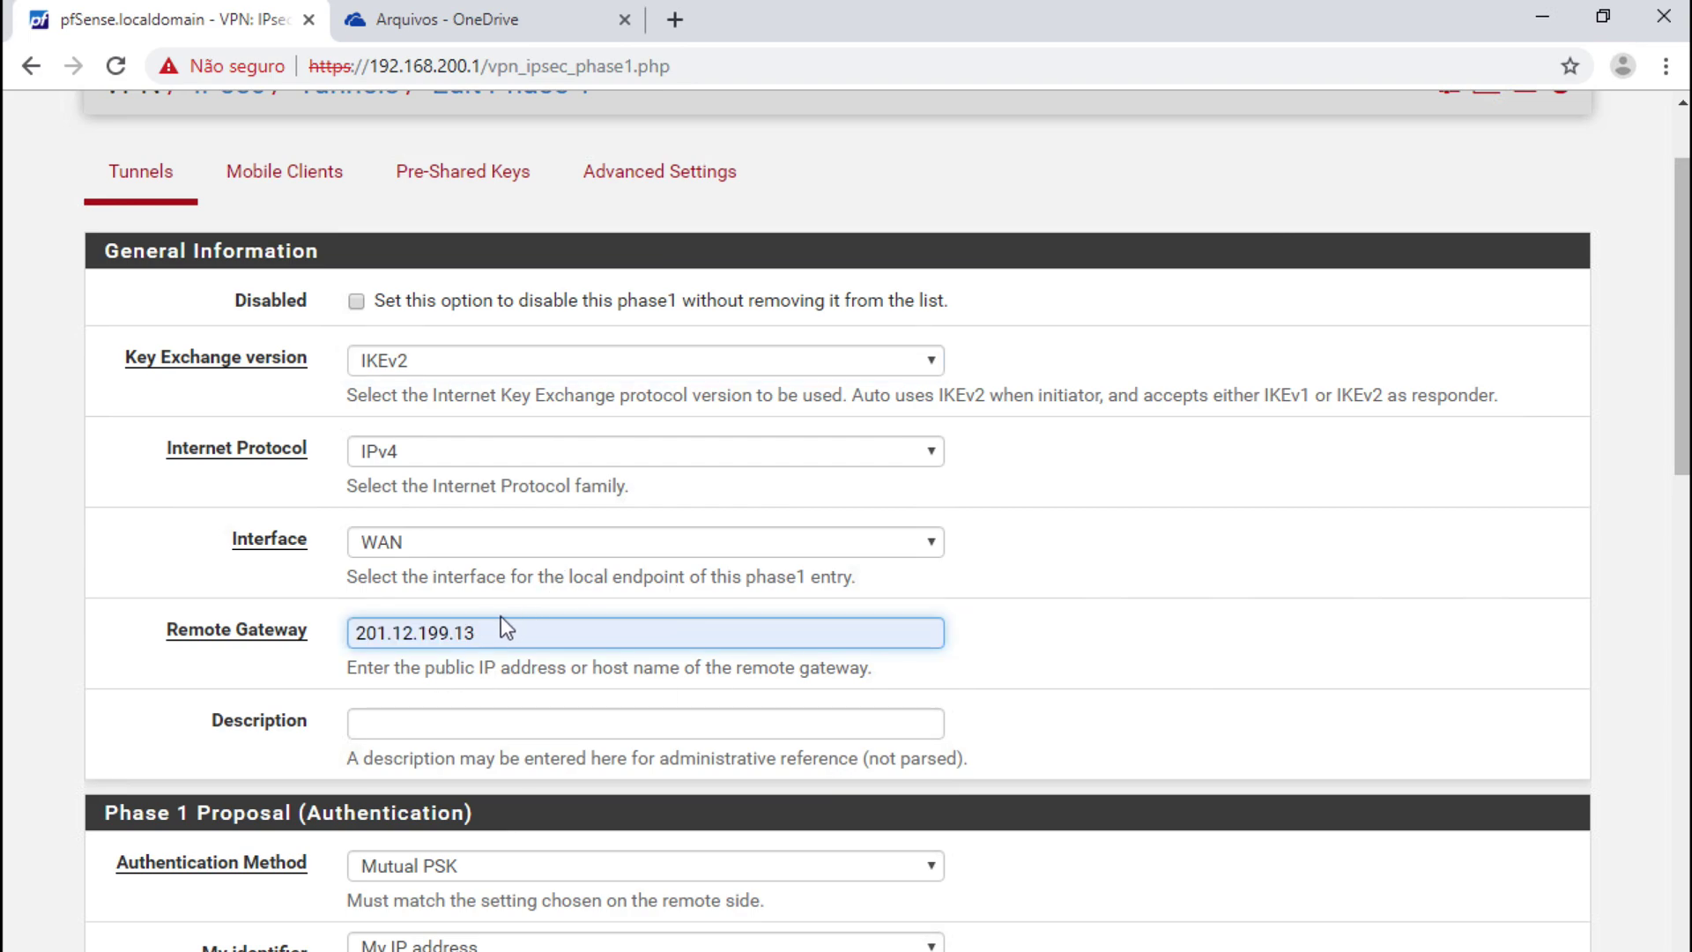
{"action": "scroll", "coordinate": [1079, 656], "scroll_direction": "down", "scroll_amount": 3}
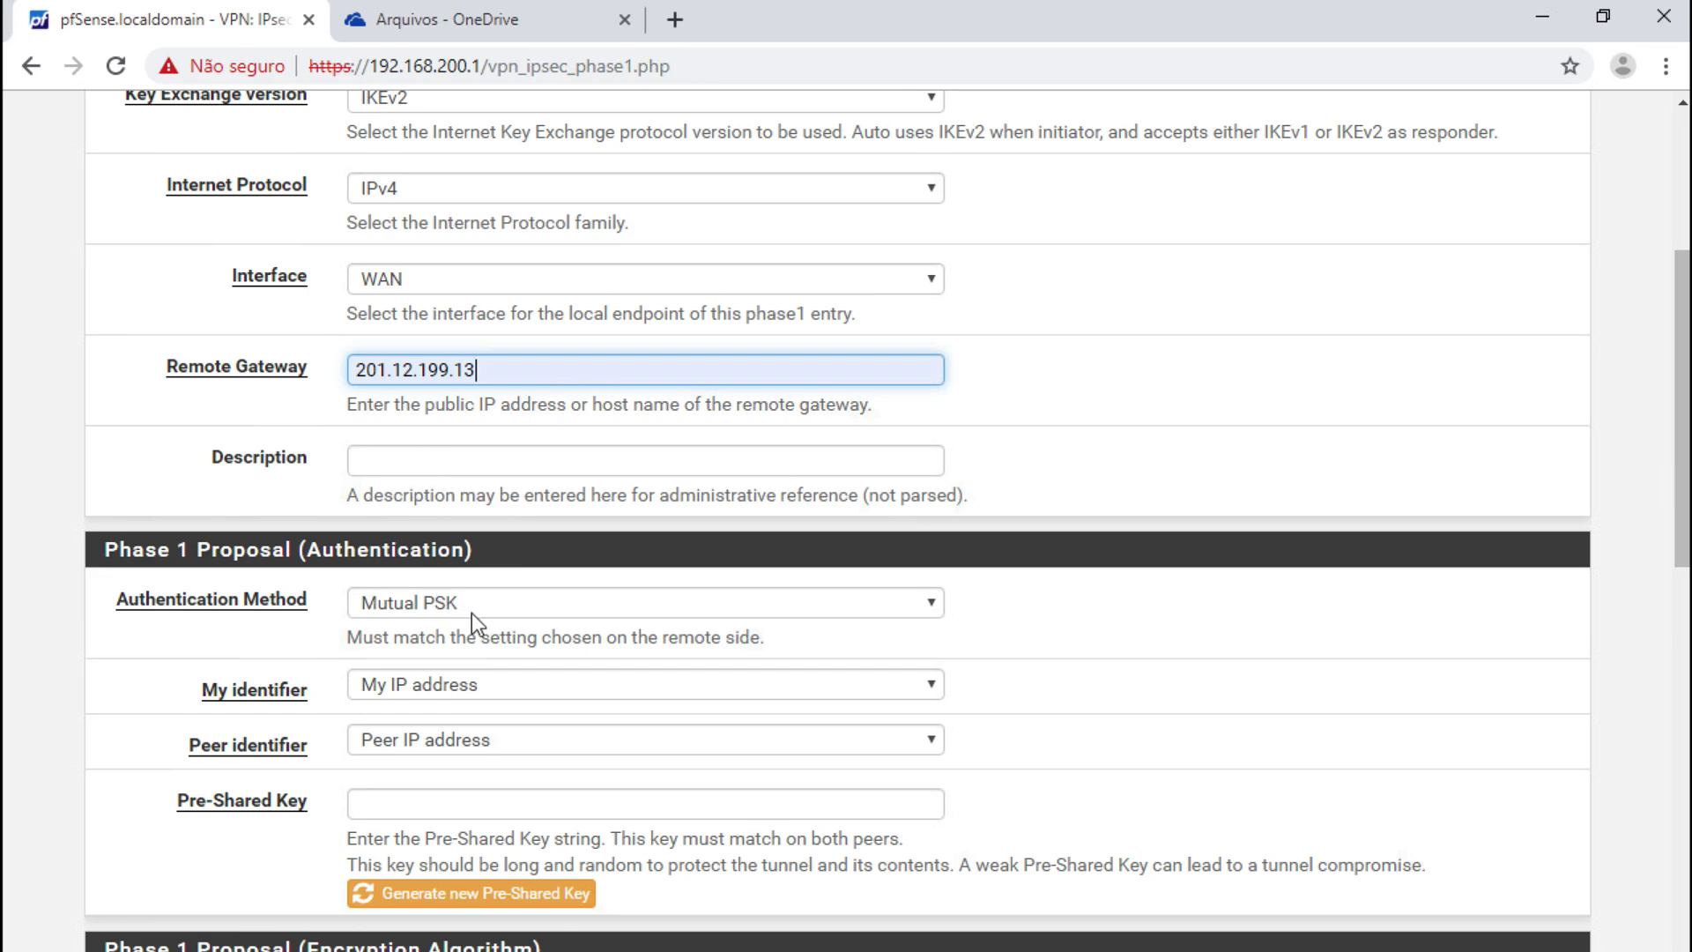
{"action": "scroll", "coordinate": [487, 701], "scroll_direction": "down", "scroll_amount": 1}
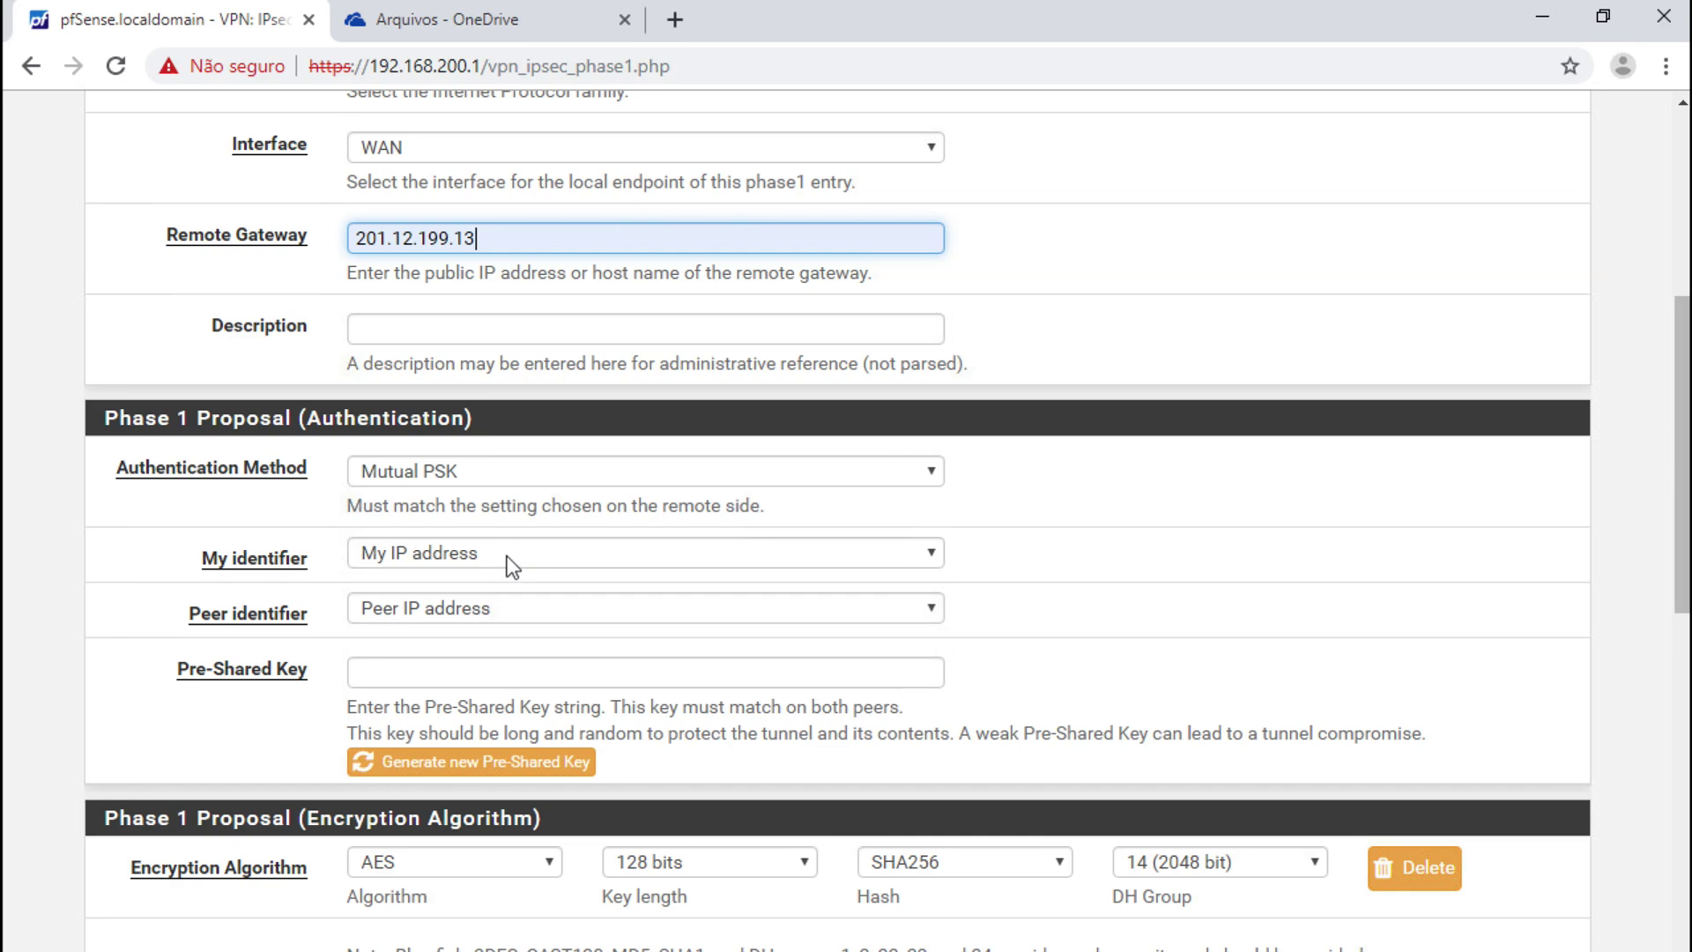
{"action": "left_click", "coordinate": [616, 682]}
{"action": "left_click", "coordinate": [540, 718]}
- Set the AES key length to 256 bits and save the phase 1 tunnel
{"action": "scroll", "coordinate": [1047, 670], "scroll_direction": "down", "scroll_amount": 1}
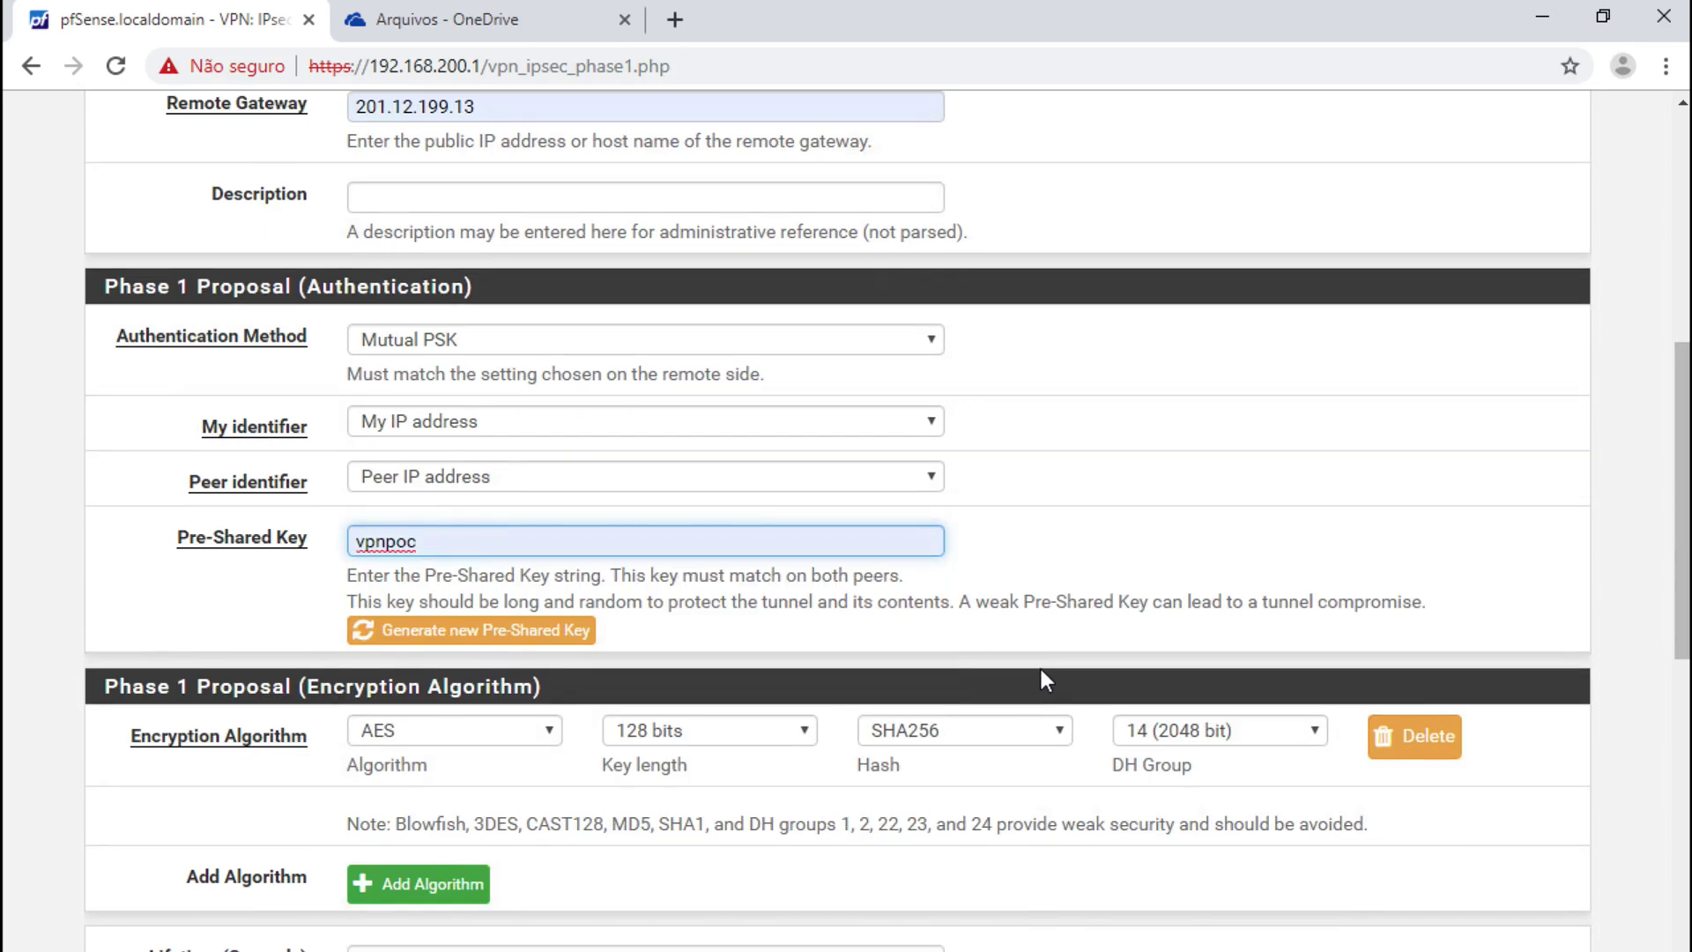
{"action": "left_click", "coordinate": [766, 732]}
{"action": "left_click", "coordinate": [737, 768]}
{"action": "scroll", "coordinate": [755, 777], "scroll_direction": "down", "scroll_amount": 1}
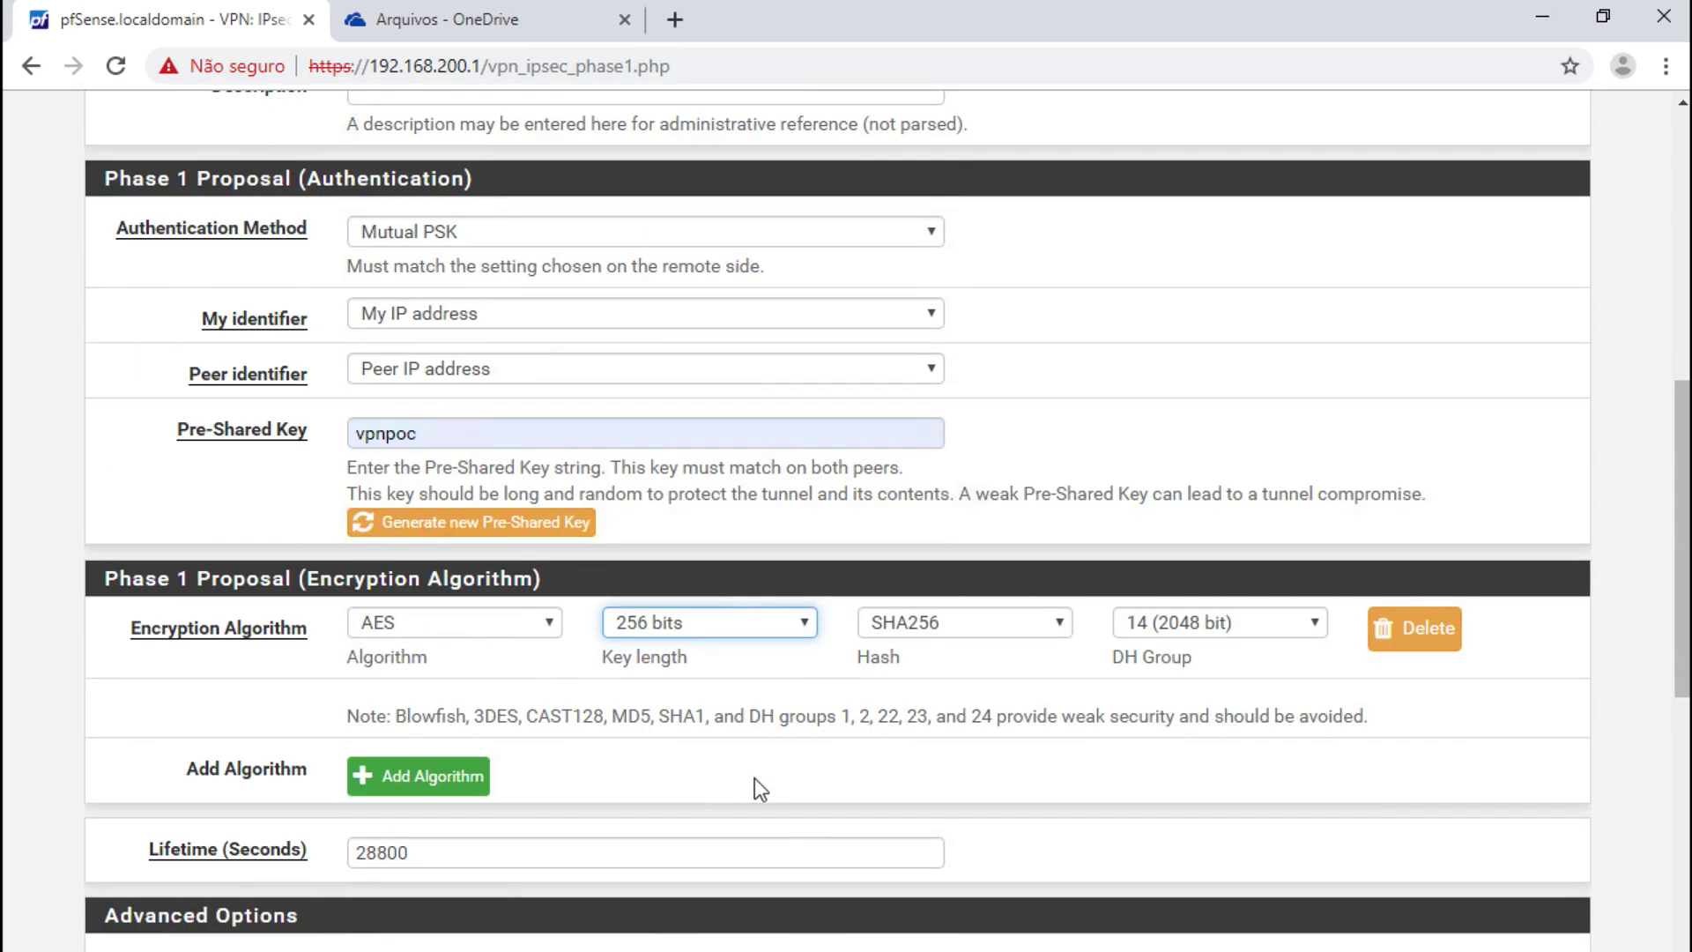
{"action": "scroll", "coordinate": [753, 778], "scroll_direction": "down", "scroll_amount": 2}
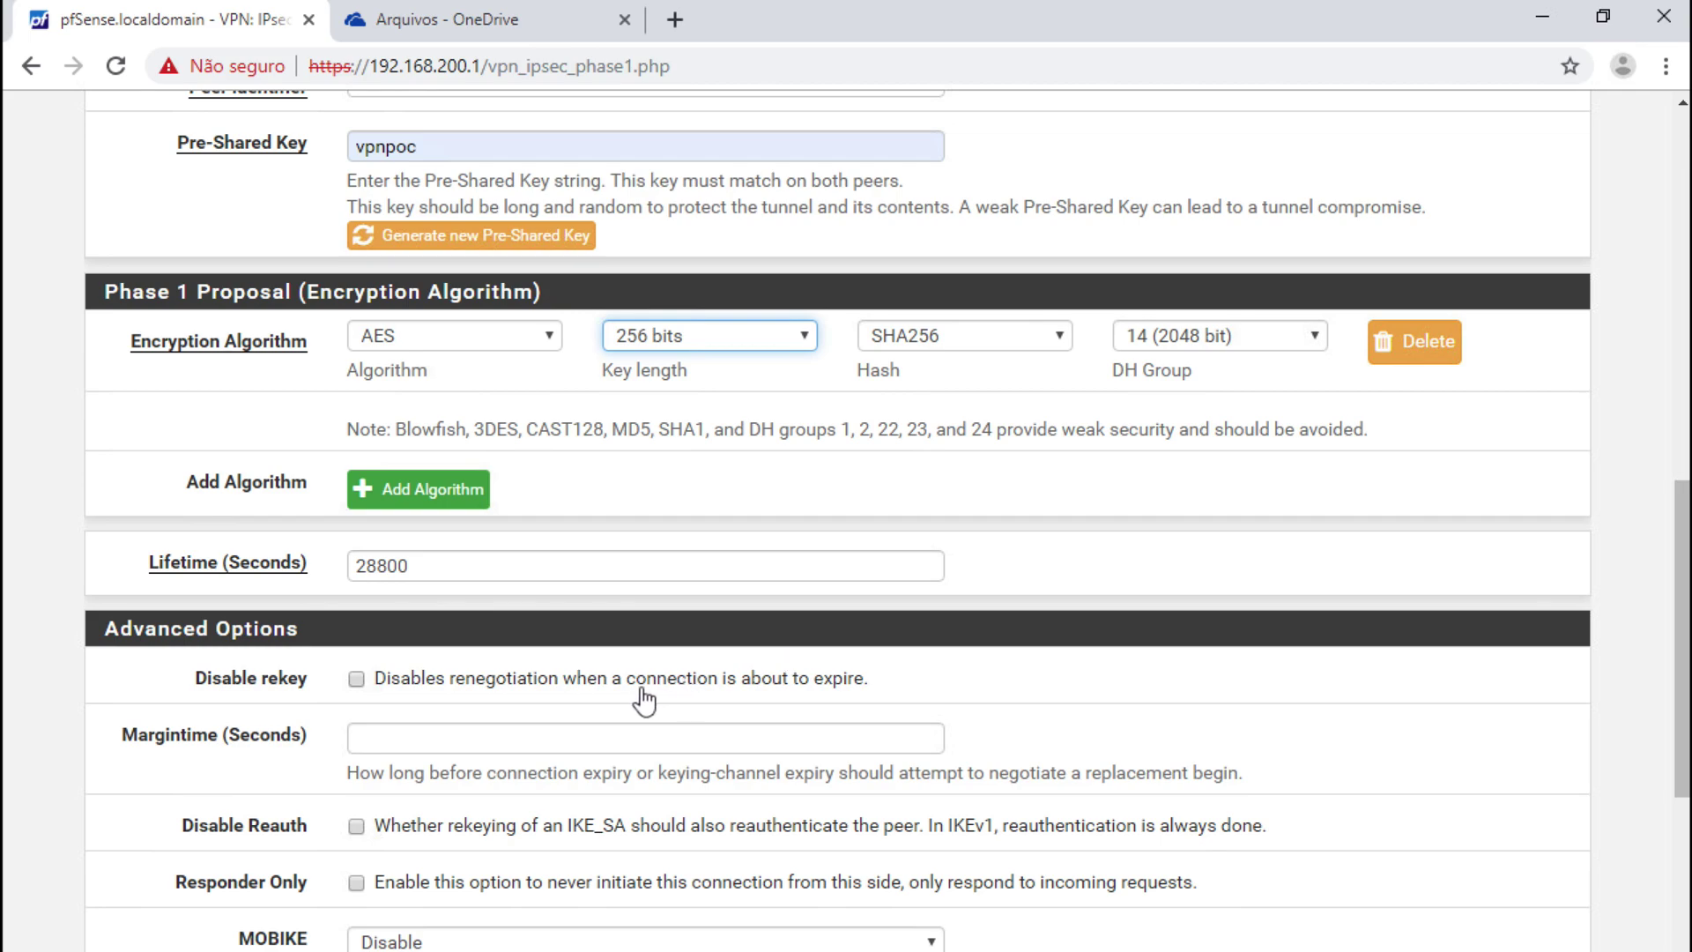
{"action": "scroll", "coordinate": [616, 694], "scroll_direction": "down", "scroll_amount": 2}
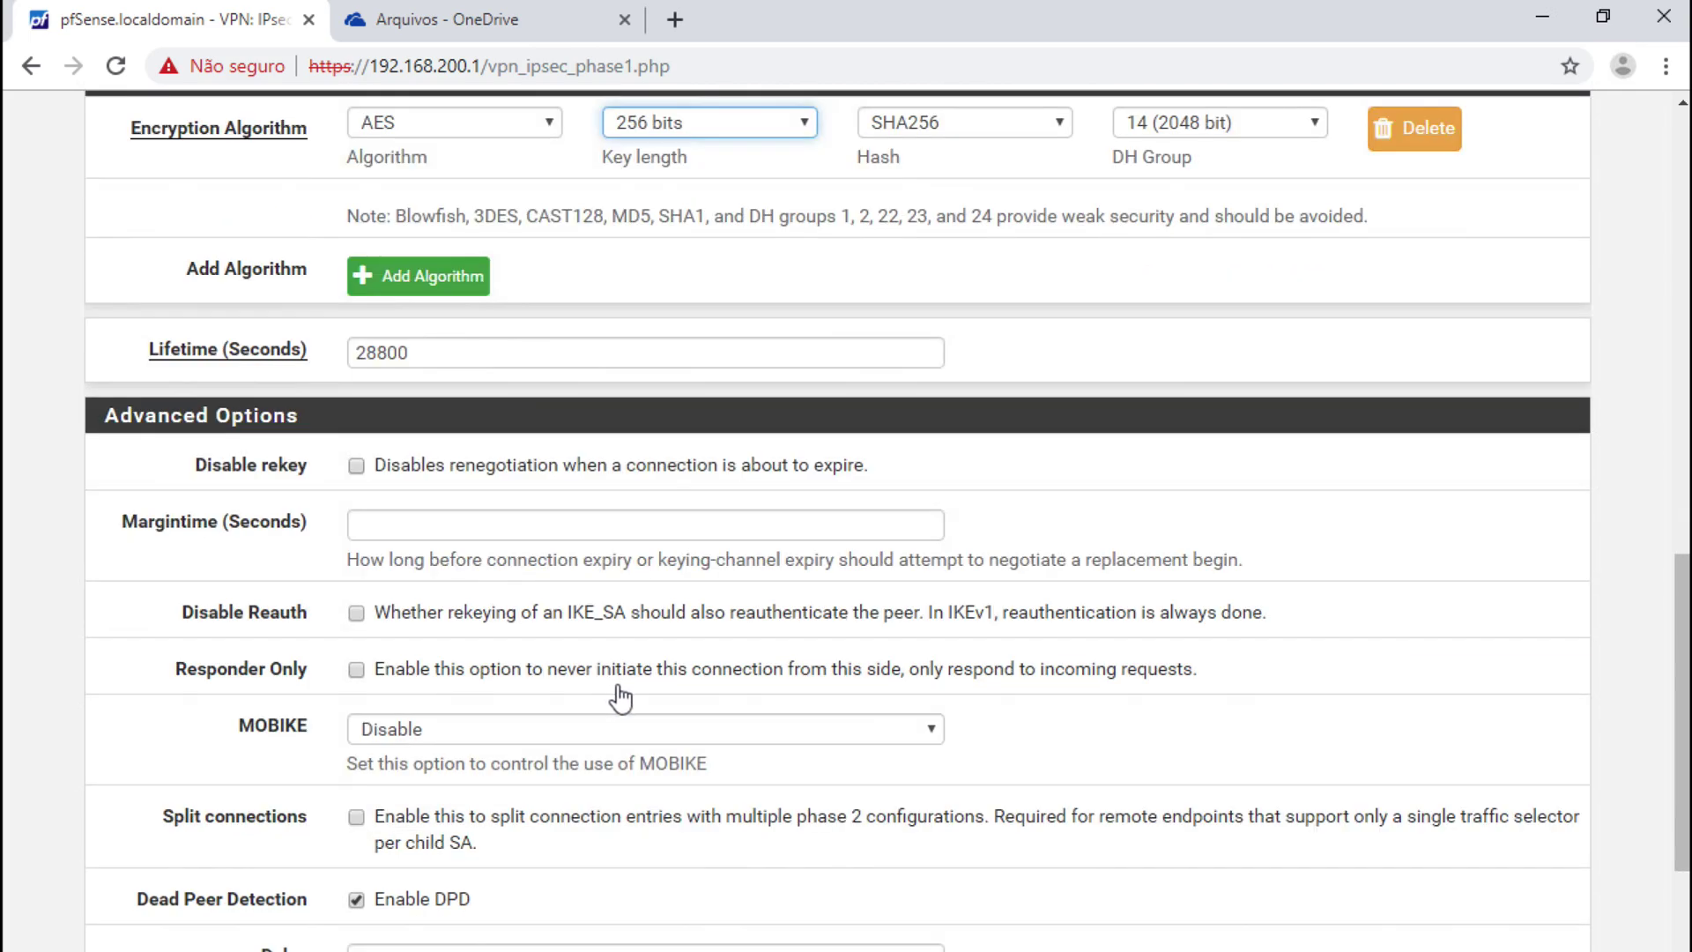
{"action": "scroll", "coordinate": [764, 742], "scroll_direction": "down", "scroll_amount": 2}
{"action": "left_click", "coordinate": [420, 848]}
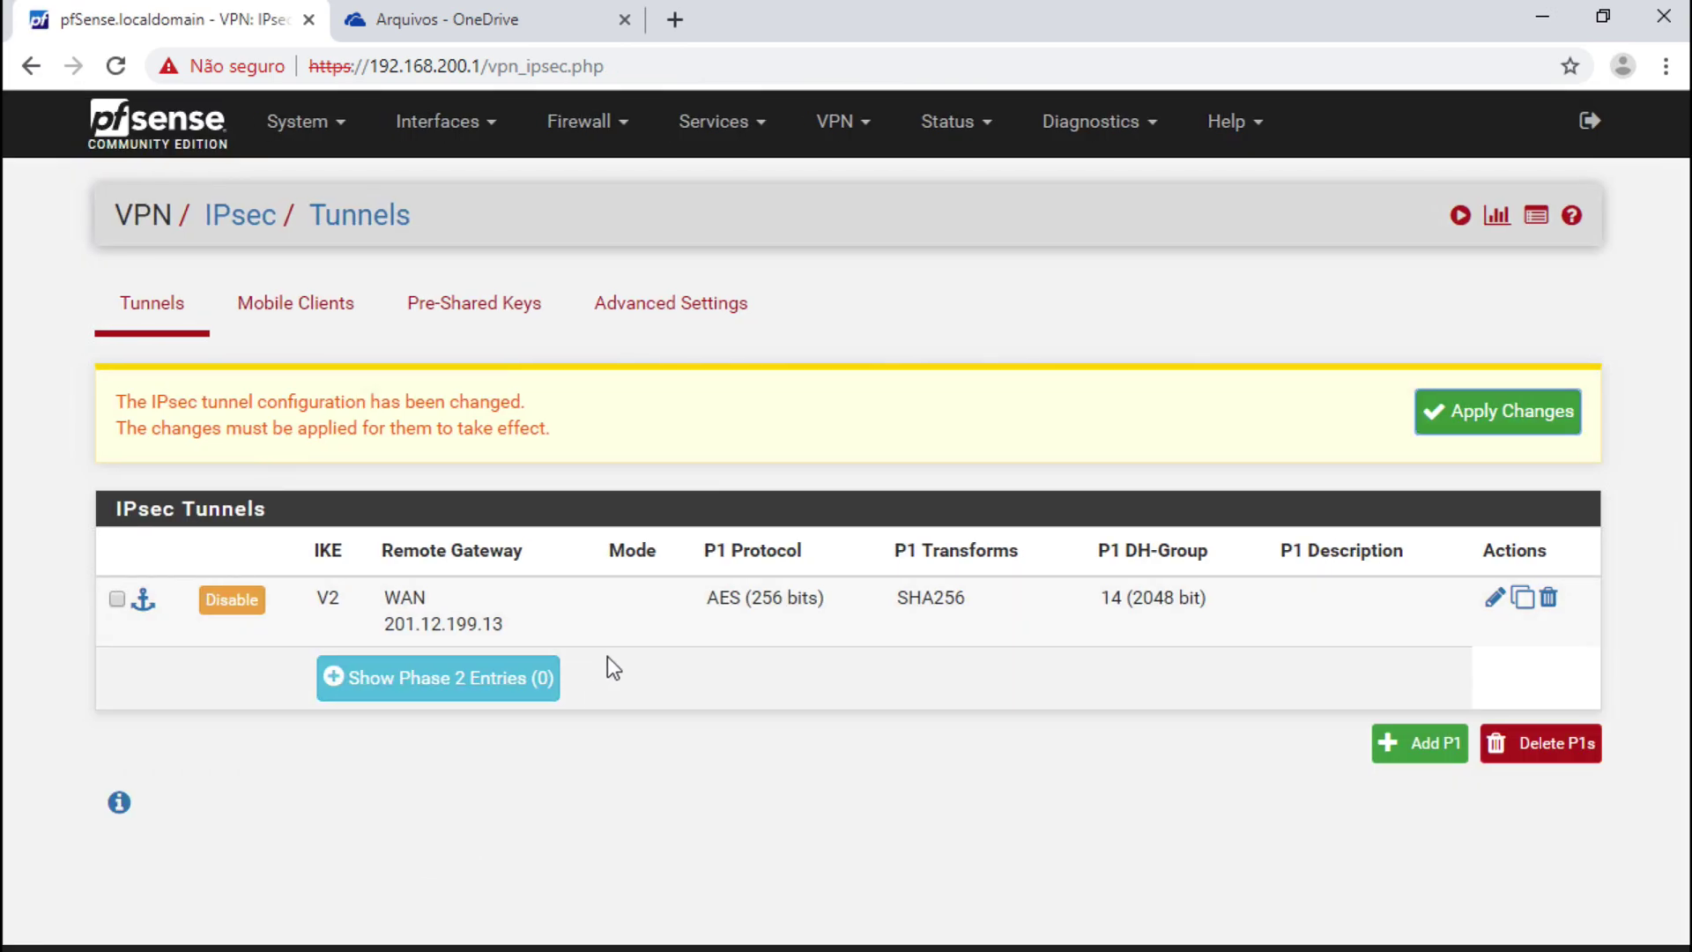
- Add a phase 2 entry to the tunnel with remote network 192.168.100.0/24
{"action": "left_click", "coordinate": [522, 679]}
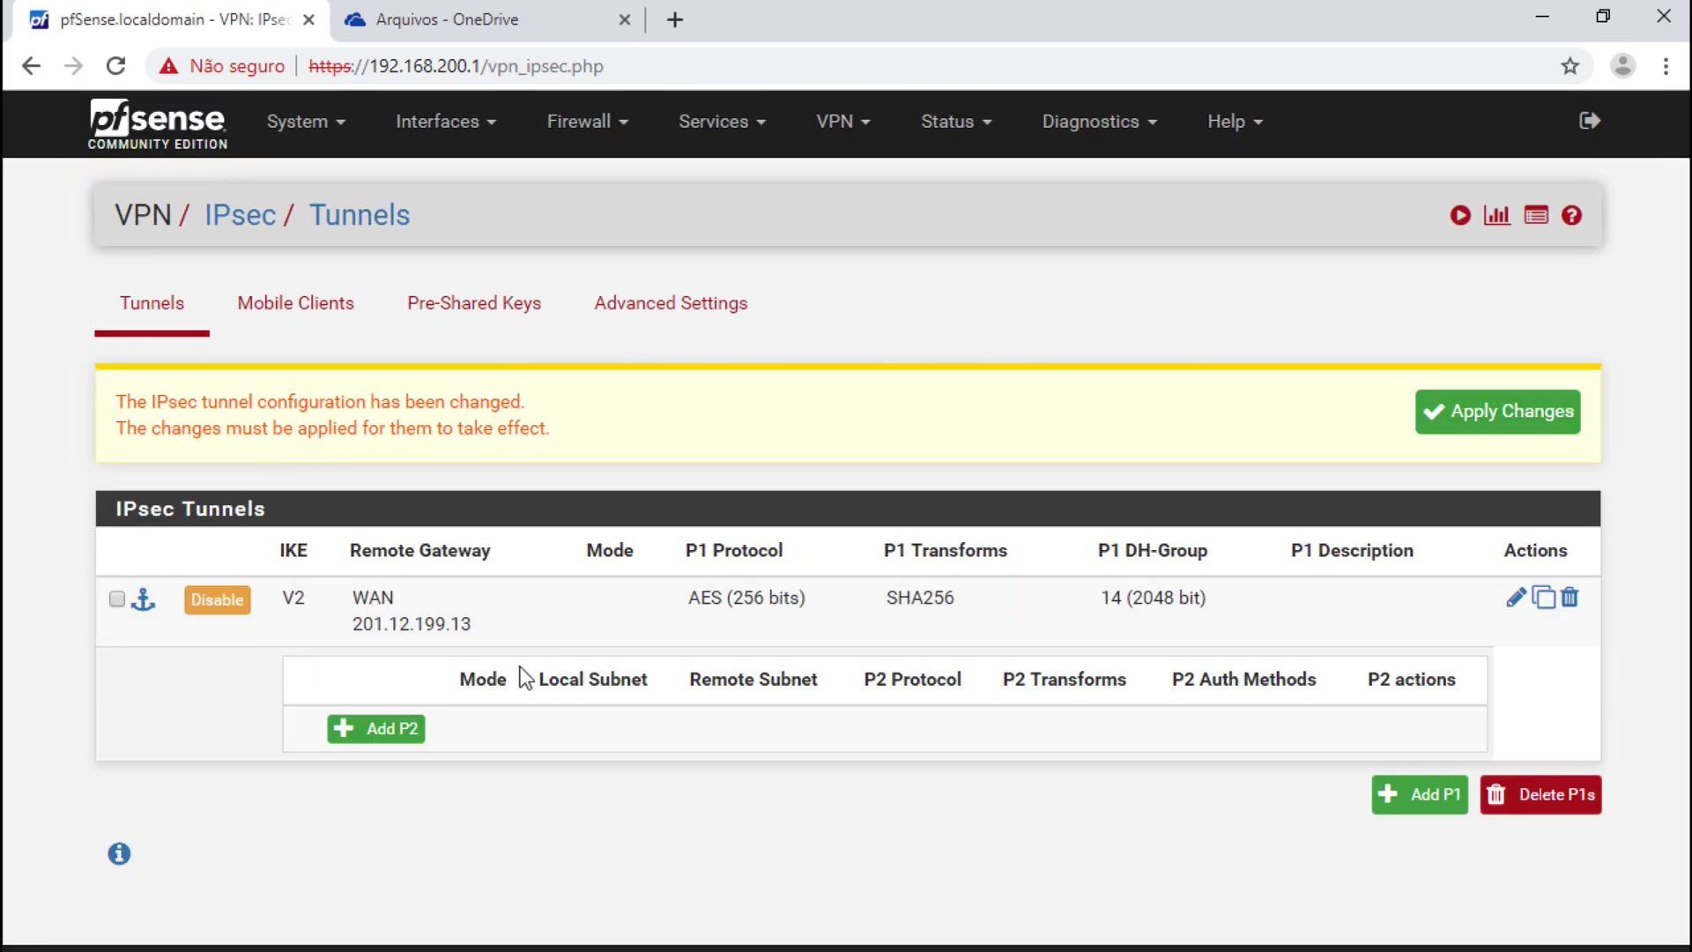
{"action": "left_click", "coordinate": [415, 729]}
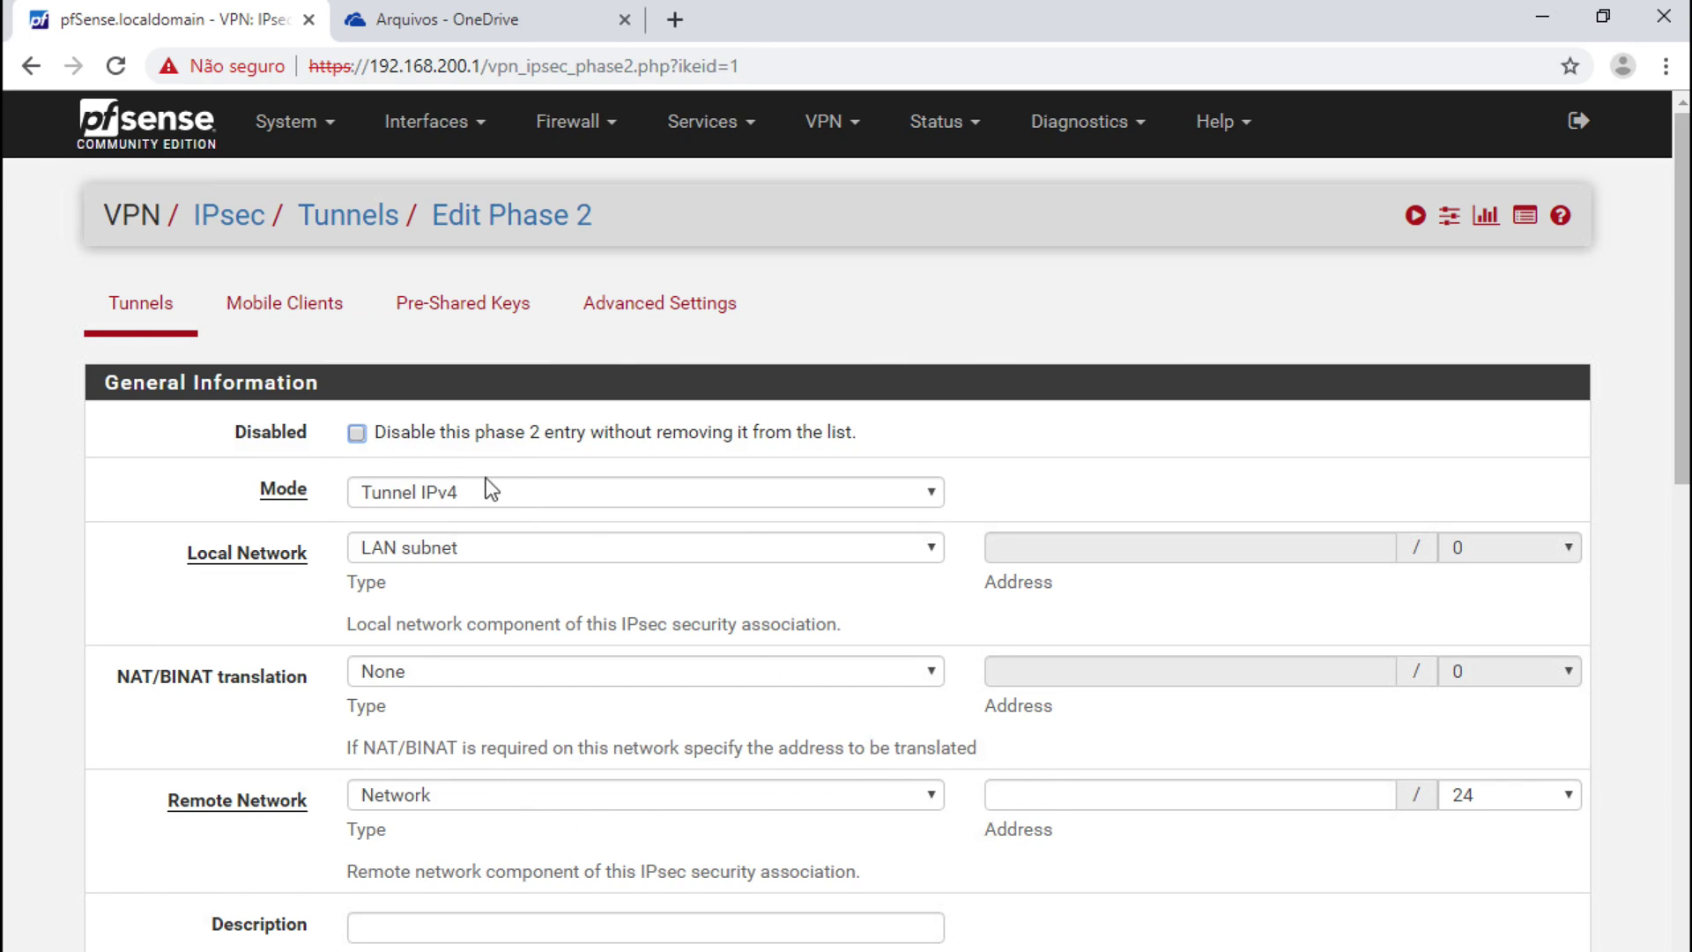
{"action": "left_click", "coordinate": [1083, 802]}
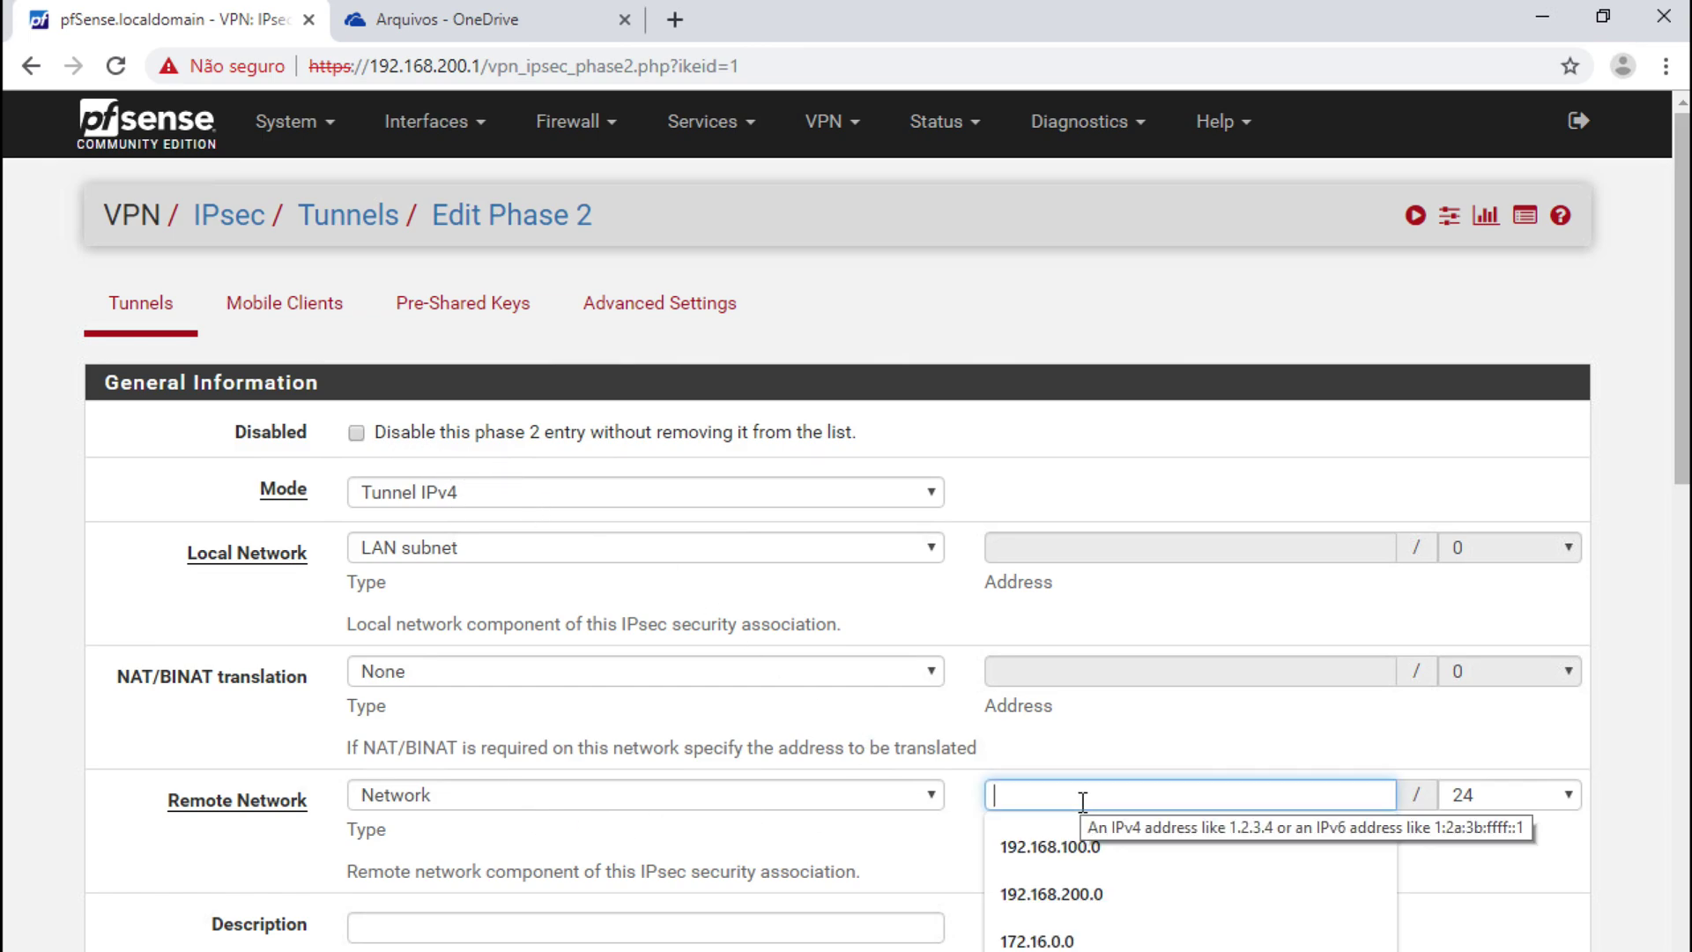
{"action": "left_click", "coordinate": [1084, 846]}
{"action": "scroll", "coordinate": [1023, 855], "scroll_direction": "down", "scroll_amount": 1}
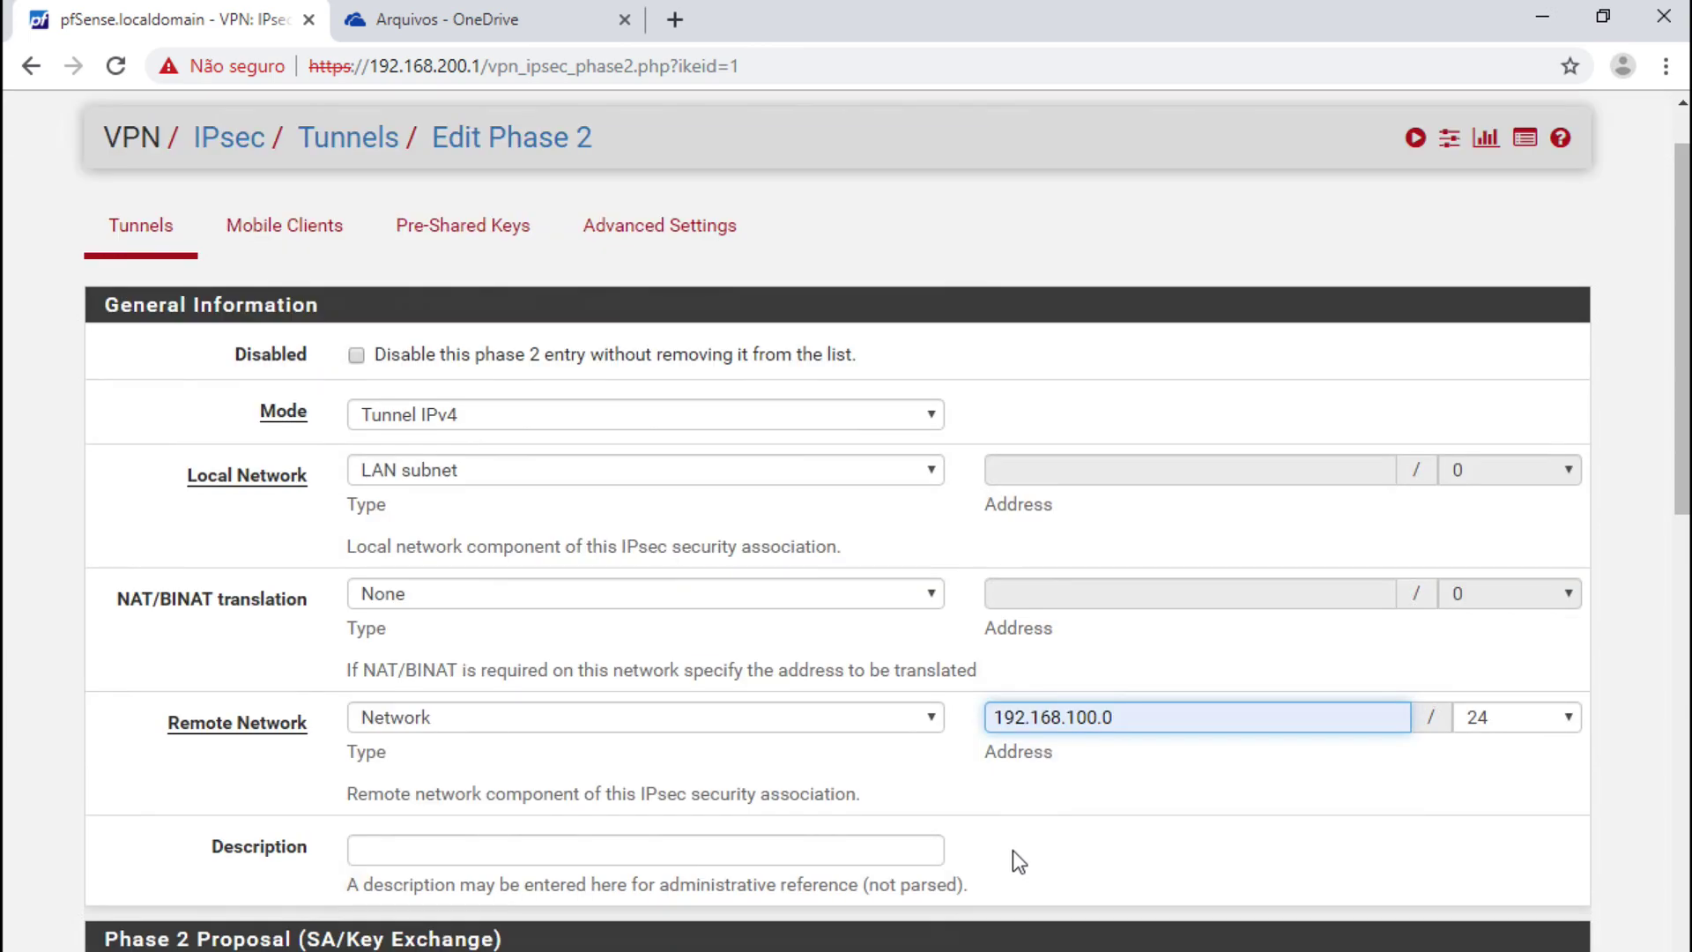
{"action": "scroll", "coordinate": [1013, 849], "scroll_direction": "down", "scroll_amount": 4}
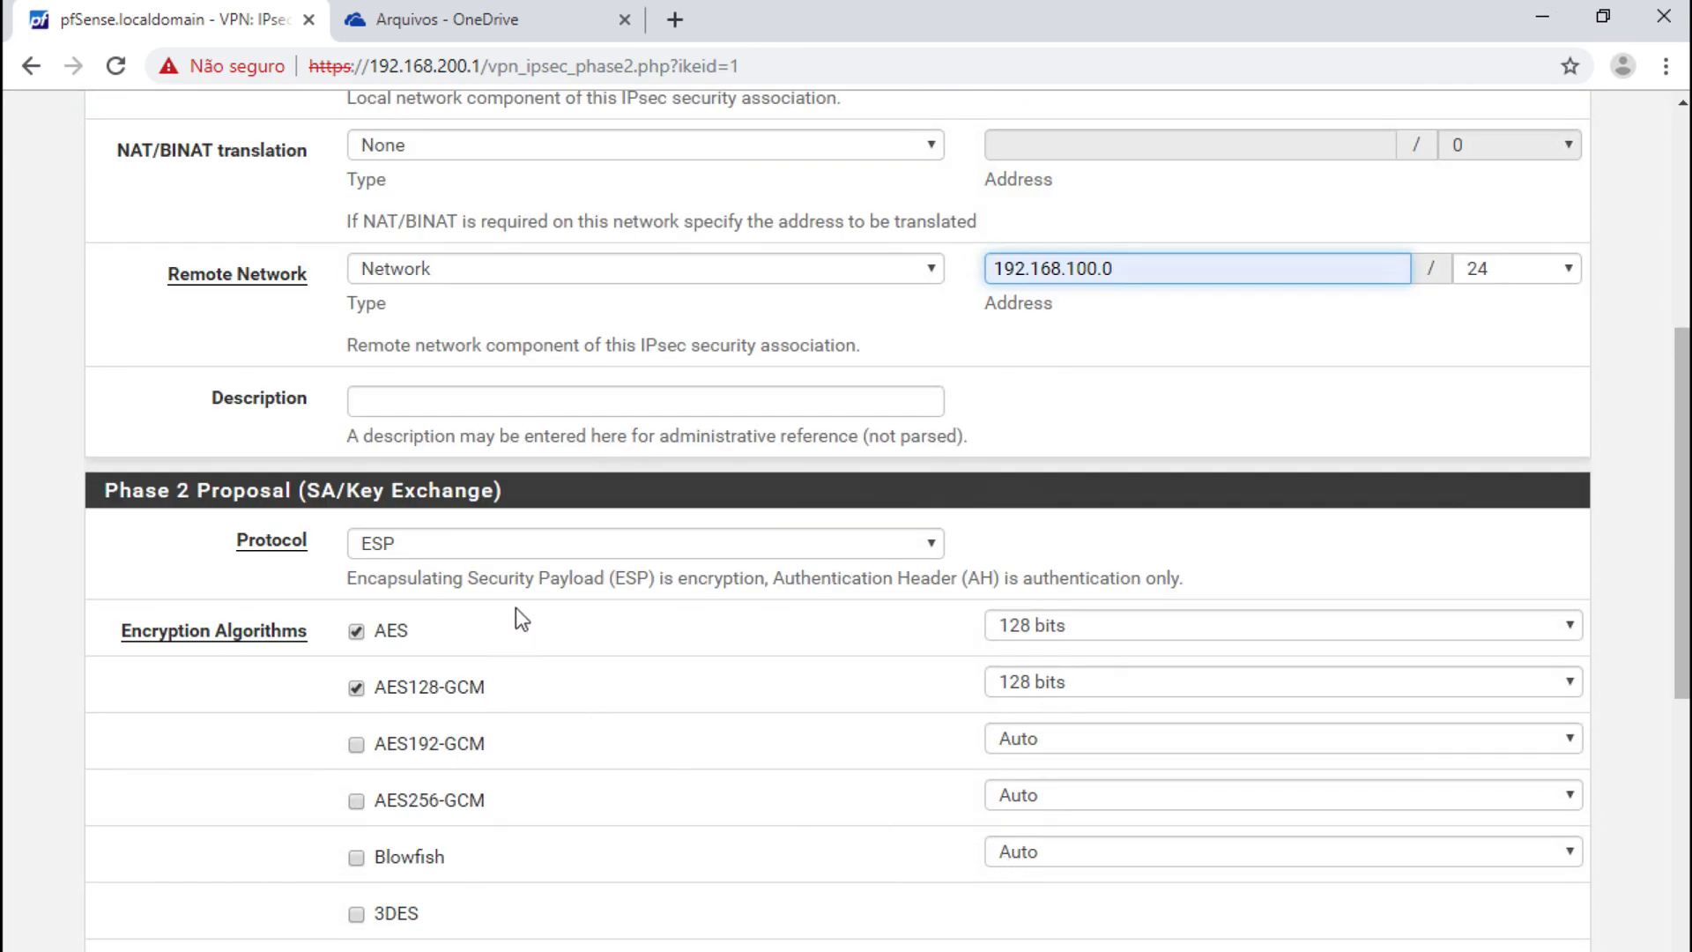
{"action": "scroll", "coordinate": [559, 625], "scroll_direction": "down", "scroll_amount": 1}
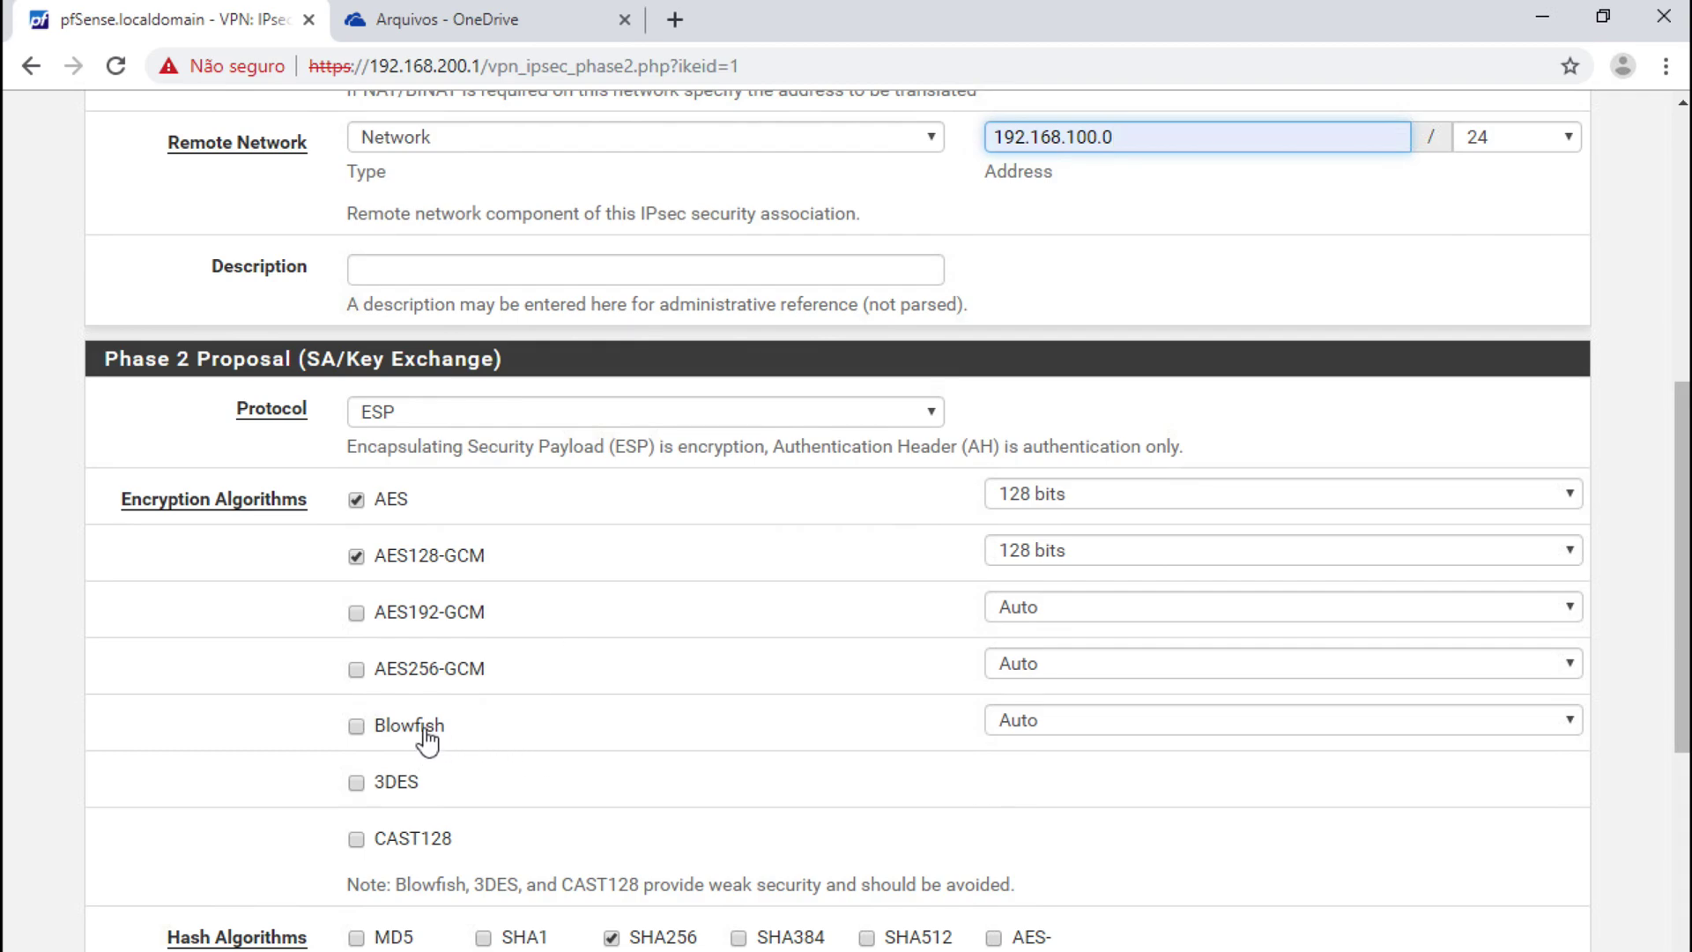
- Also allow AES256-GCM encryption for phase 2 and save the entry
{"action": "left_click", "coordinate": [356, 670]}
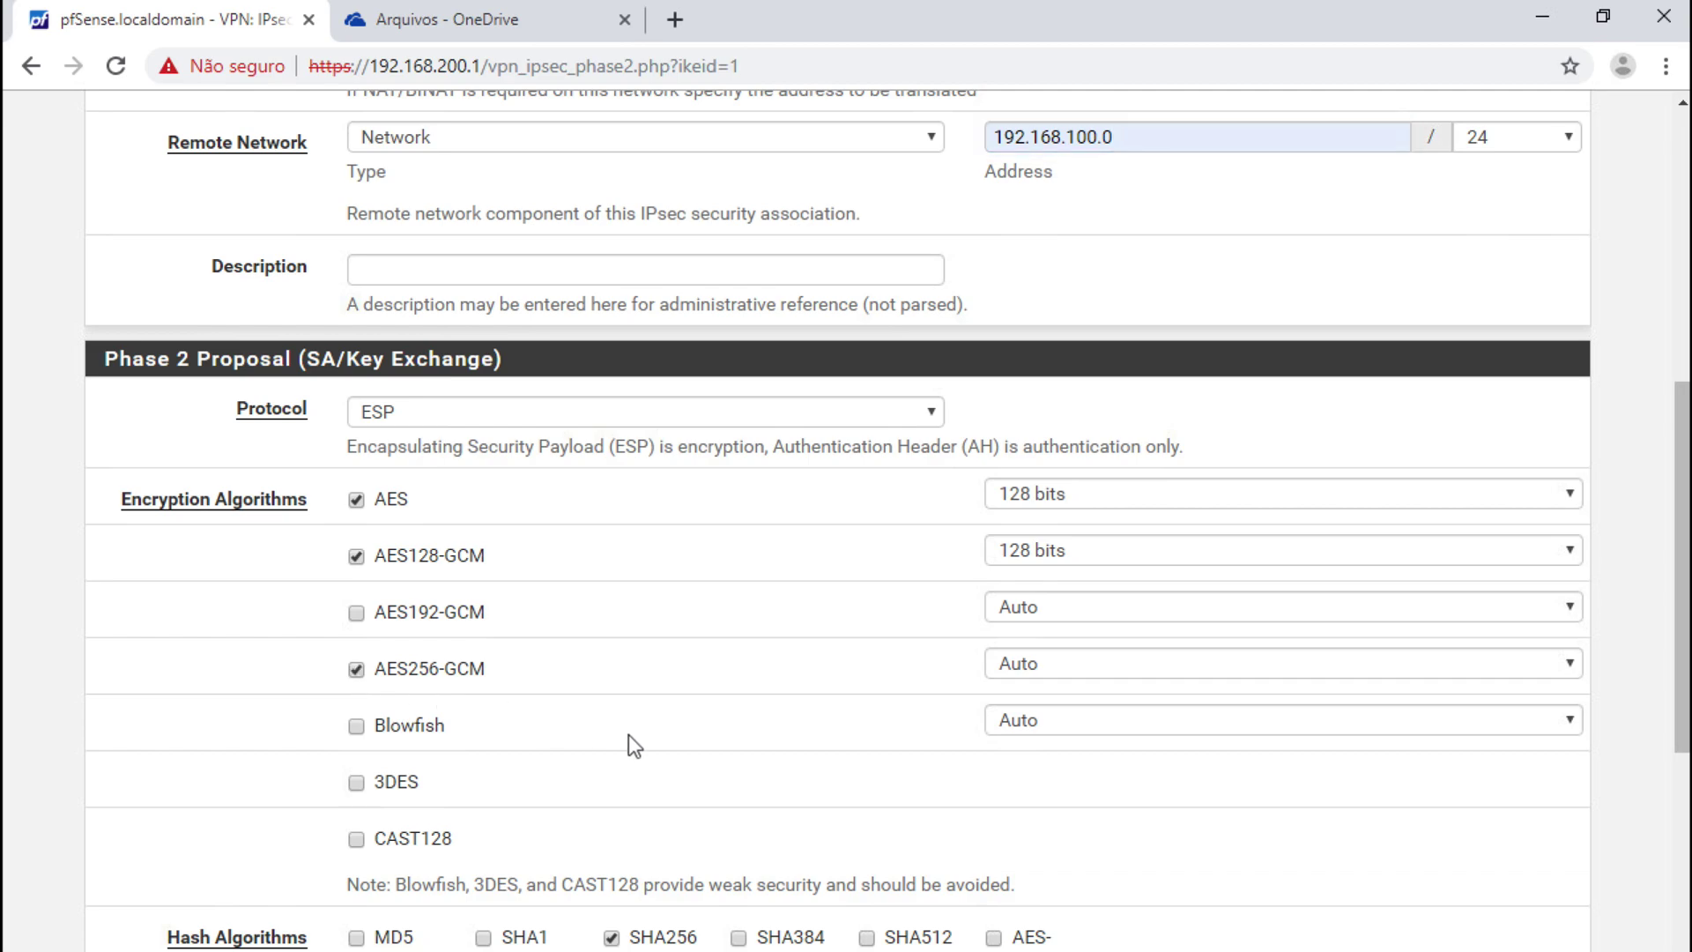
{"action": "scroll", "coordinate": [628, 738], "scroll_direction": "down", "scroll_amount": 3}
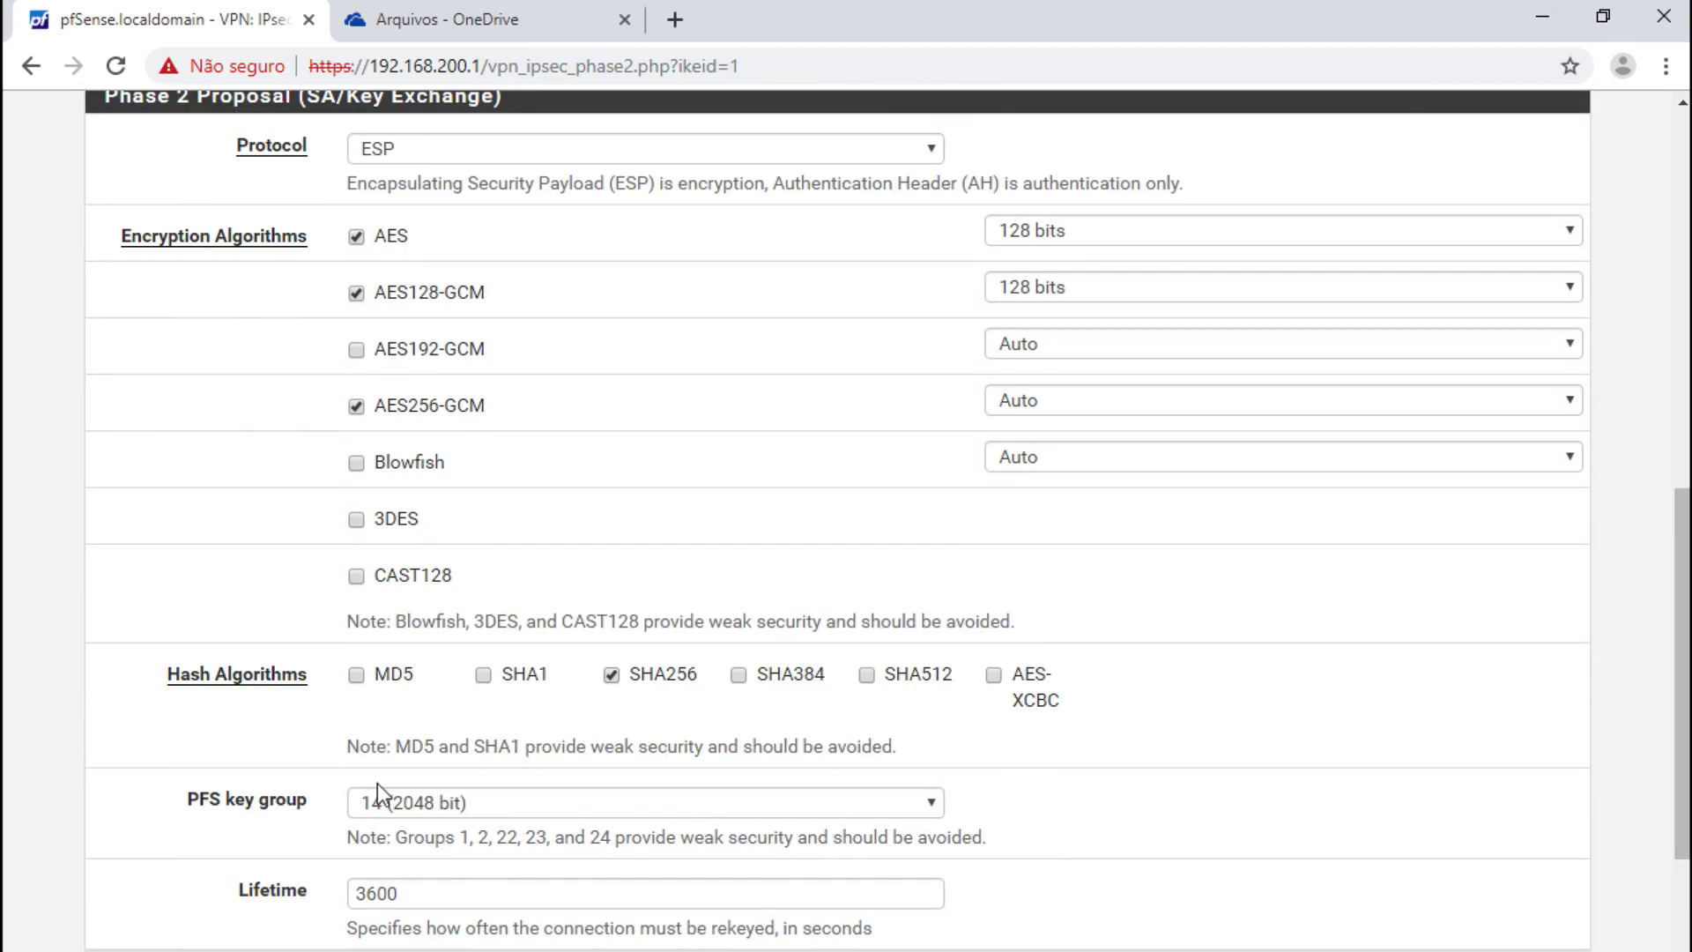
{"action": "scroll", "coordinate": [1023, 892], "scroll_direction": "down", "scroll_amount": 3}
{"action": "left_click", "coordinate": [401, 877]}
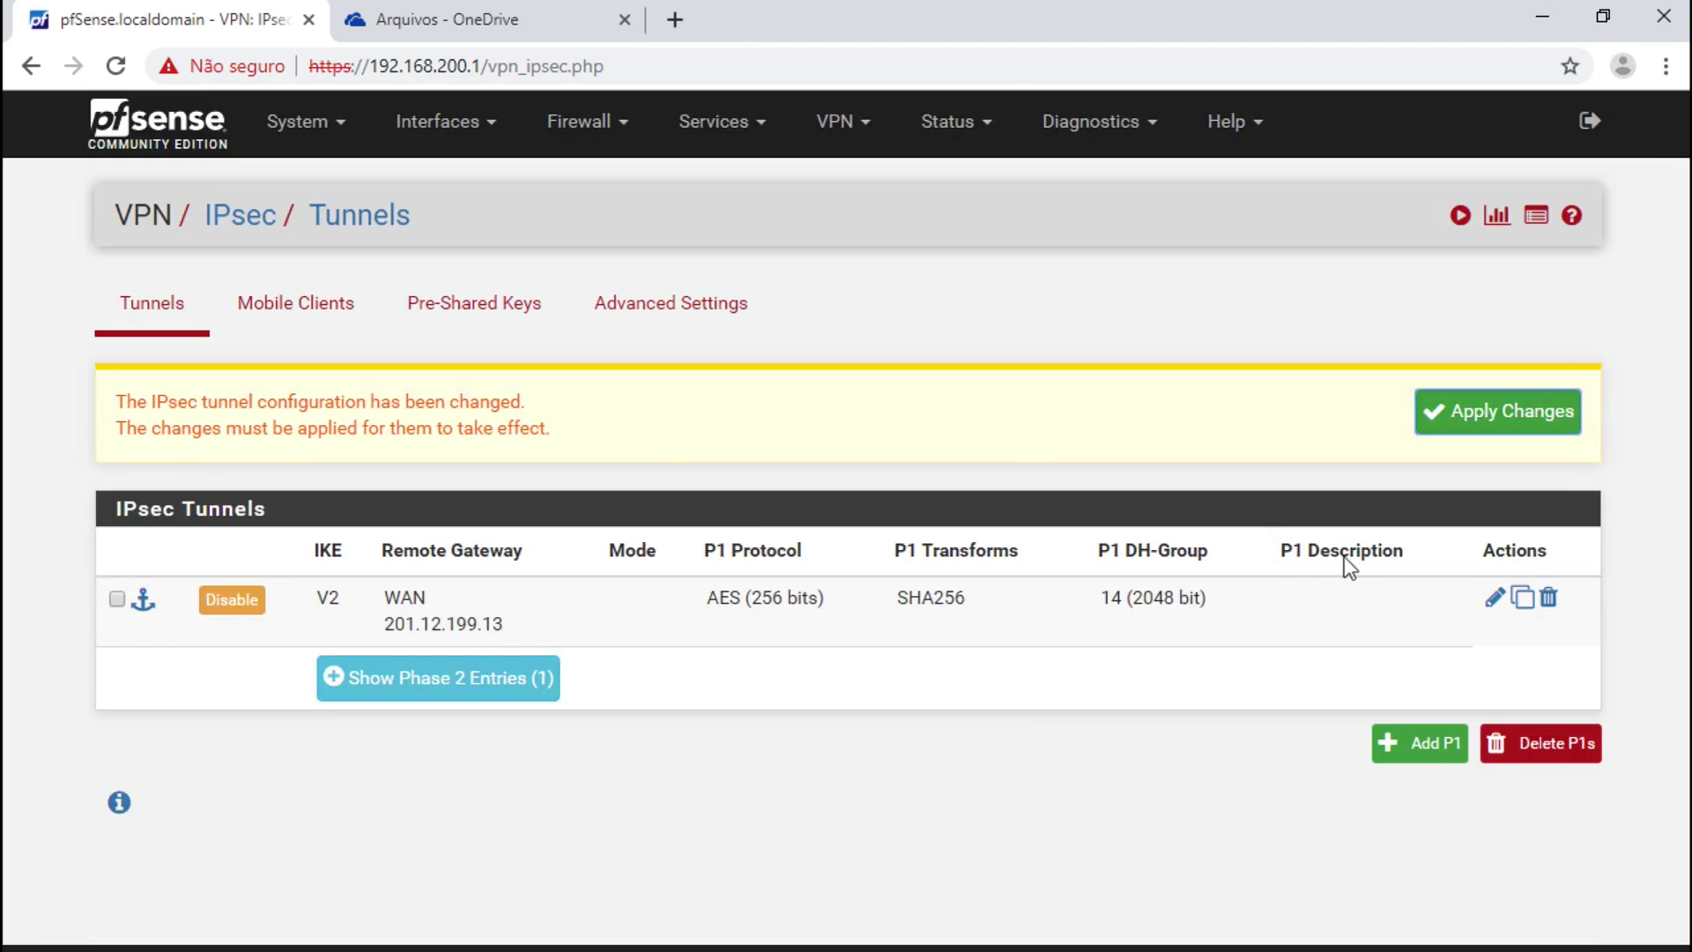
- Apply the changes and connect the tunnel to 201.12.199.13, showing its 192.168.200.0/24–192.168.100.0/24 child SA
{"action": "left_click", "coordinate": [1470, 428]}
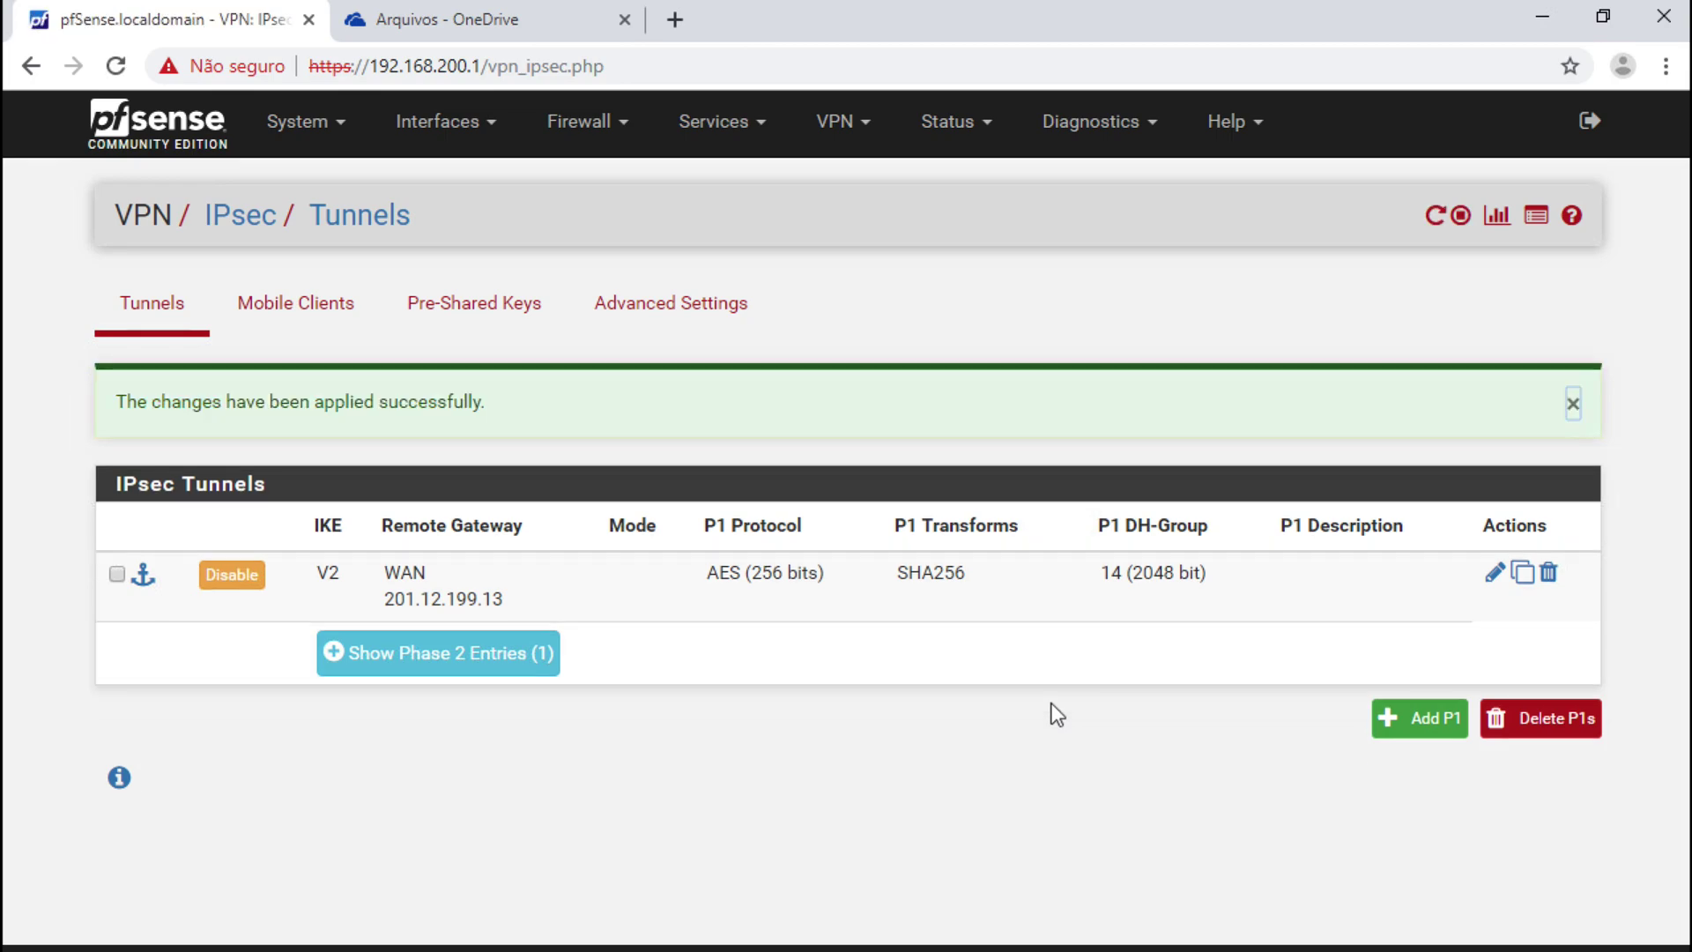
{"action": "left_click", "coordinate": [956, 128]}
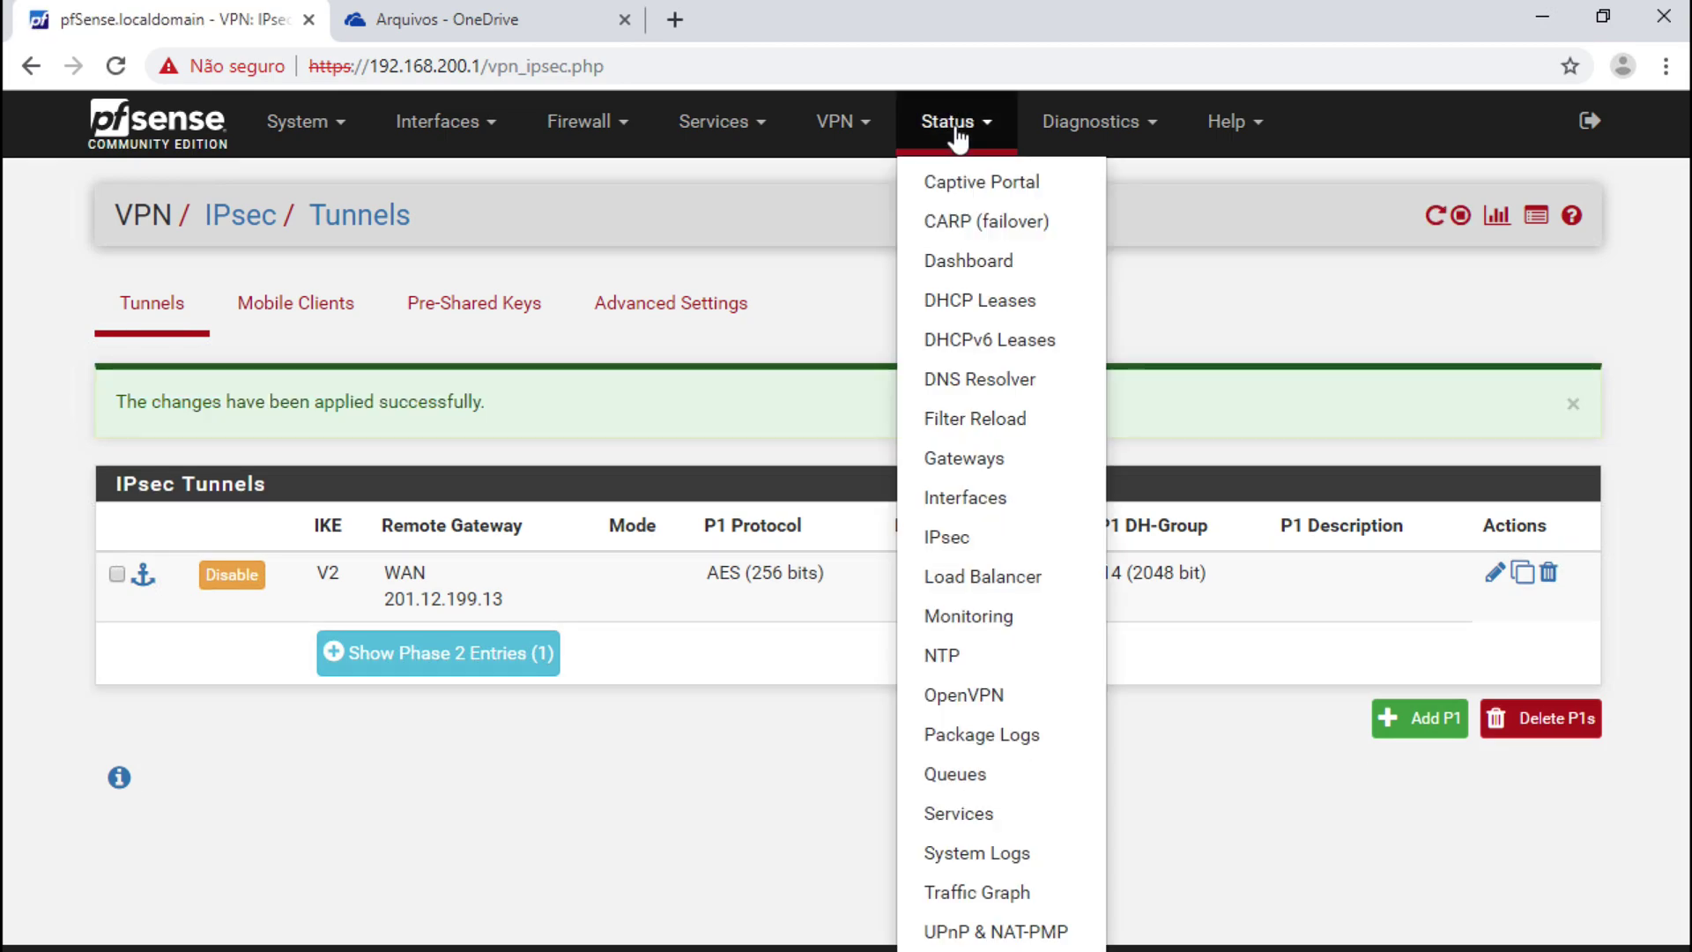
{"action": "left_click", "coordinate": [947, 540]}
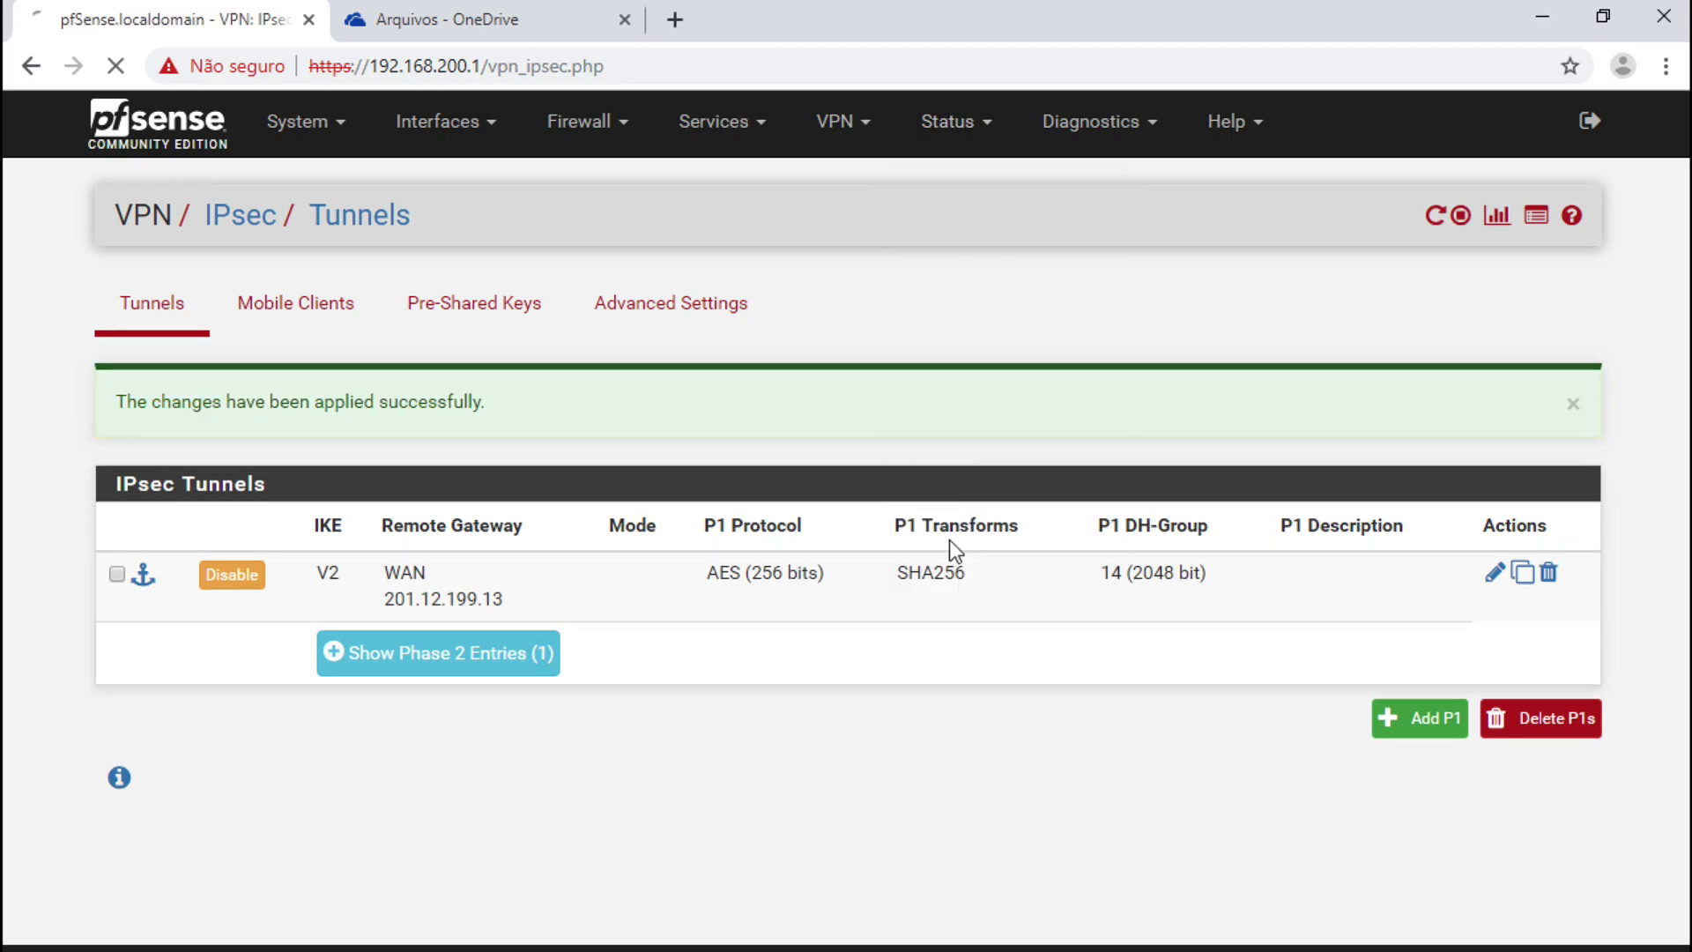
{"action": "left_click", "coordinate": [1488, 469]}
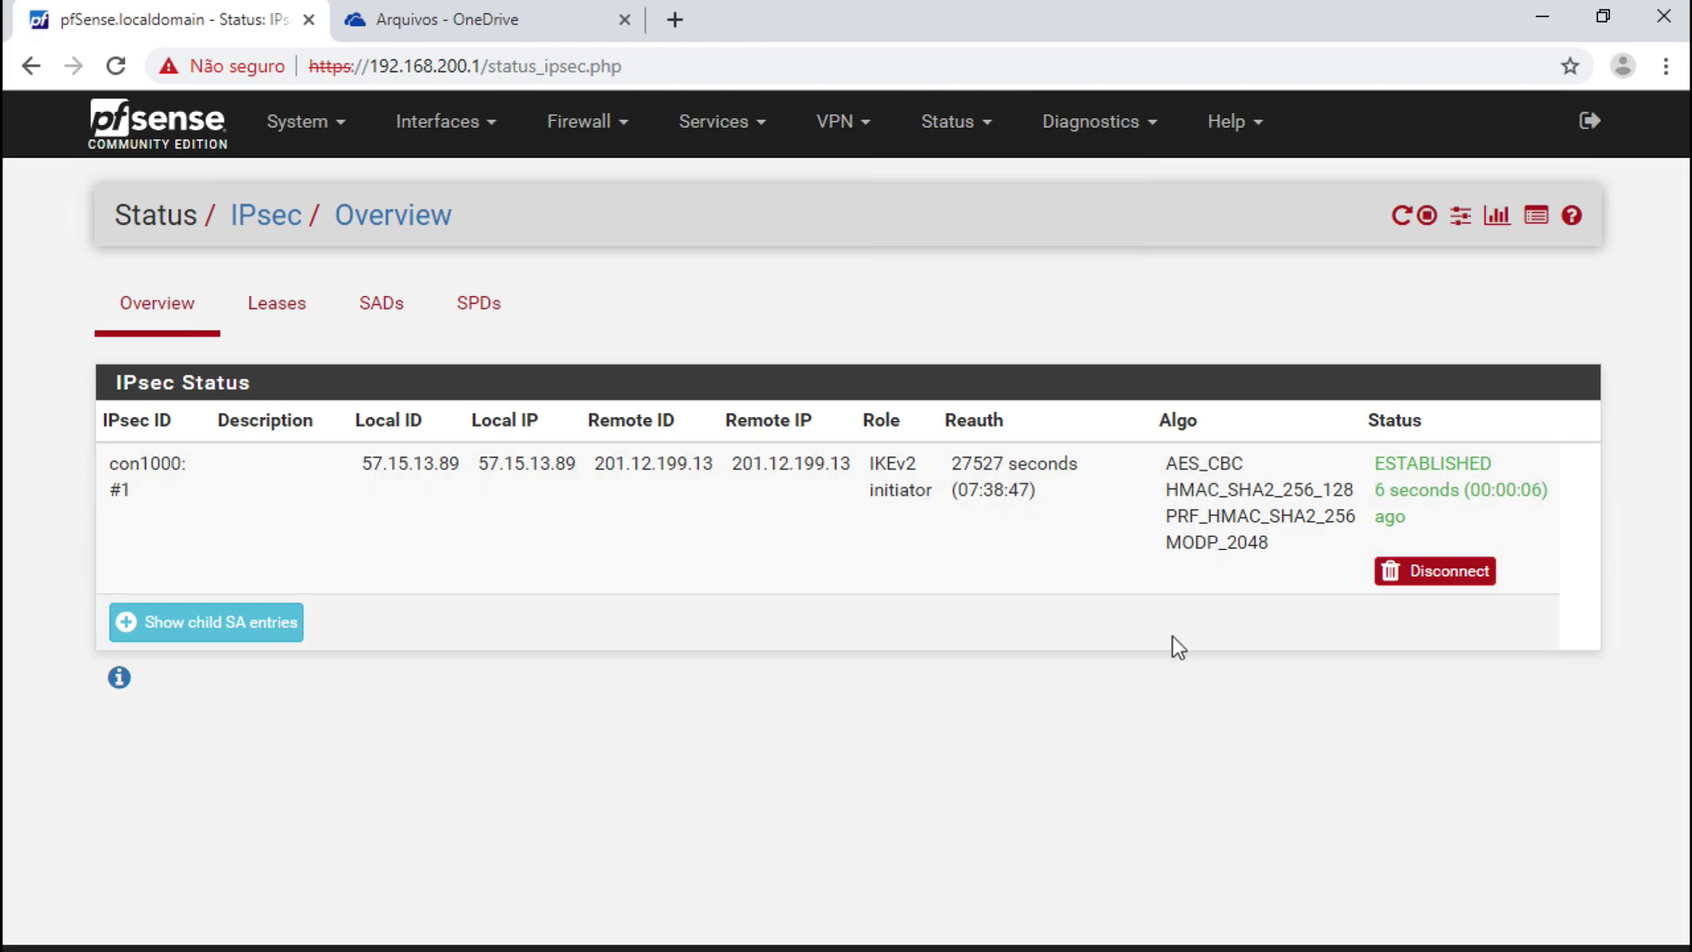
{"action": "left_click", "coordinate": [280, 624]}
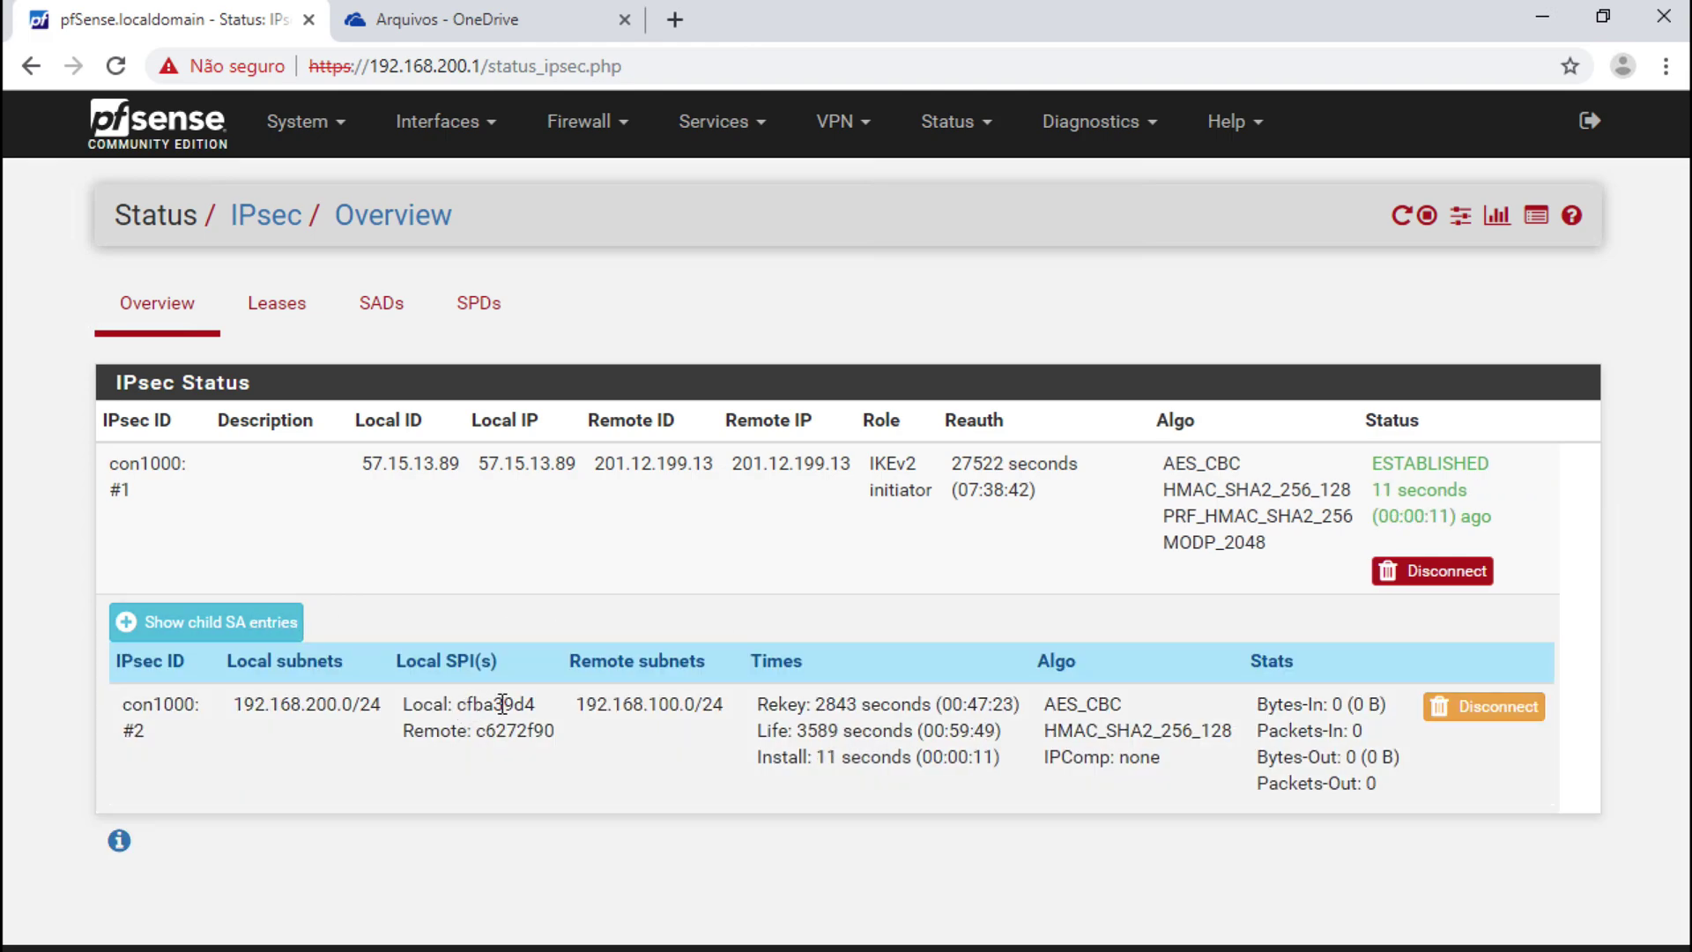
- Rerun ping 192.168.100.101 for 4 of 4 replies, then enter 192.168.100.101 as PuTTY's host
{"action": "left_click", "coordinate": [928, 949]}
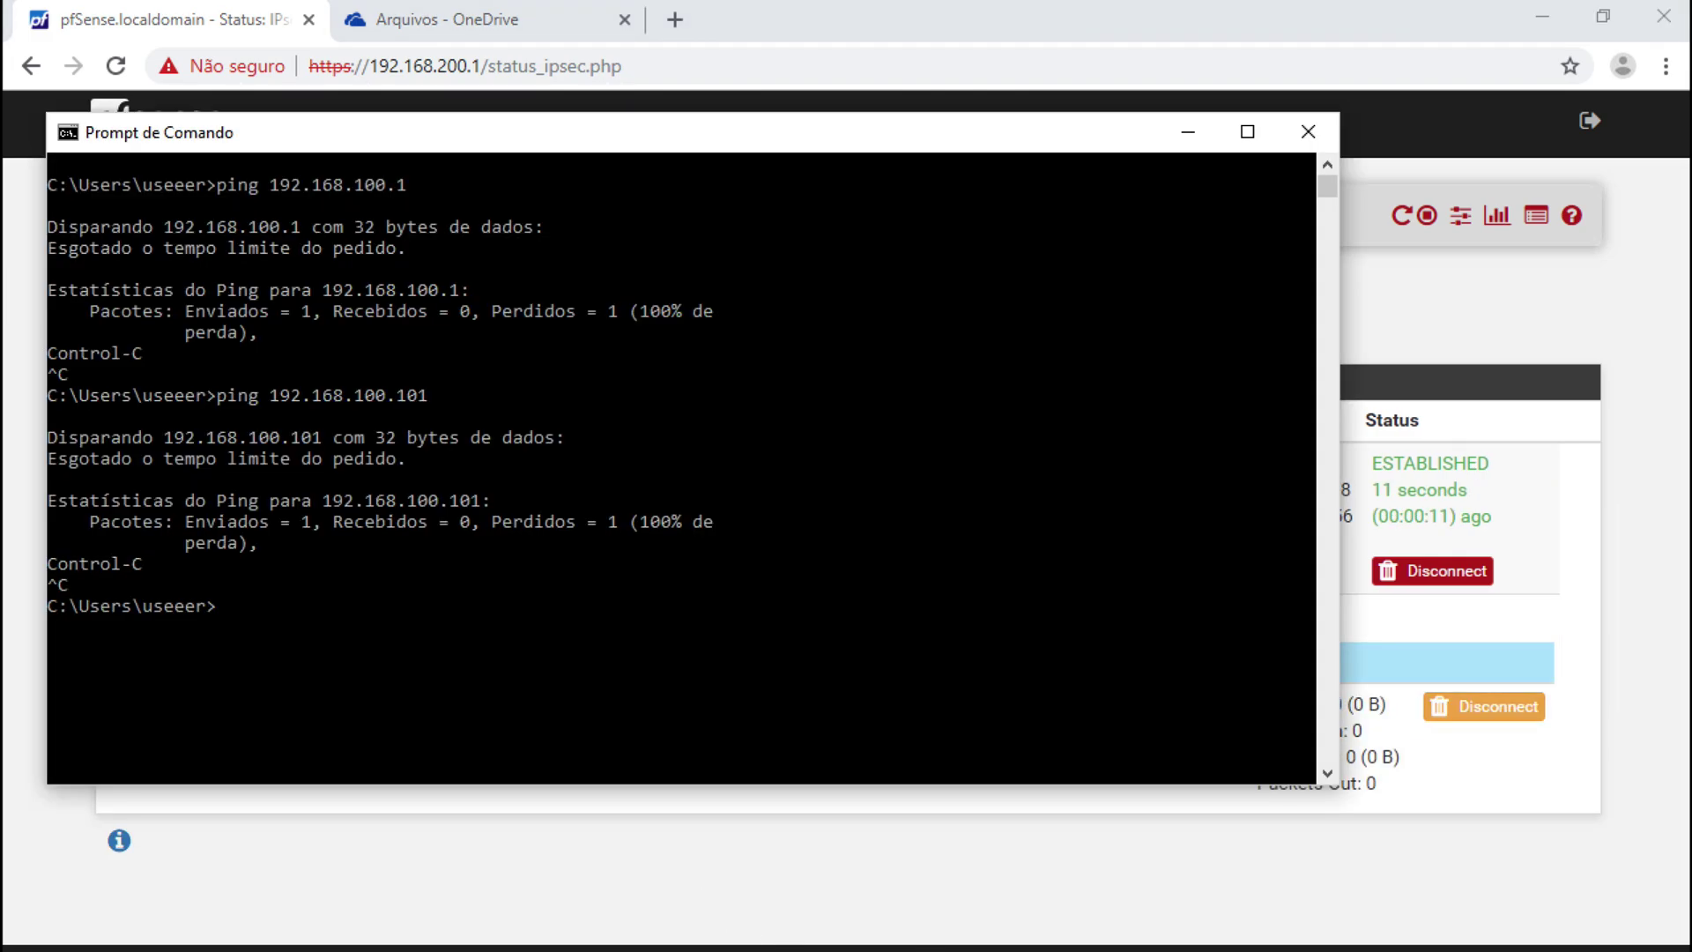
{"action": "key", "text": "Up"}
{"action": "key", "text": "Return"}
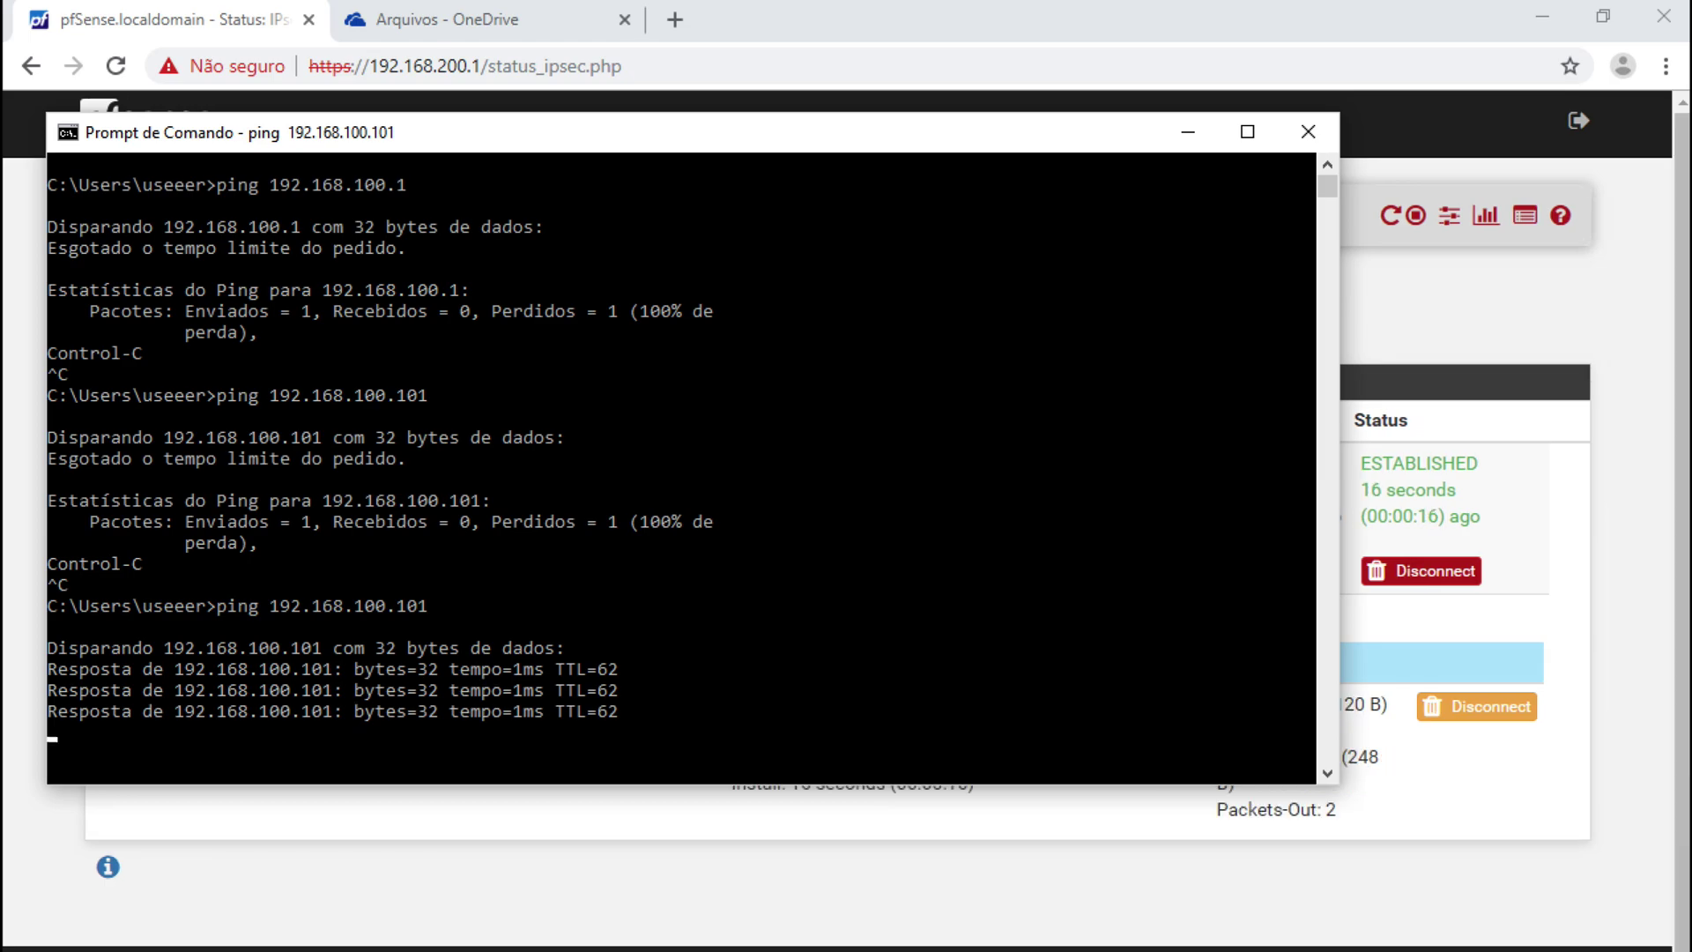
{"action": "key", "text": "Return"}
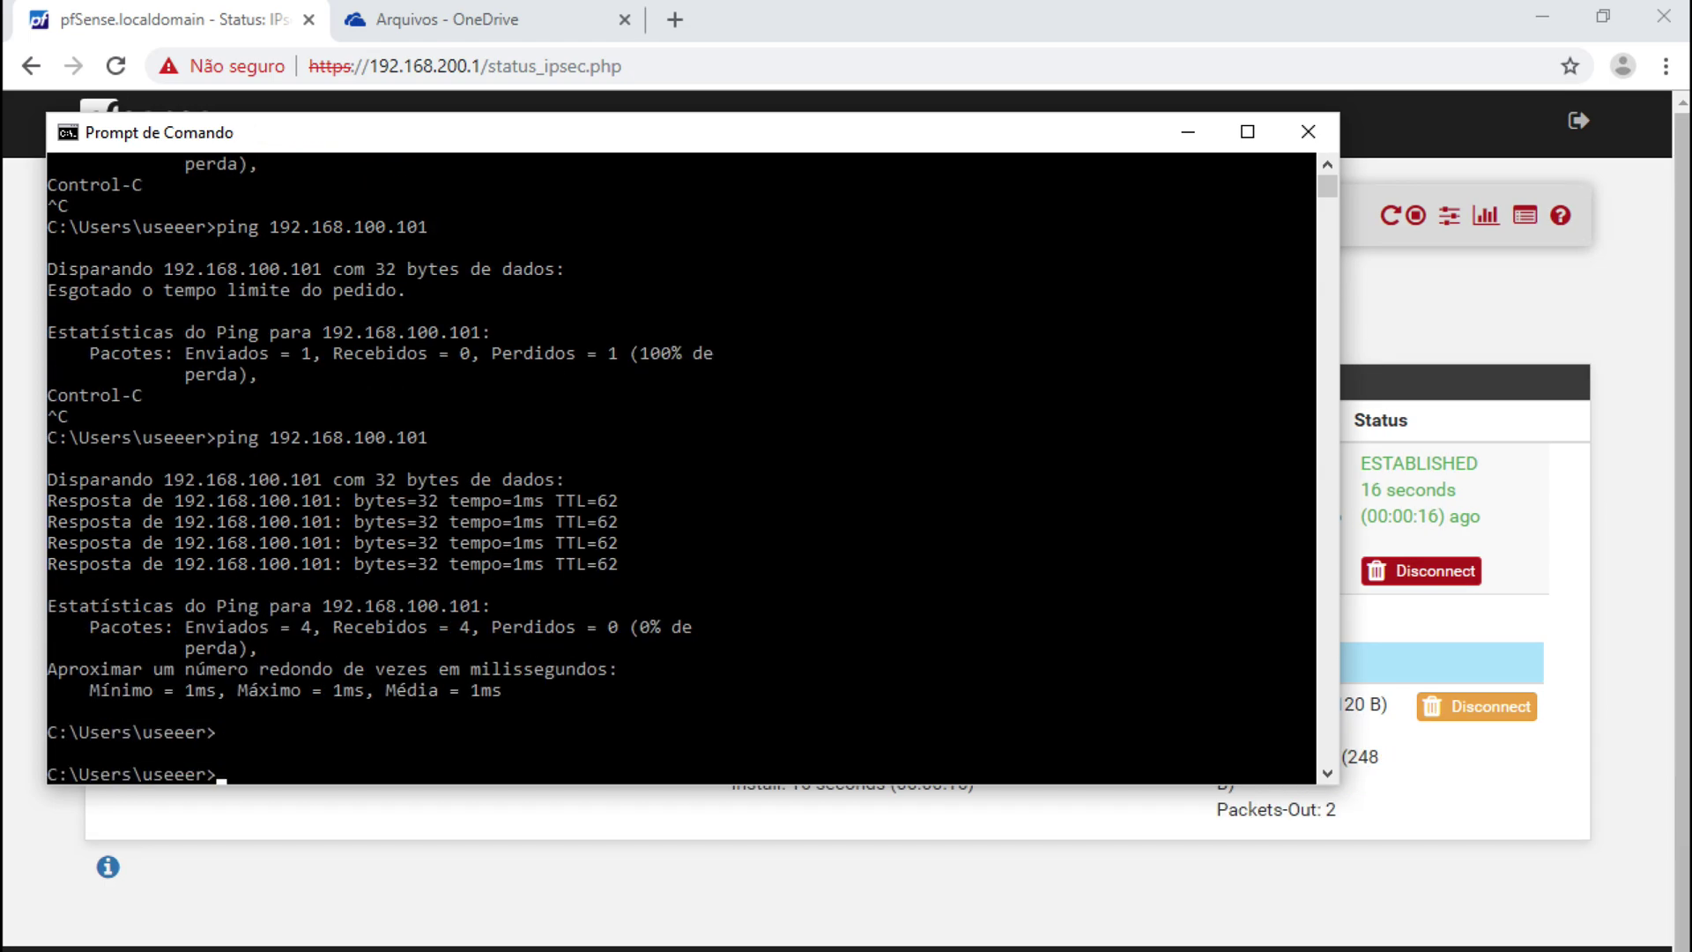
{"action": "type", "text": "192.168."}
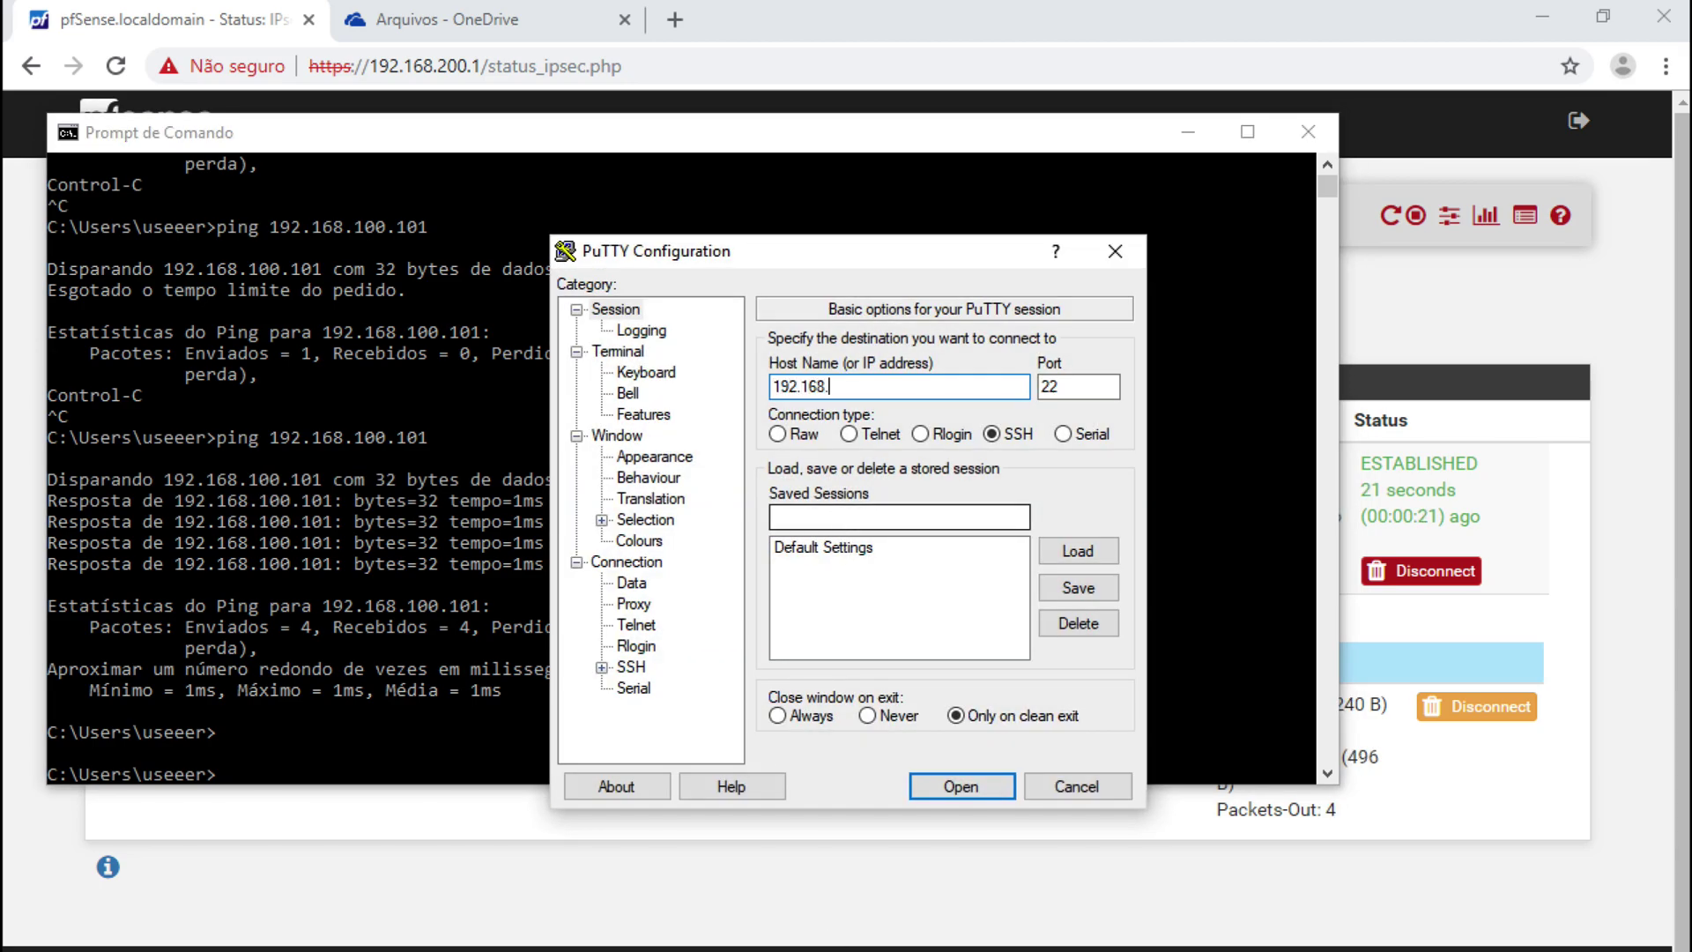
{"action": "type", "text": "100.101"}
- Connect over SSH to 192.168.100.101 and log in with the account's username and password
{"action": "key", "text": "Return"}
{"action": "type", "text": "npro"}
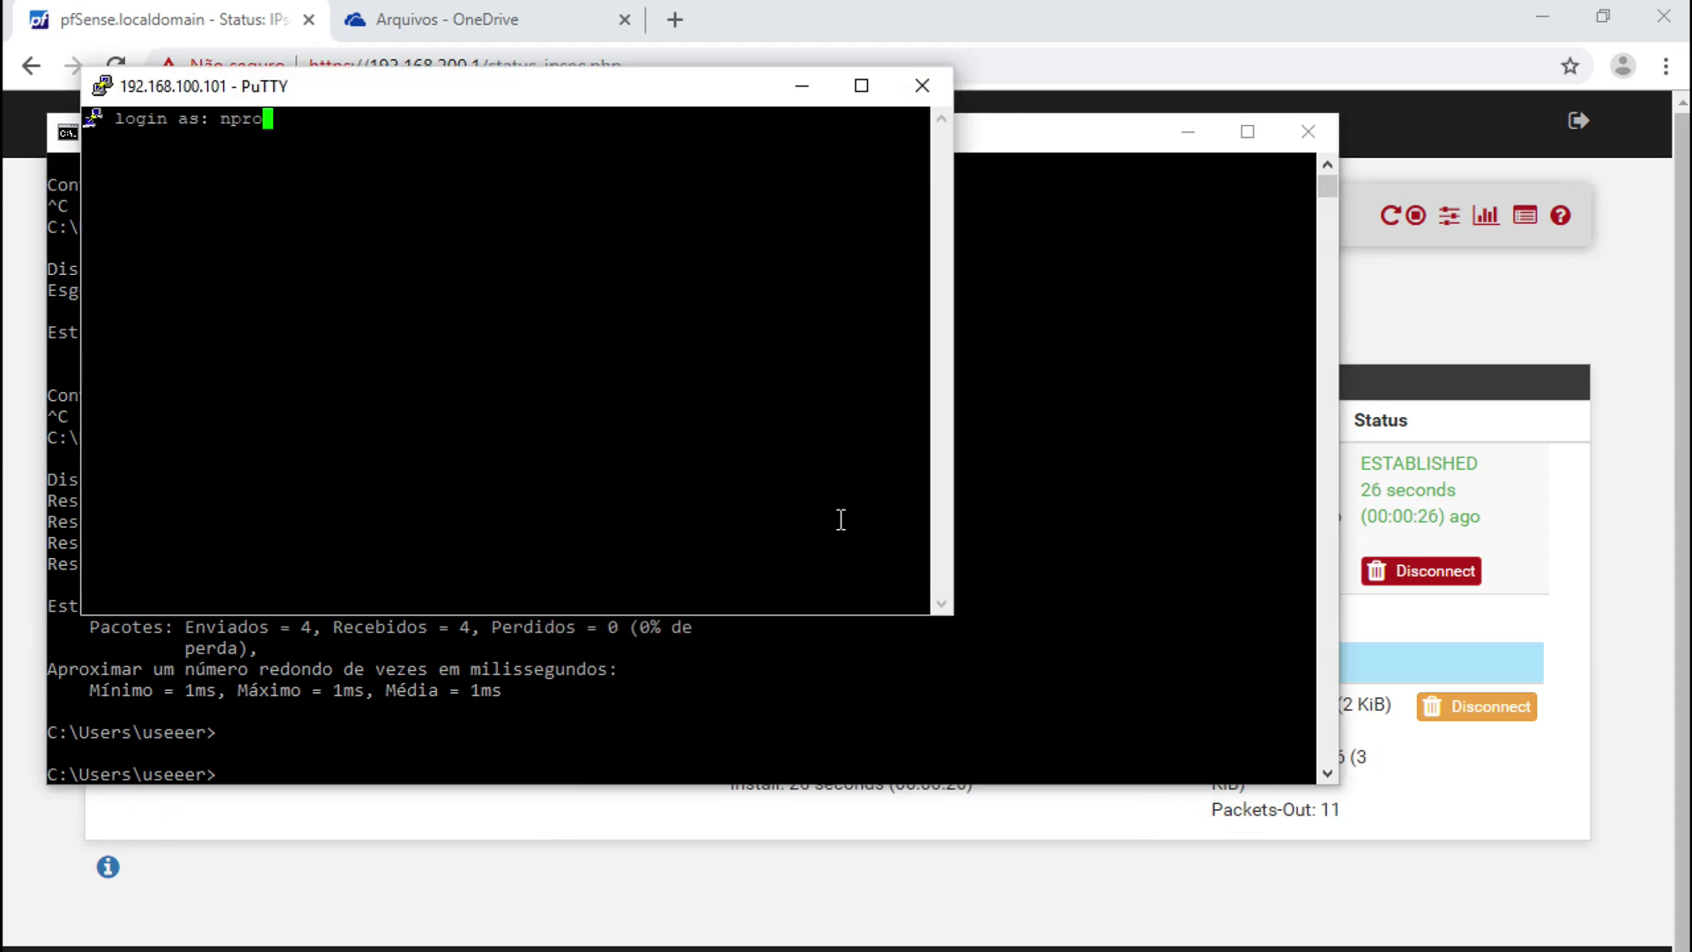
{"action": "key", "text": "Return"}
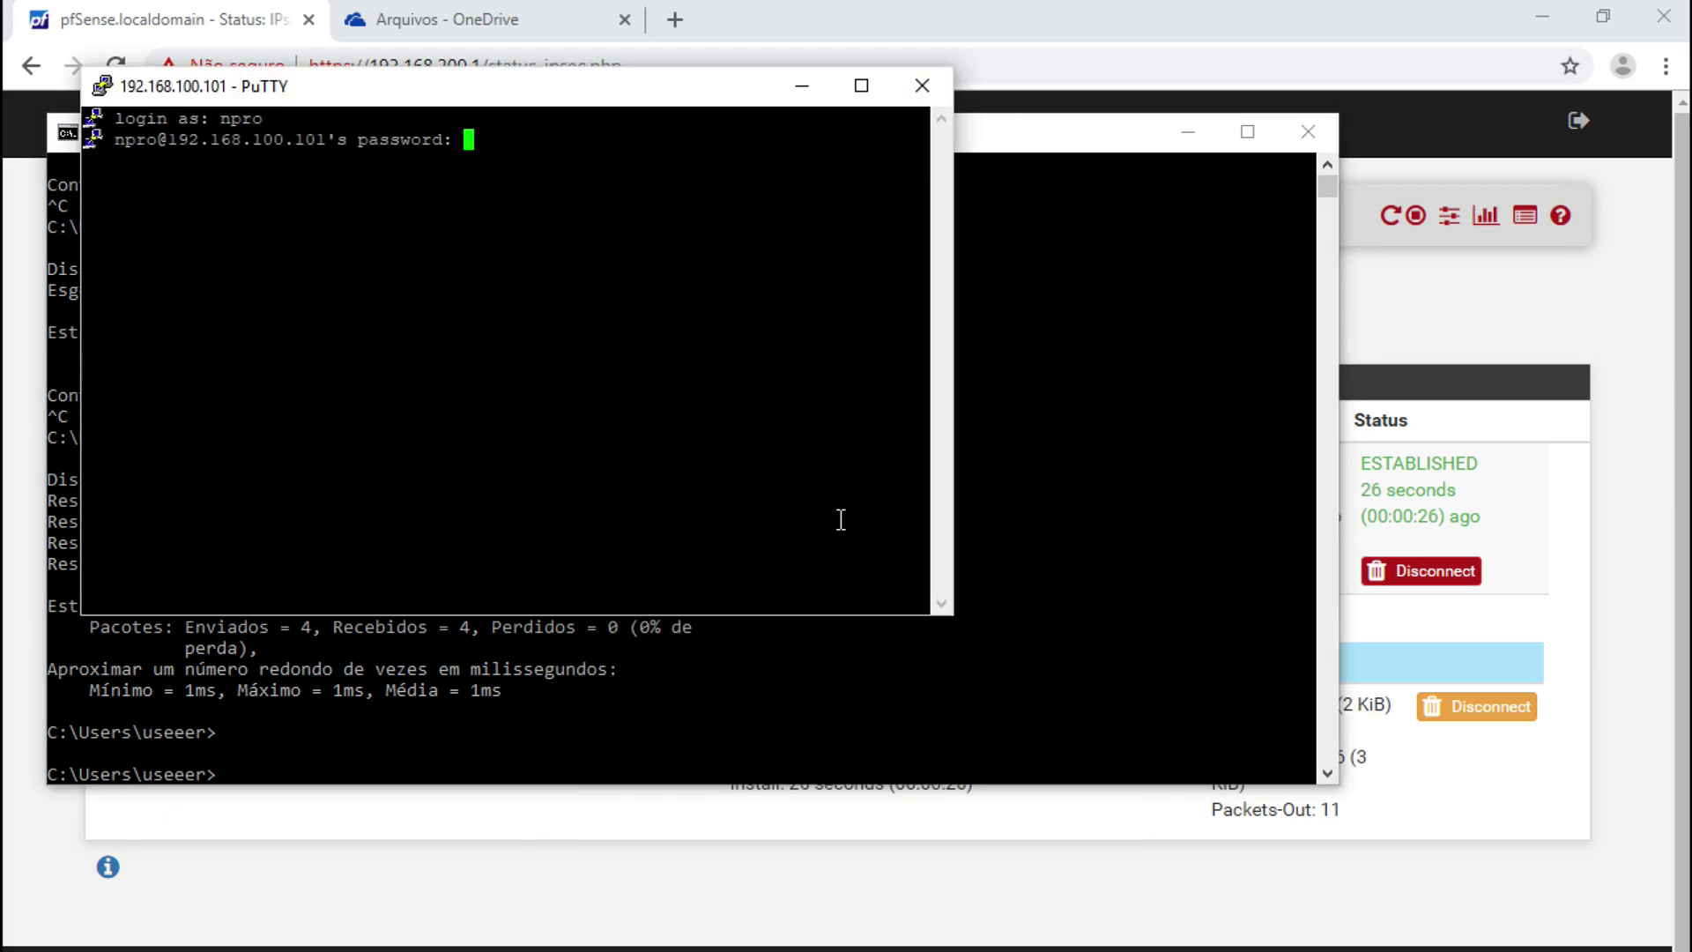
{"action": "key", "text": "Return"}
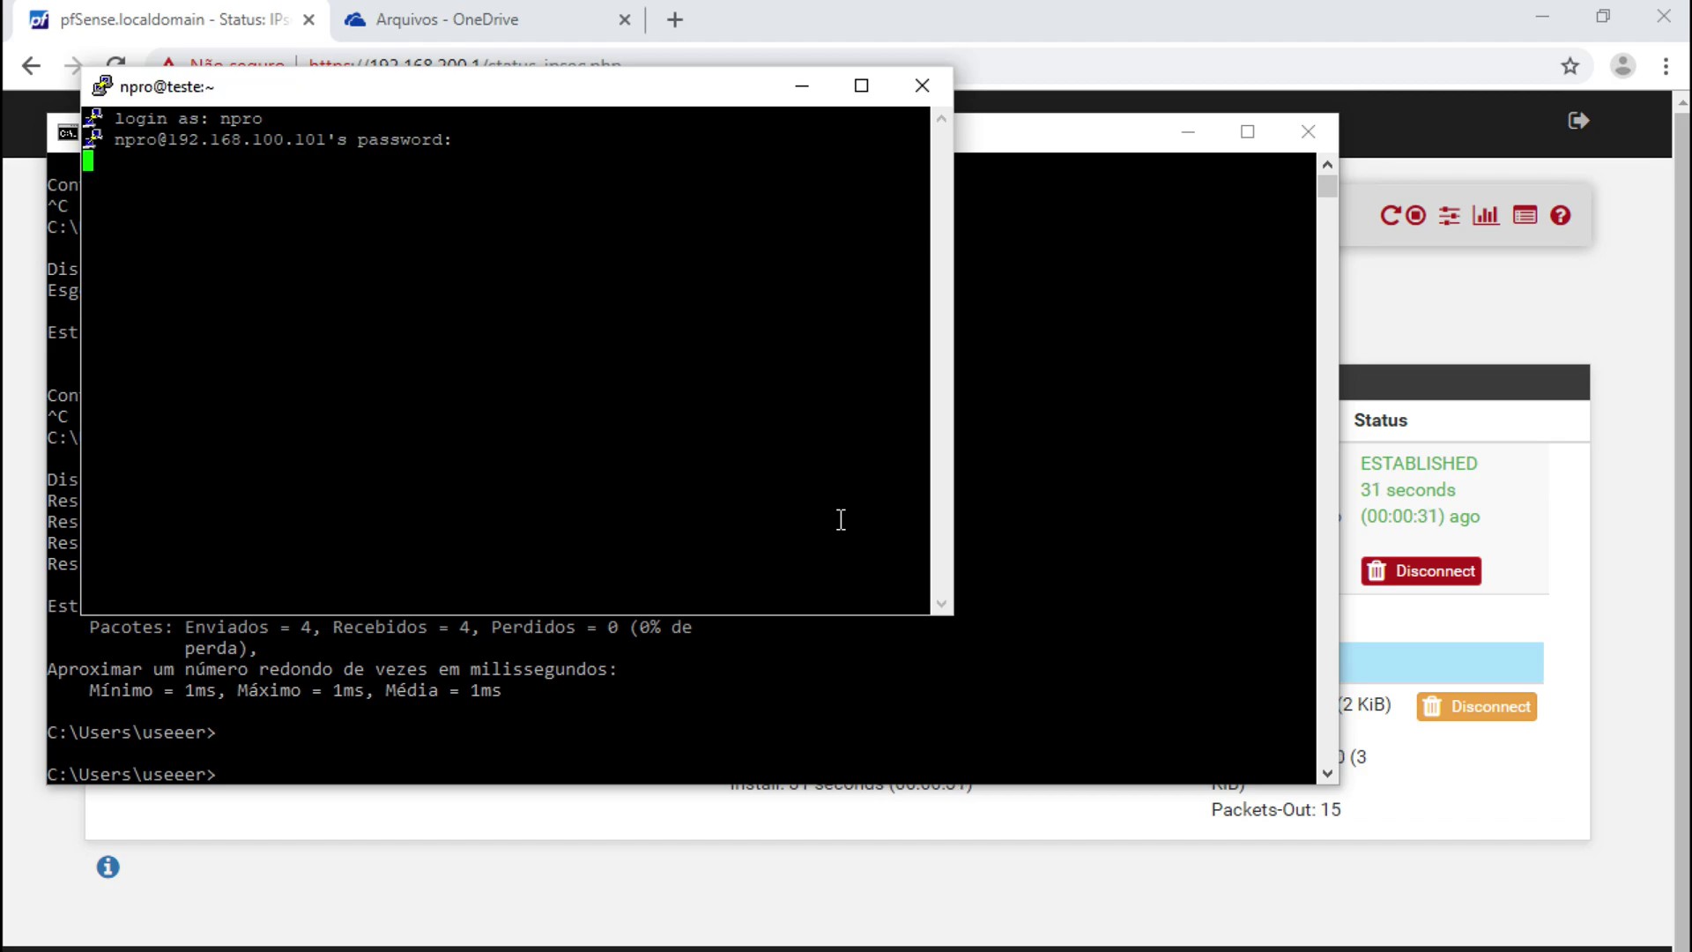
{"action": "key", "text": "Return"}
{"action": "key", "text": "Return"}
- Run ifconfig, exit the SSH session, and bring up the MATRIZ–FILIAL network diagram
{"action": "type", "text": "ifconfig"}
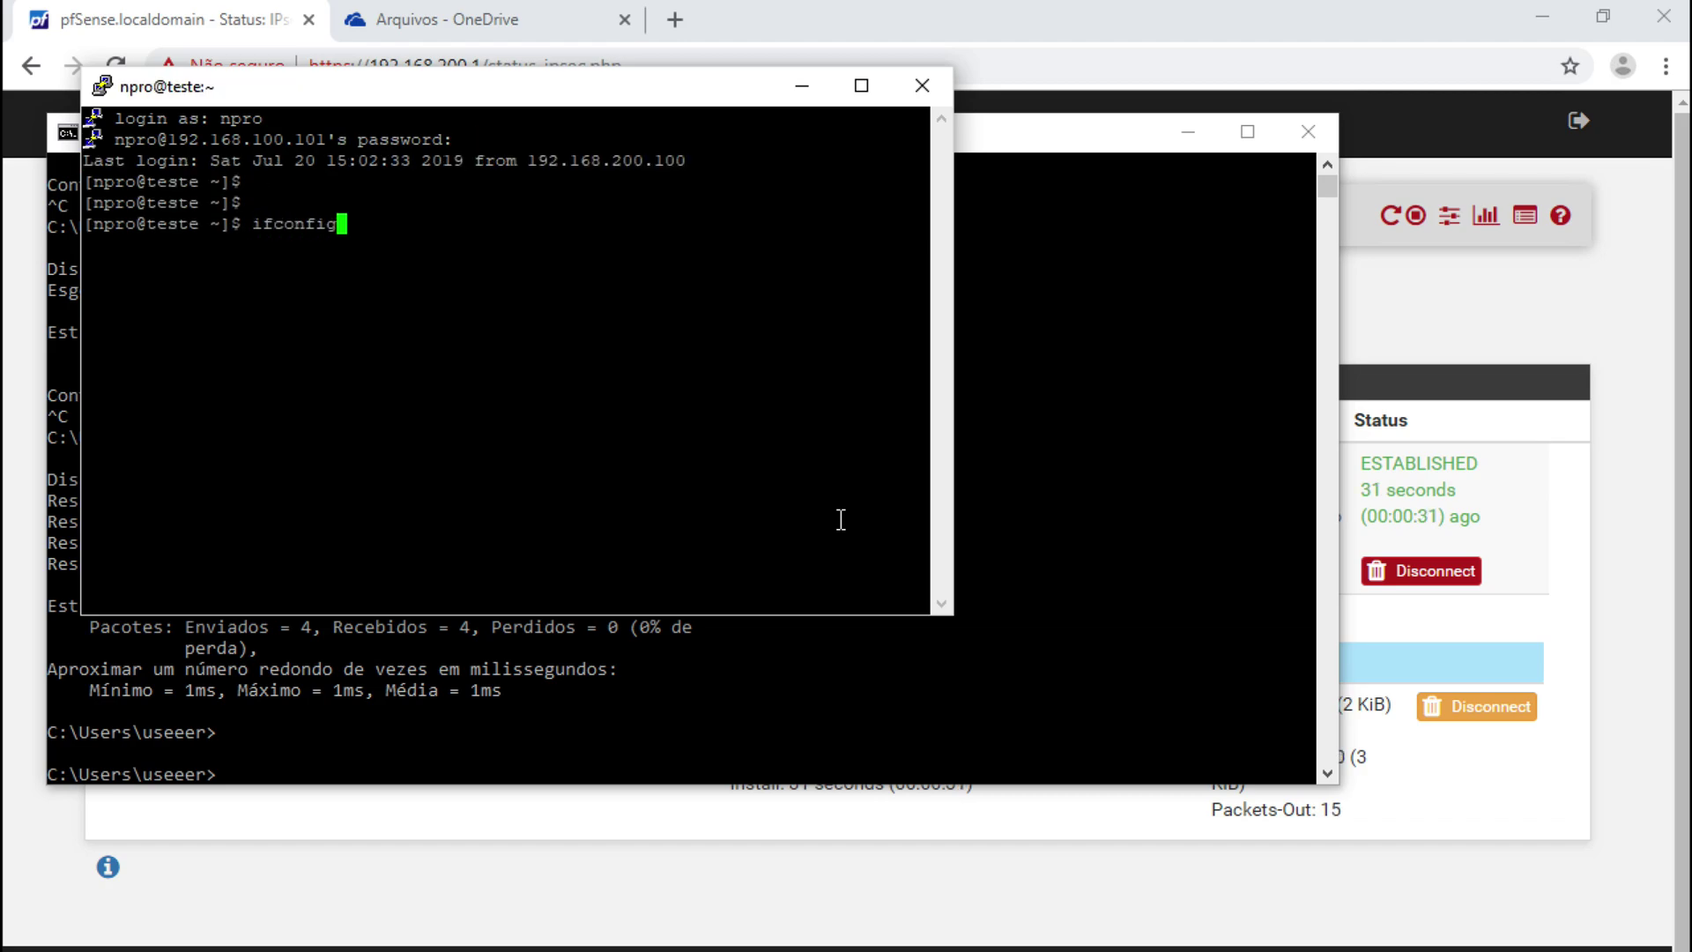
{"action": "key", "text": "Return"}
{"action": "type", "text": "exit"}
{"action": "key", "text": "Return"}
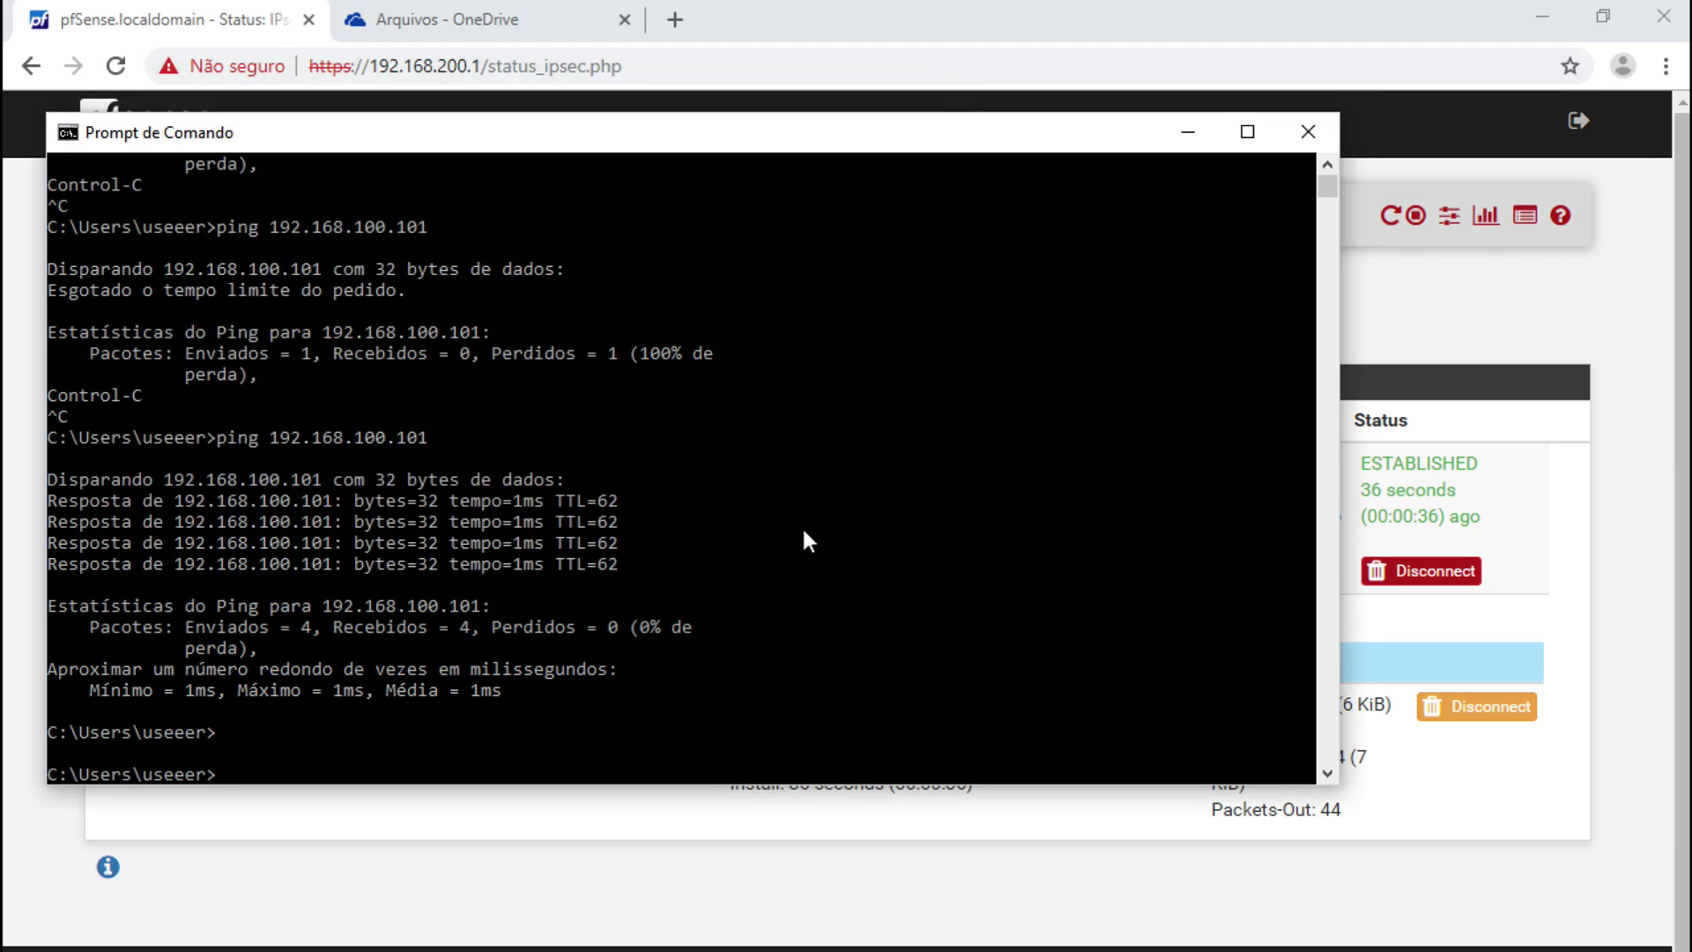
{"action": "left_click", "coordinate": [1187, 134]}
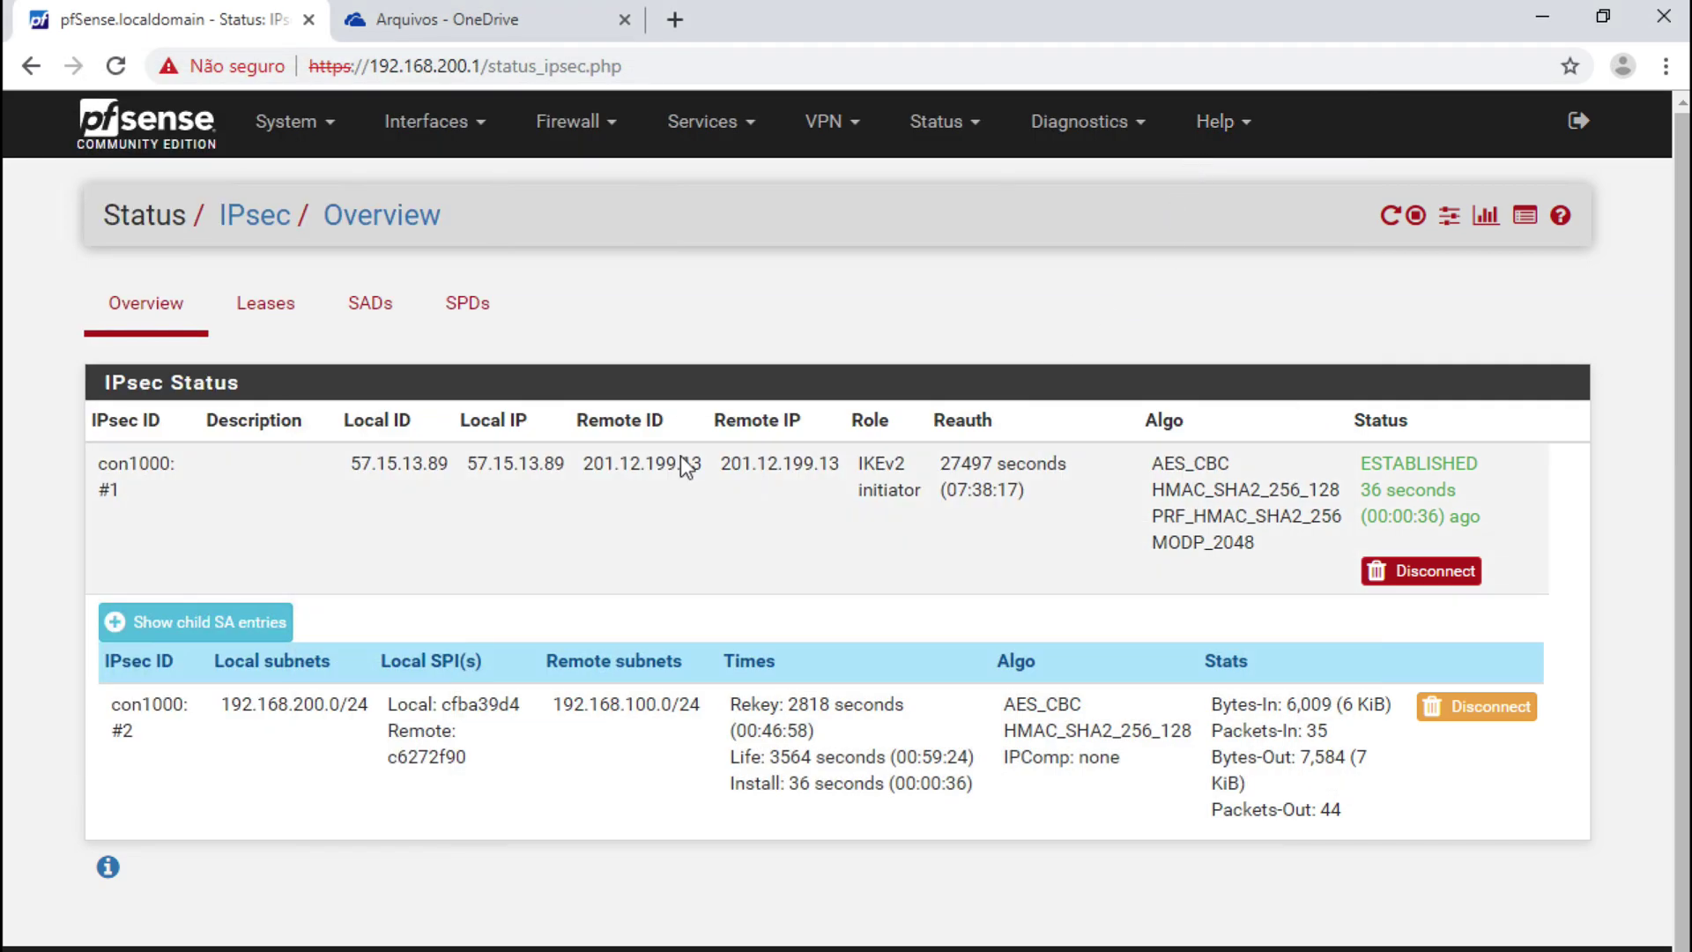
{"action": "key", "text": "alt+Tab"}
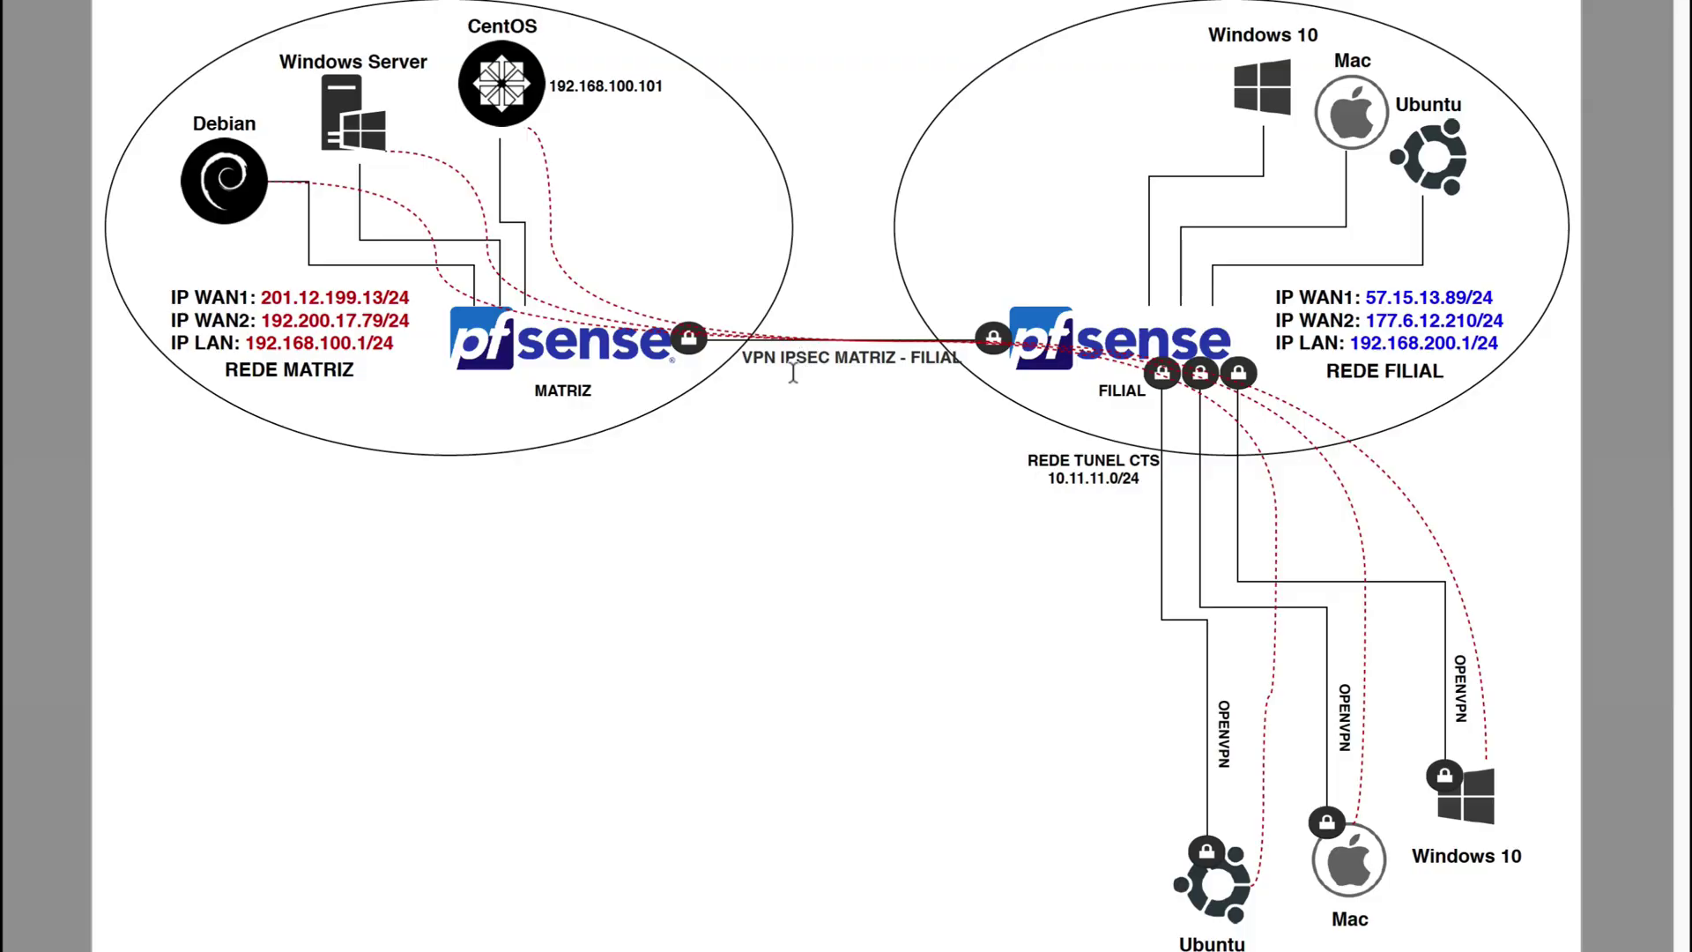